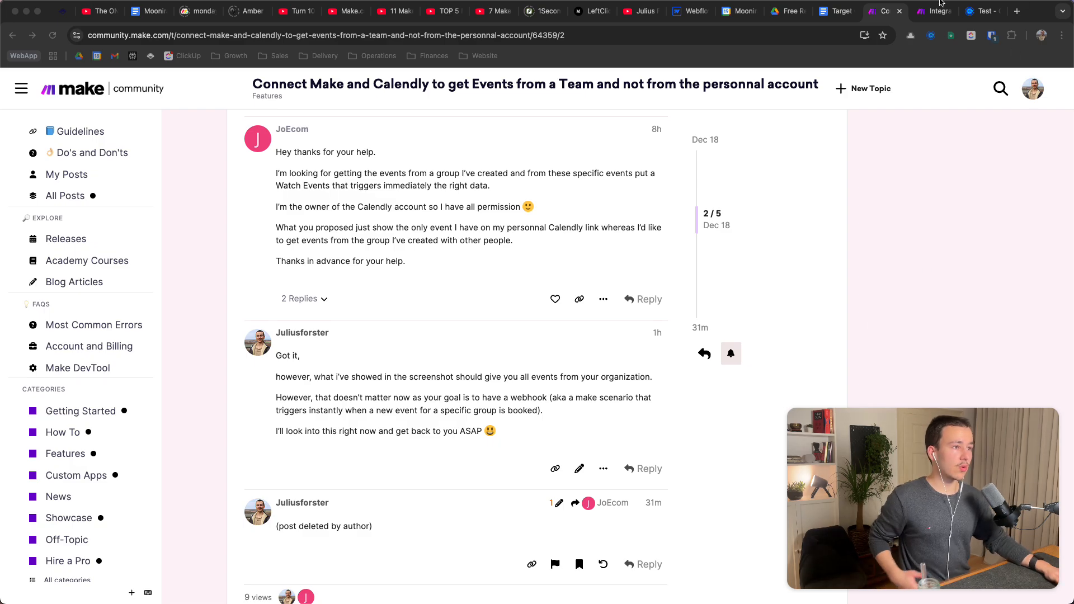
Switch to the Calendly admin page for group 'Test', which has group ID 327869
click(983, 10)
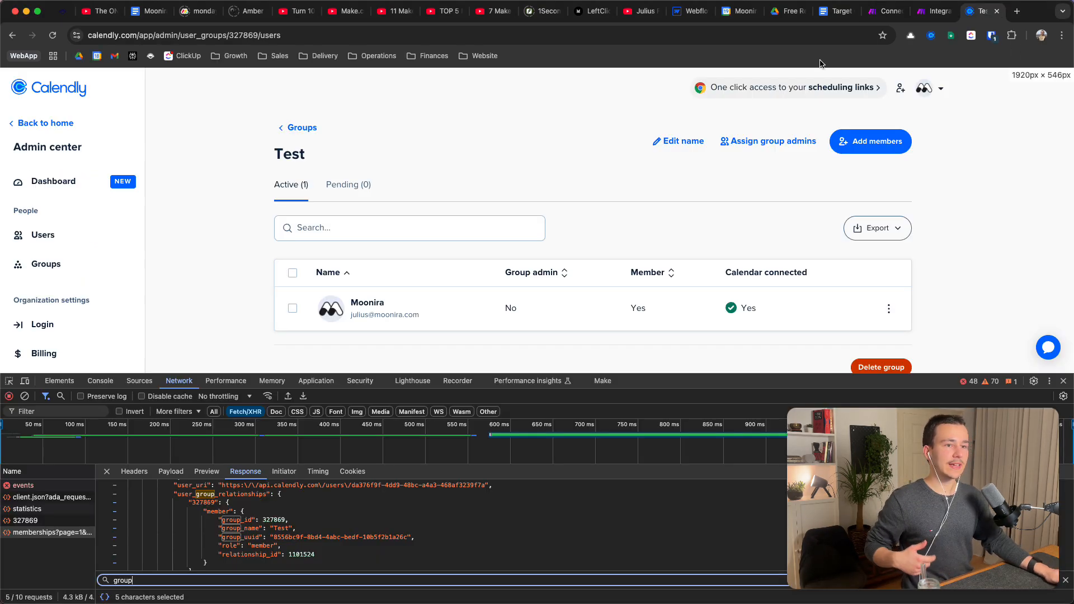
Close DevTools, check the Calendly Groups list, and return to the 'Integration Calendly' scenario
click(1064, 381)
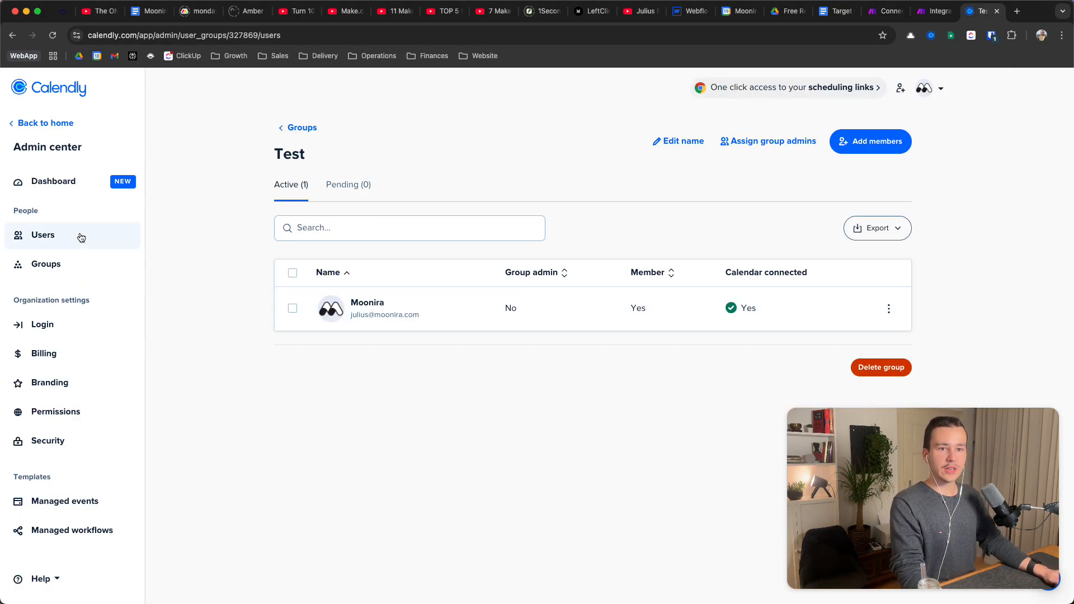
click(59, 264)
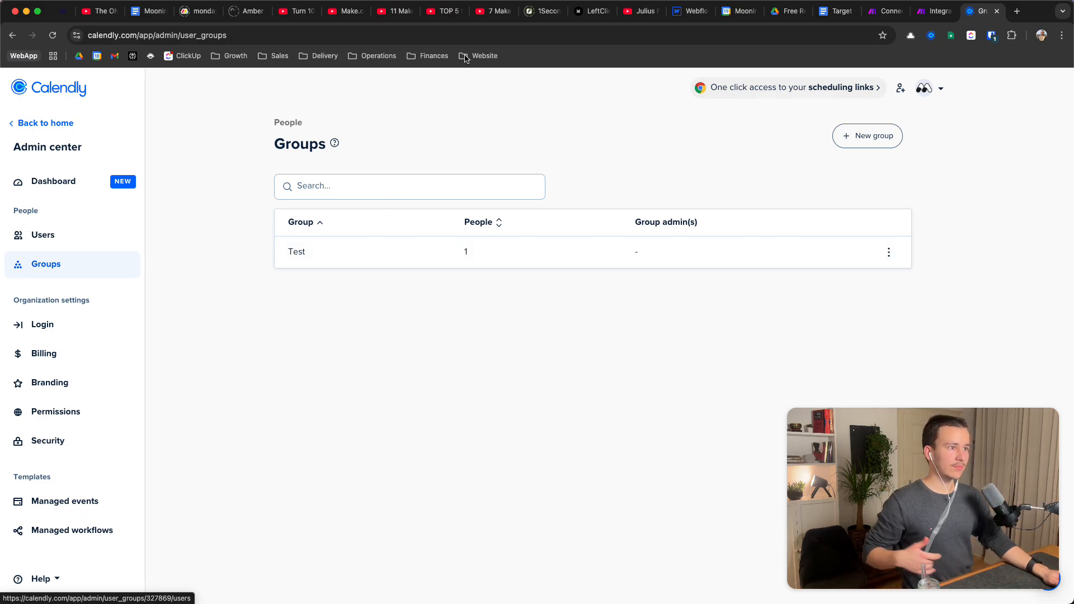
click(931, 17)
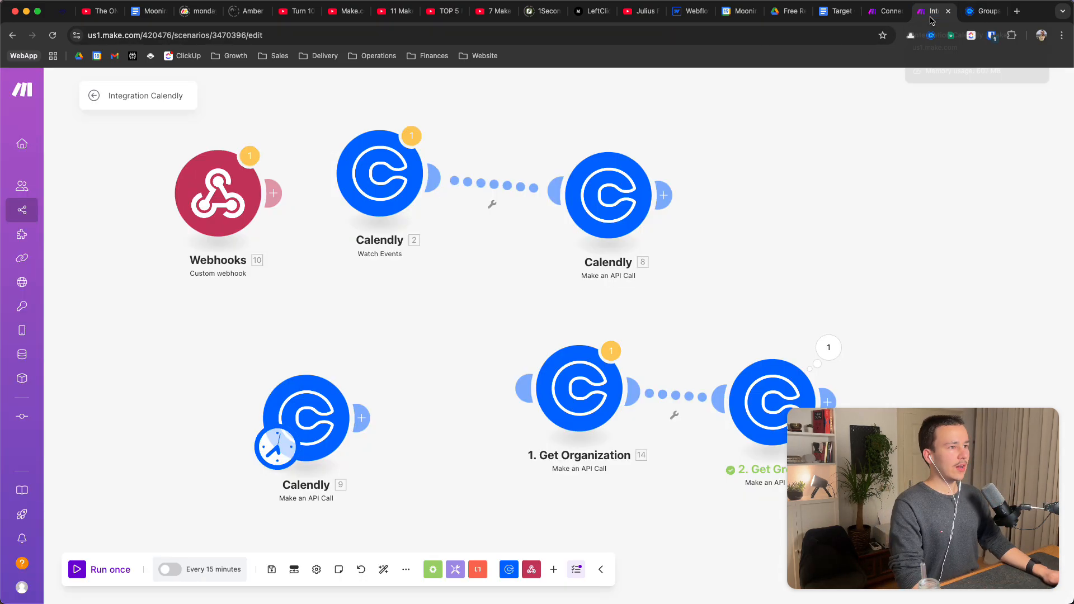
drag(767, 246, 727, 281)
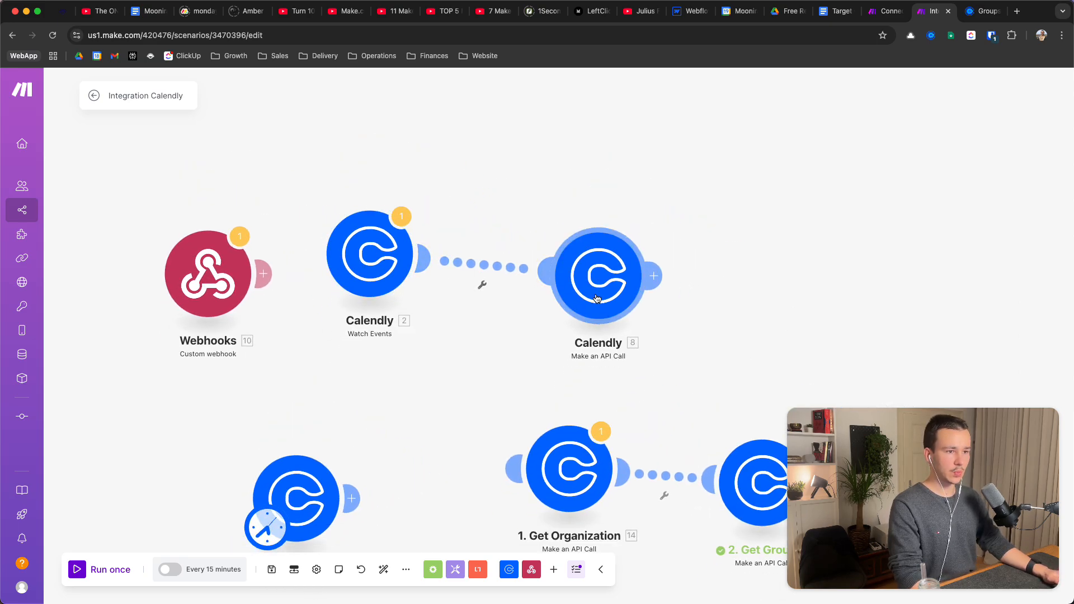
click(379, 260)
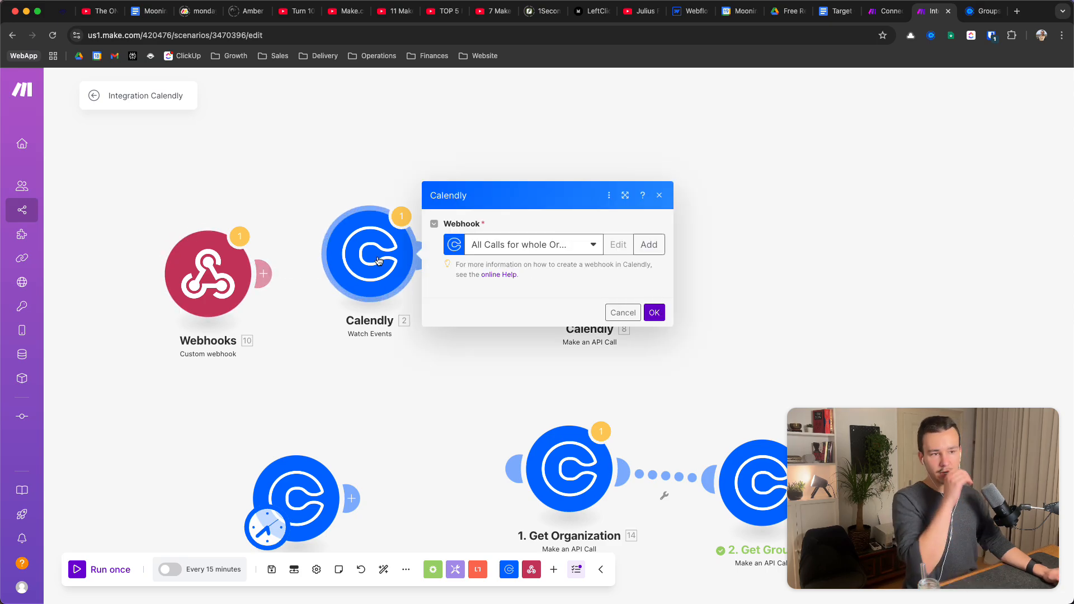
click(647, 230)
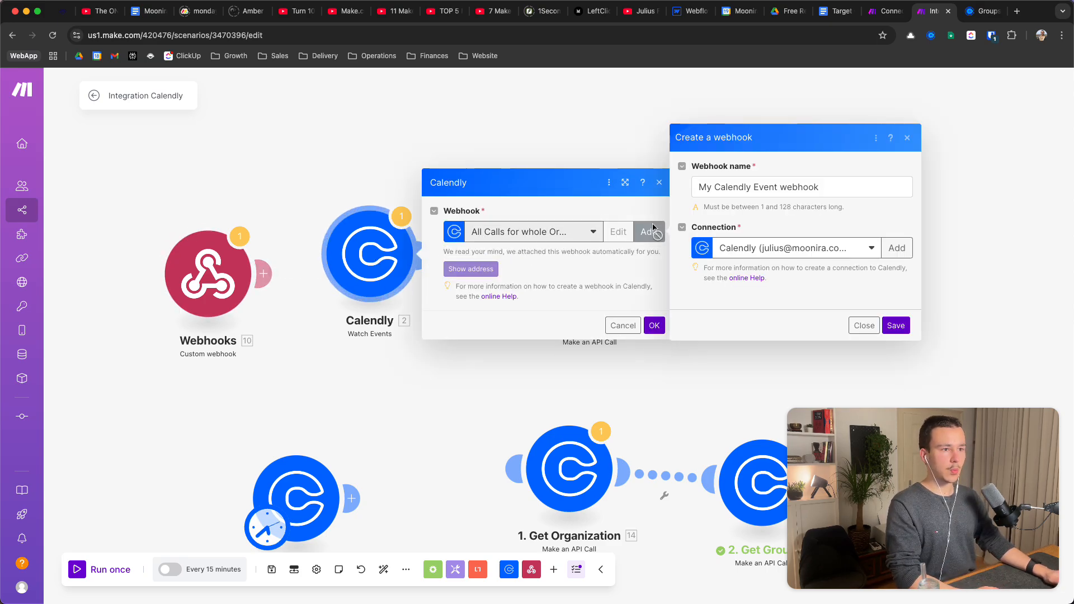
click(718, 265)
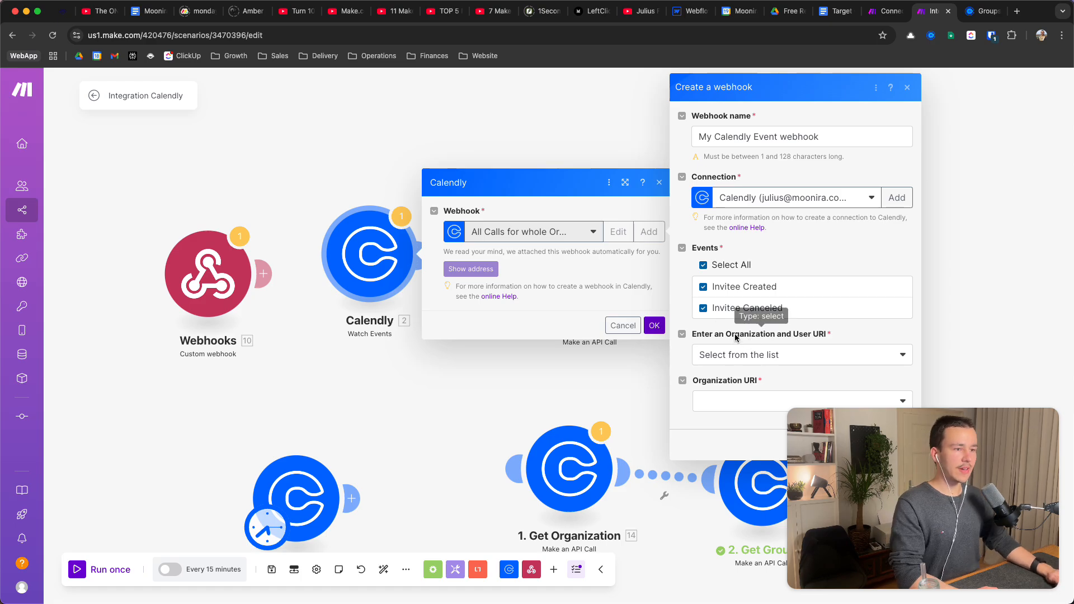
click(738, 355)
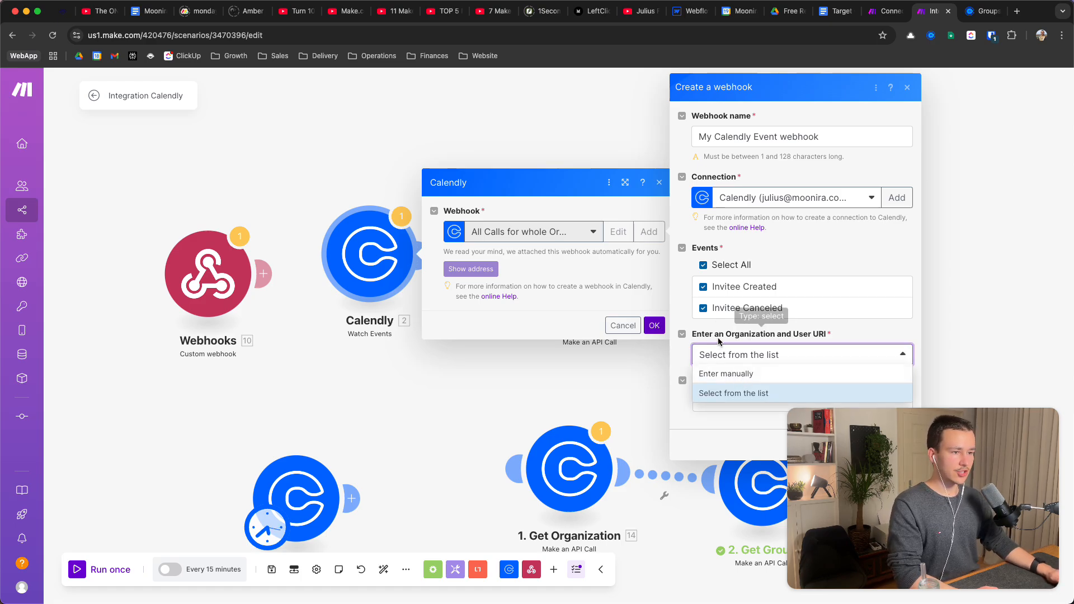
click(726, 356)
click(727, 401)
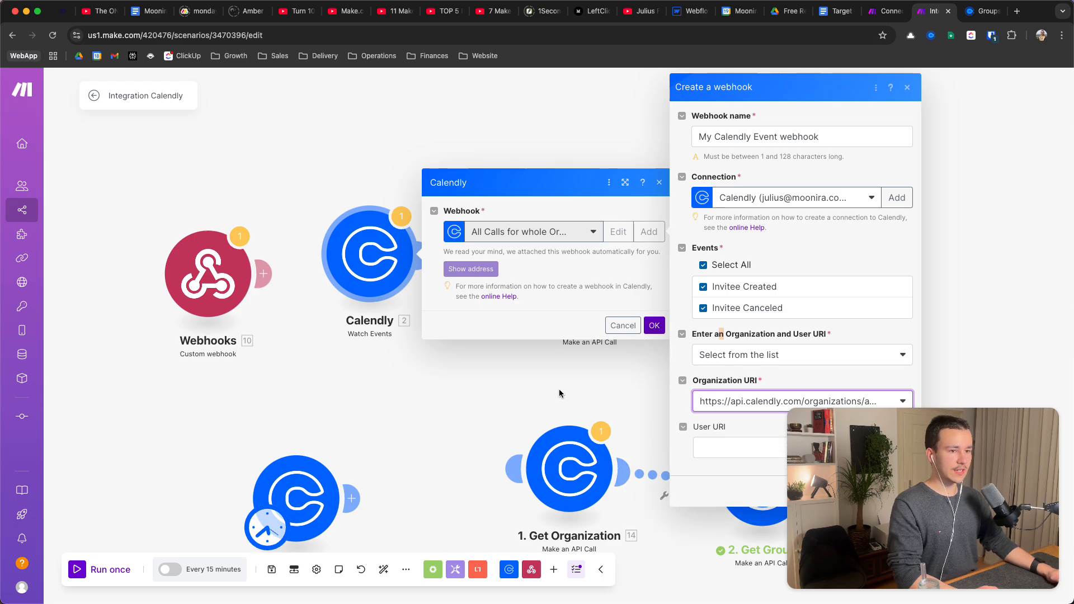
click(594, 378)
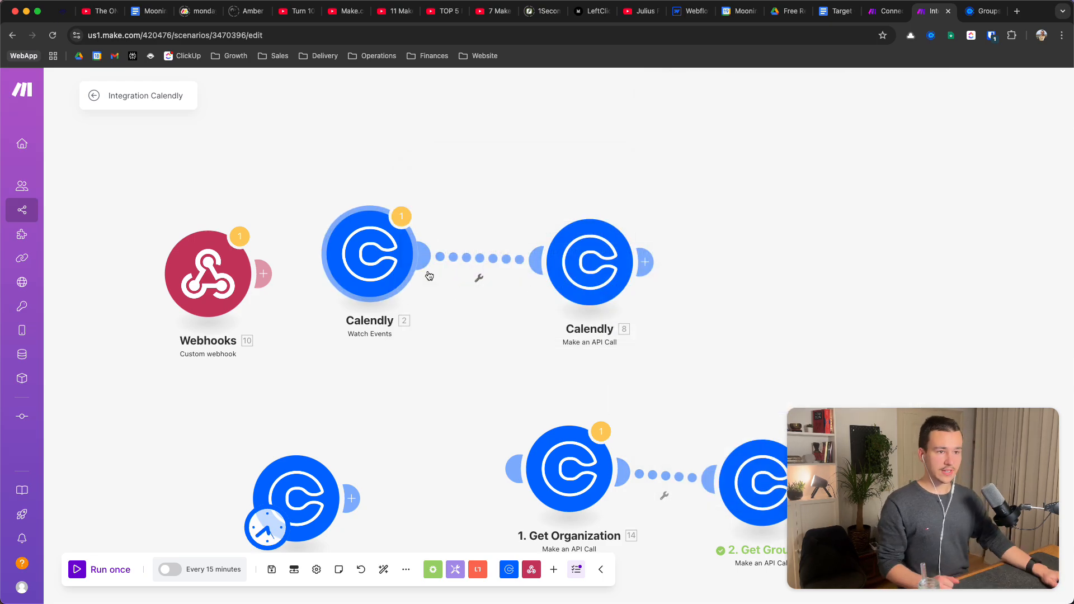
click(590, 274)
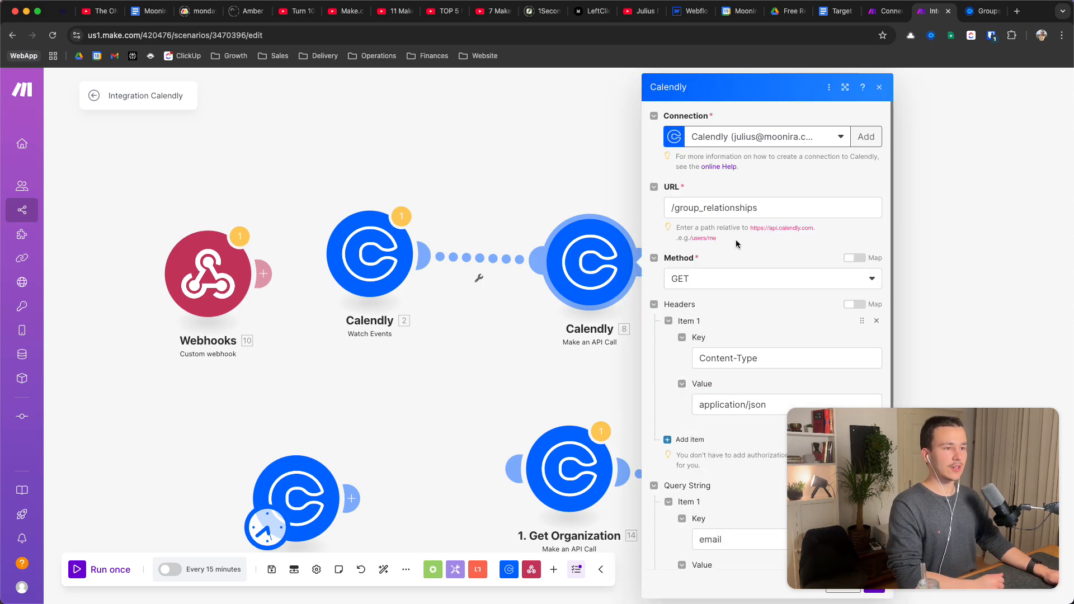
scroll(741, 202, down, 5)
scroll(710, 213, up, 5)
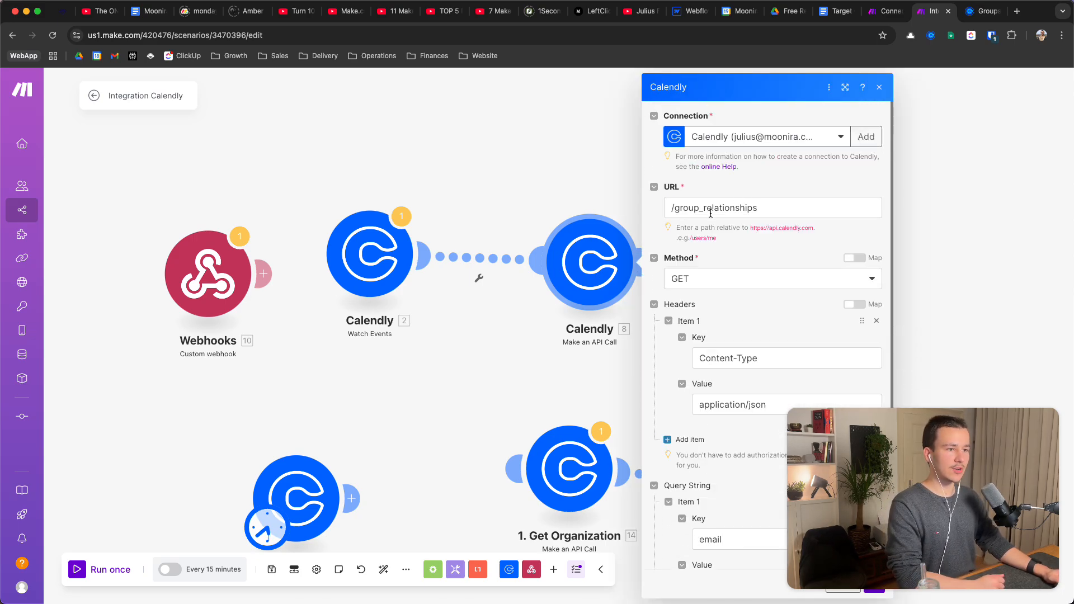
scroll(759, 218, down, 5)
scroll(744, 241, up, 5)
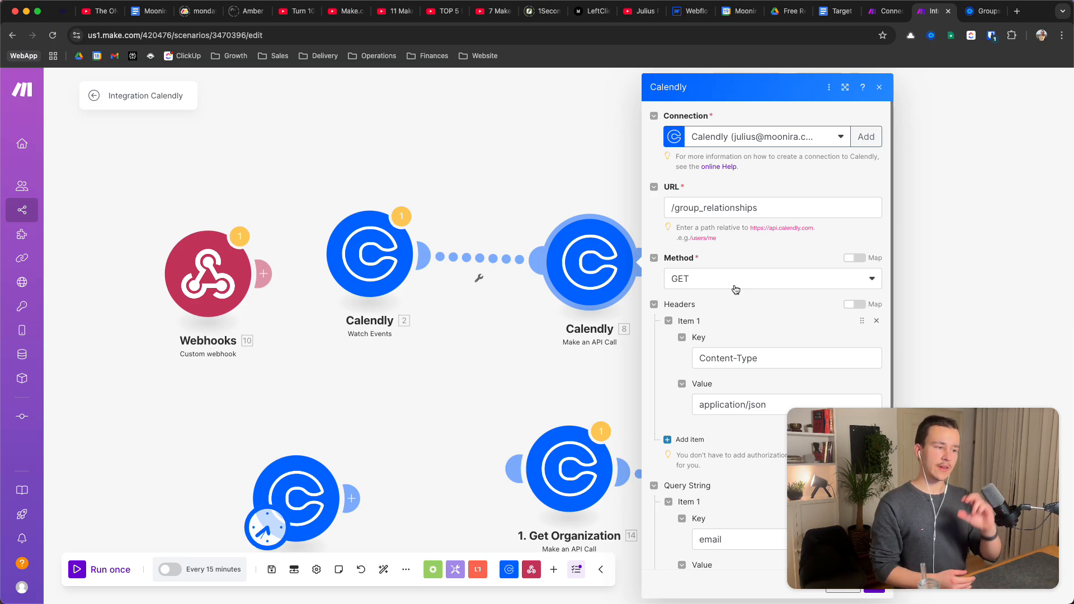
scroll(687, 401, down, 6)
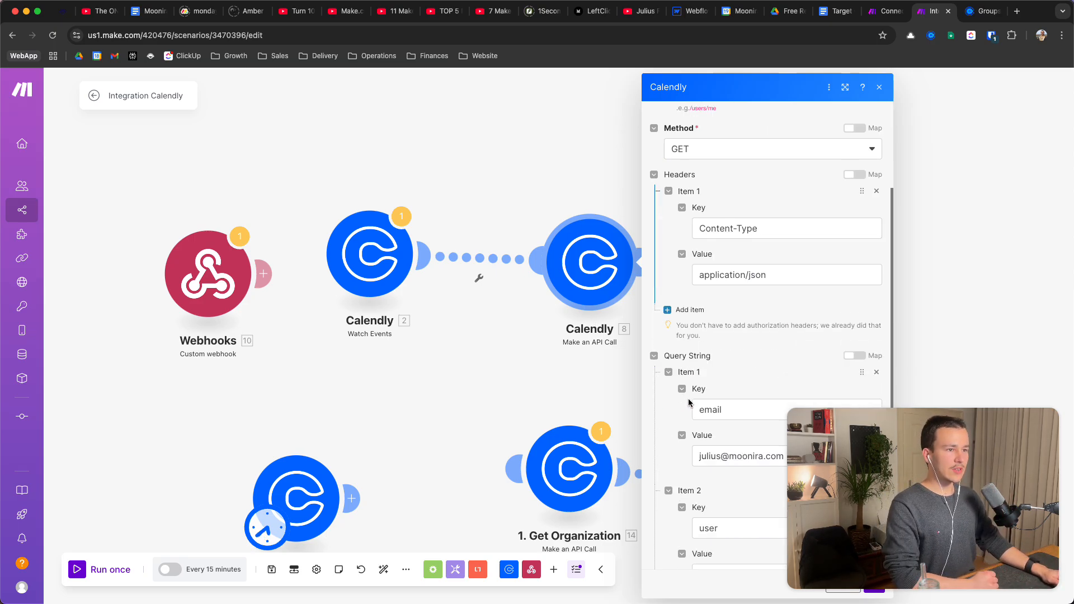
click(557, 365)
drag(627, 337, 652, 237)
scroll(652, 193, down, 1)
drag(540, 239, 641, 231)
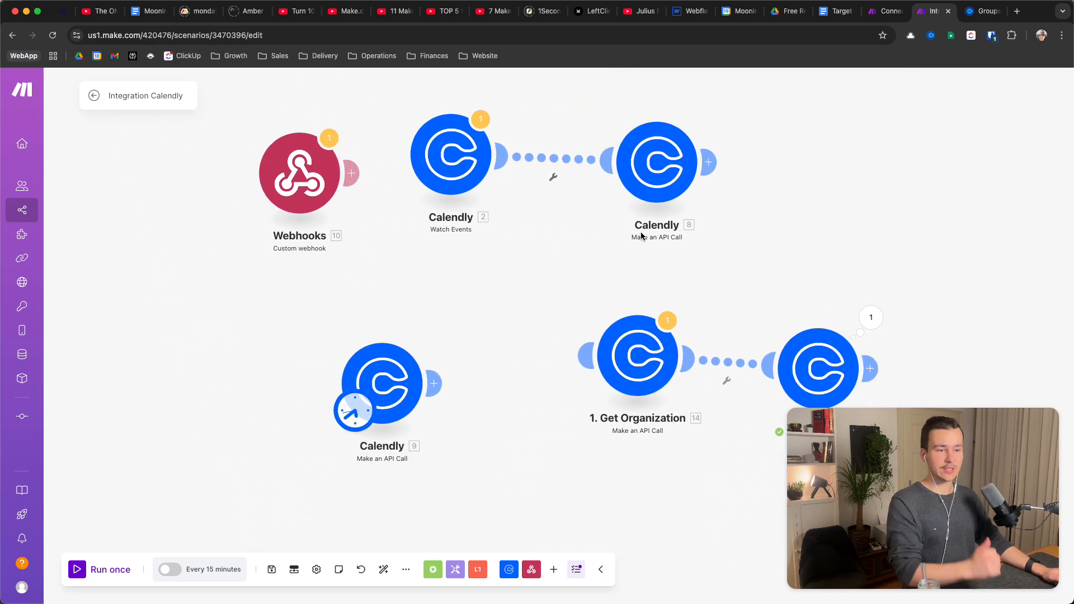
Review module 9's POST /webhook_subscriptions body, then add an empty module to the canvas
click(389, 377)
scroll(569, 302, down, 5)
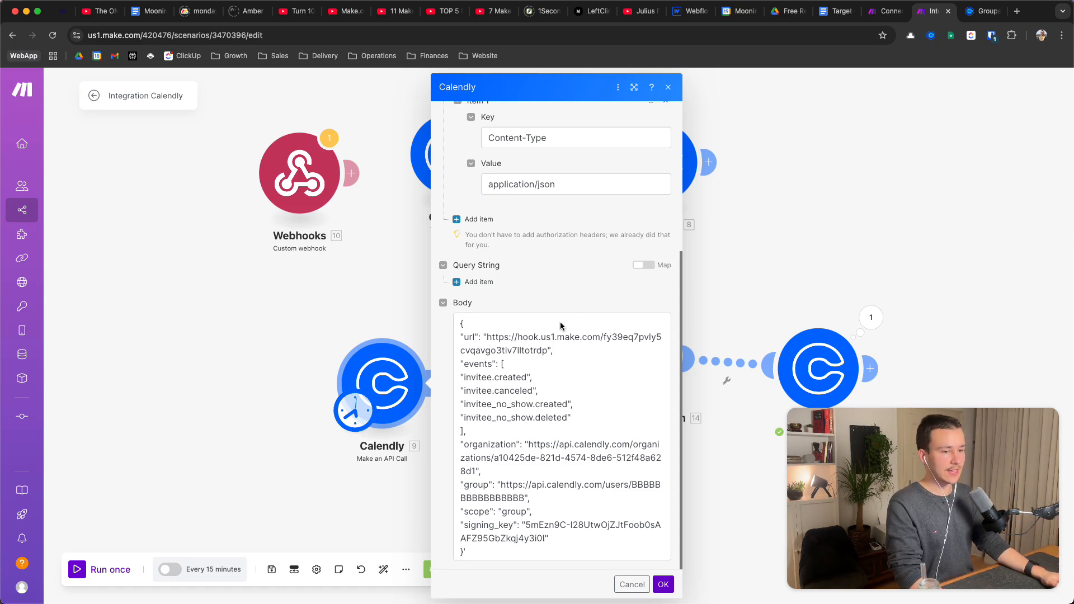
click(351, 280)
drag(416, 278, 507, 236)
click(469, 338)
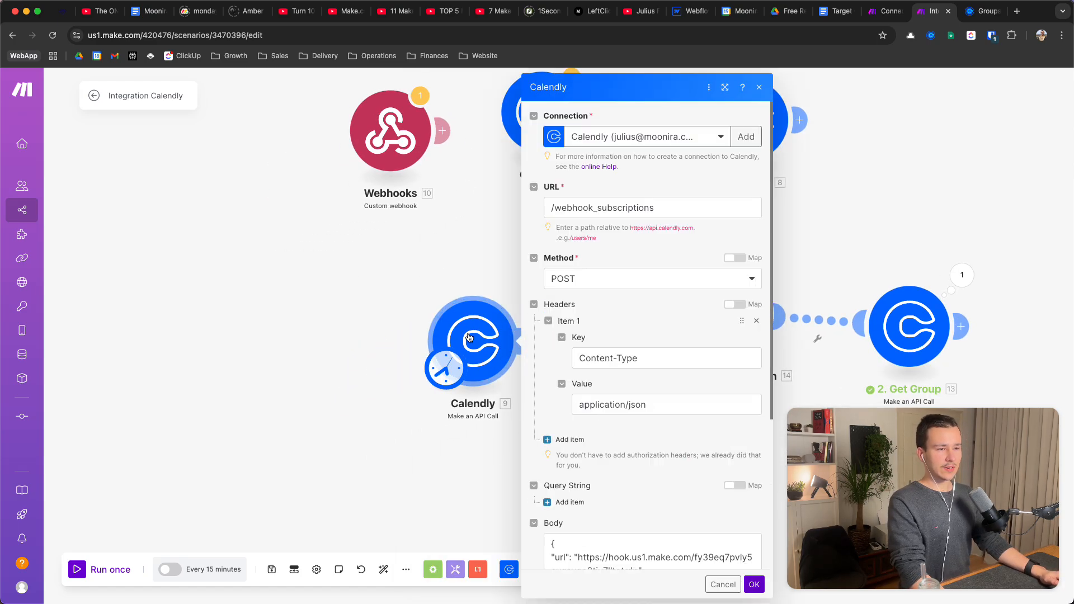
scroll(633, 204, down, 3)
scroll(633, 203, up, 3)
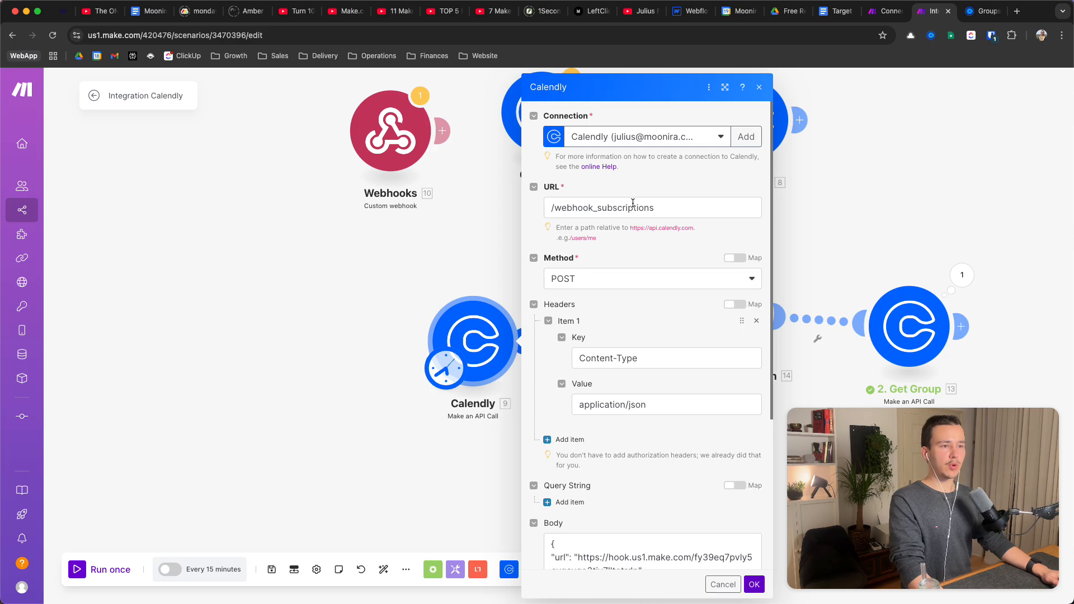
click(489, 217)
right_click(355, 310)
click(398, 319)
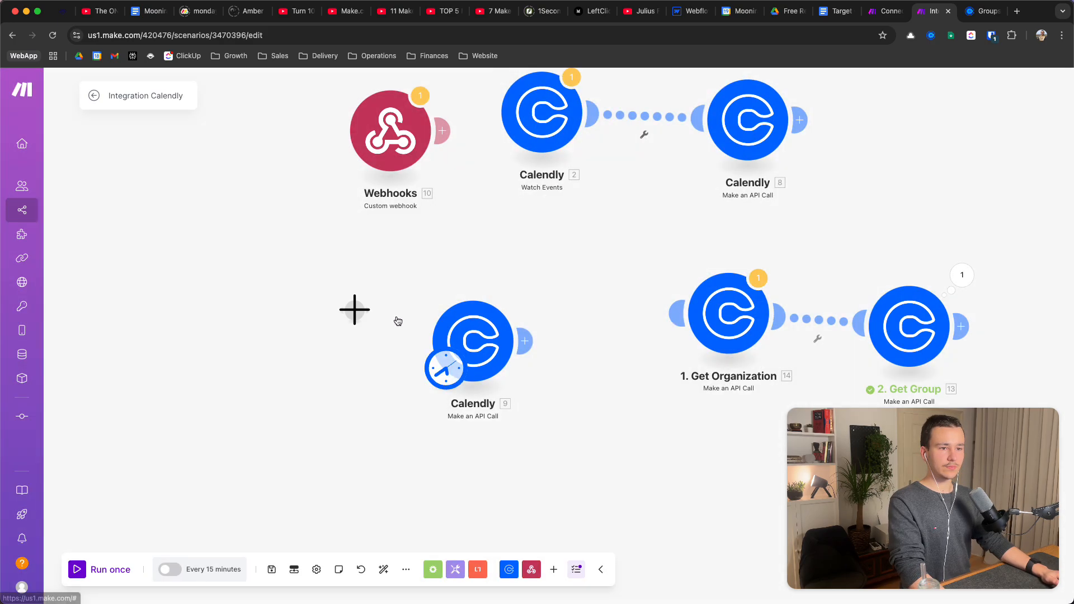
Set the new module to Calendly > Make an API Call, found by searching 'cale'
click(357, 322)
text(cale)
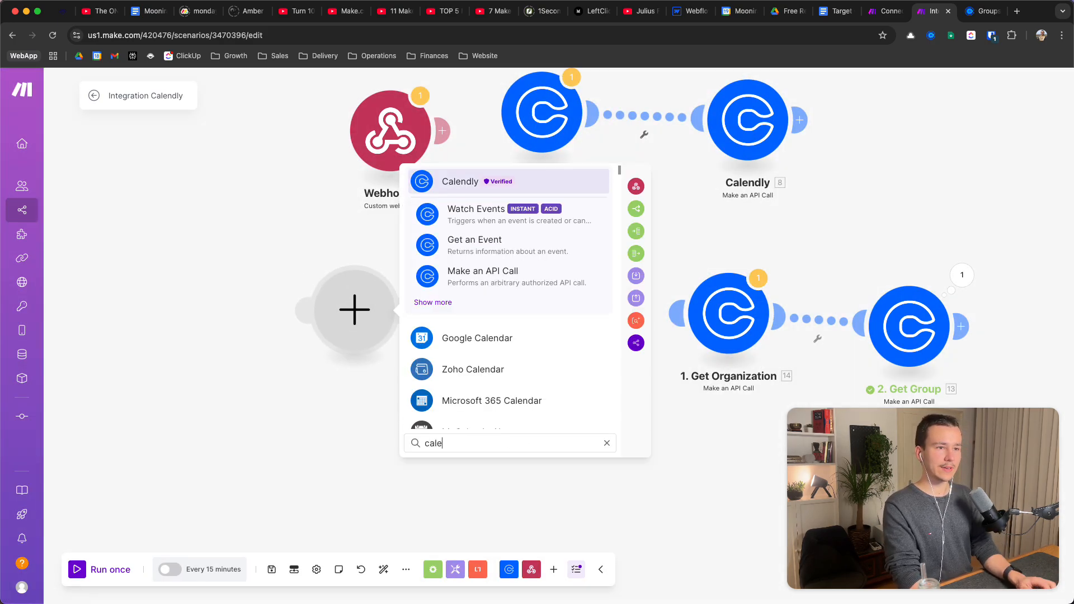
key(Return)
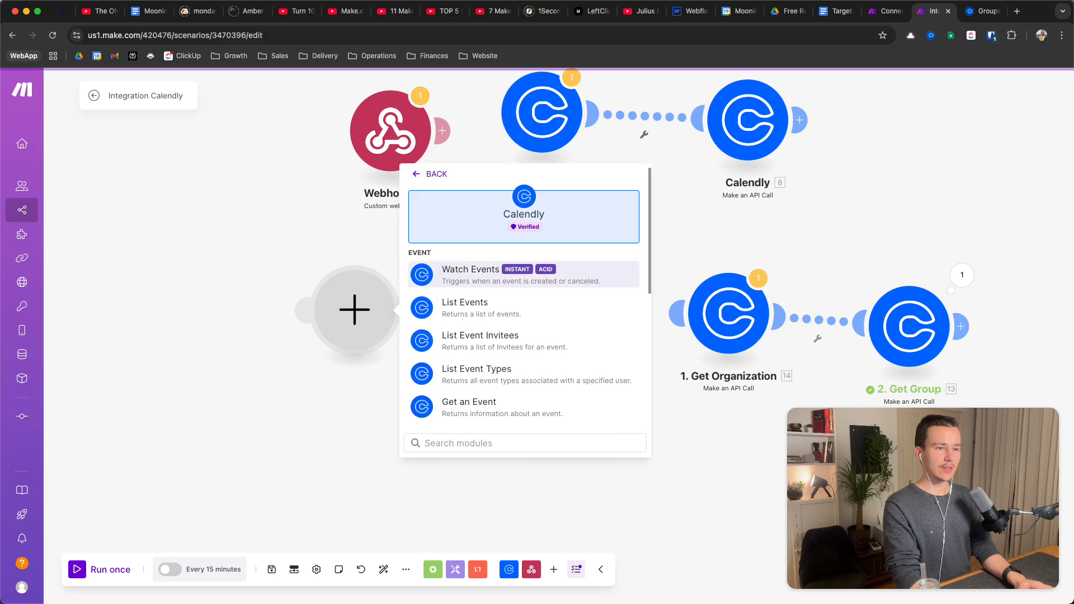
scroll(524, 313, down, 2)
key(Down)
key(Down)
key(Down)
key(Down)
key(Down)
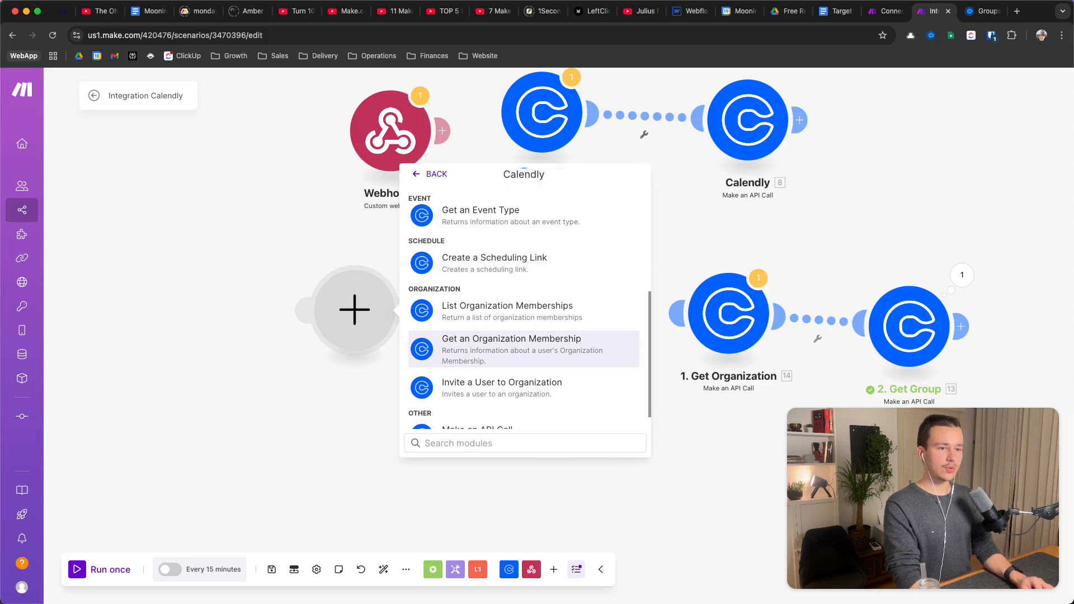
key(Return)
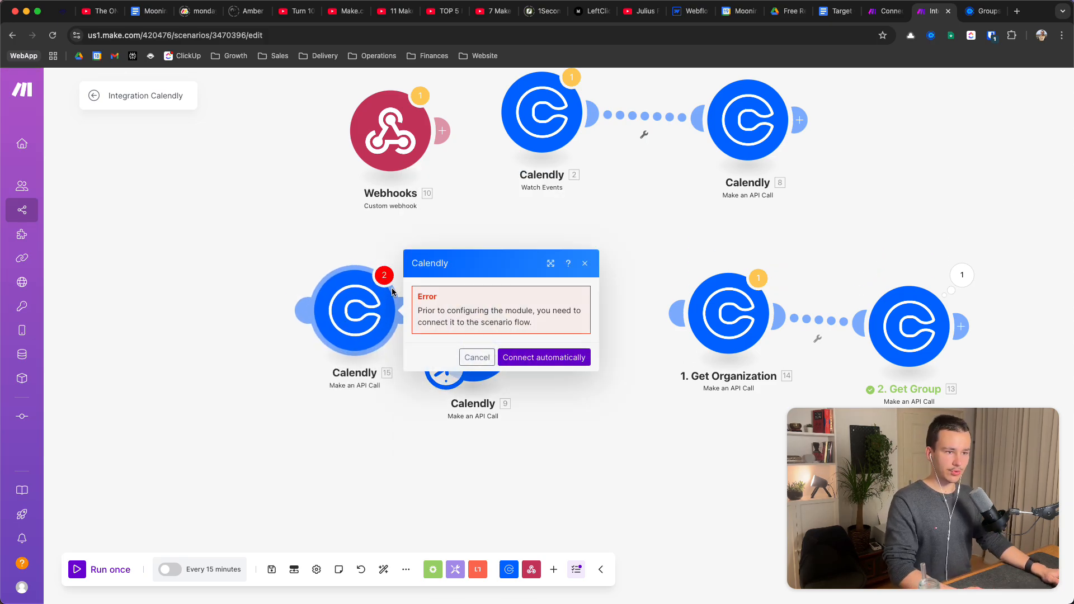
Delete the extra Calendly module 15 and reopen the settings of Calendly module 9
click(355, 395)
click(375, 283)
right_click(374, 283)
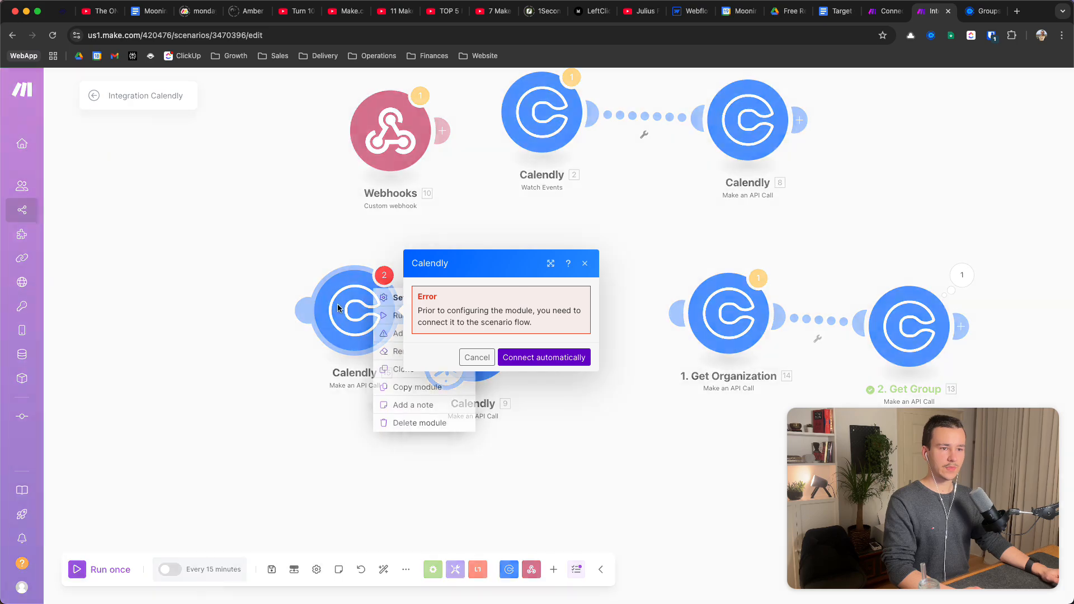
click(293, 232)
click(315, 238)
right_click(346, 276)
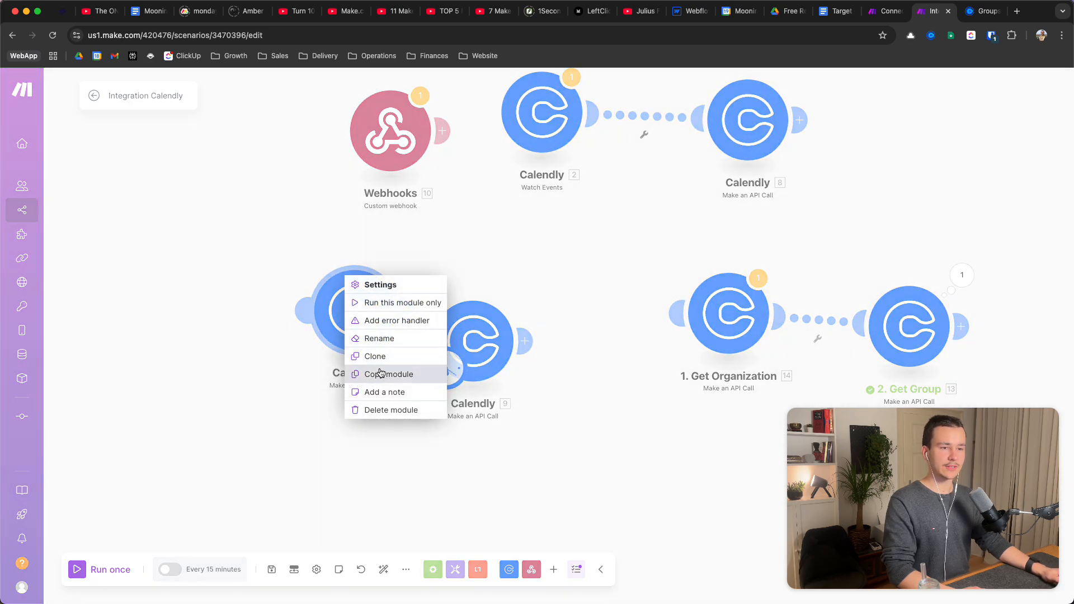
click(391, 410)
click(474, 347)
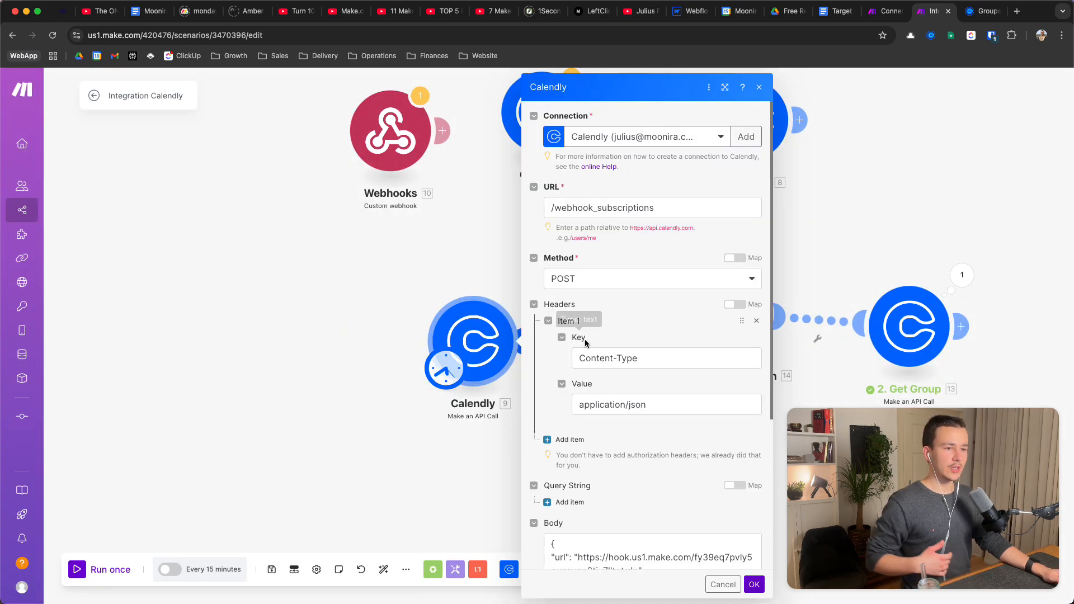
Check the unchanged /webhook_subscriptions URL path and scroll down to the request body
triple_click(600, 207)
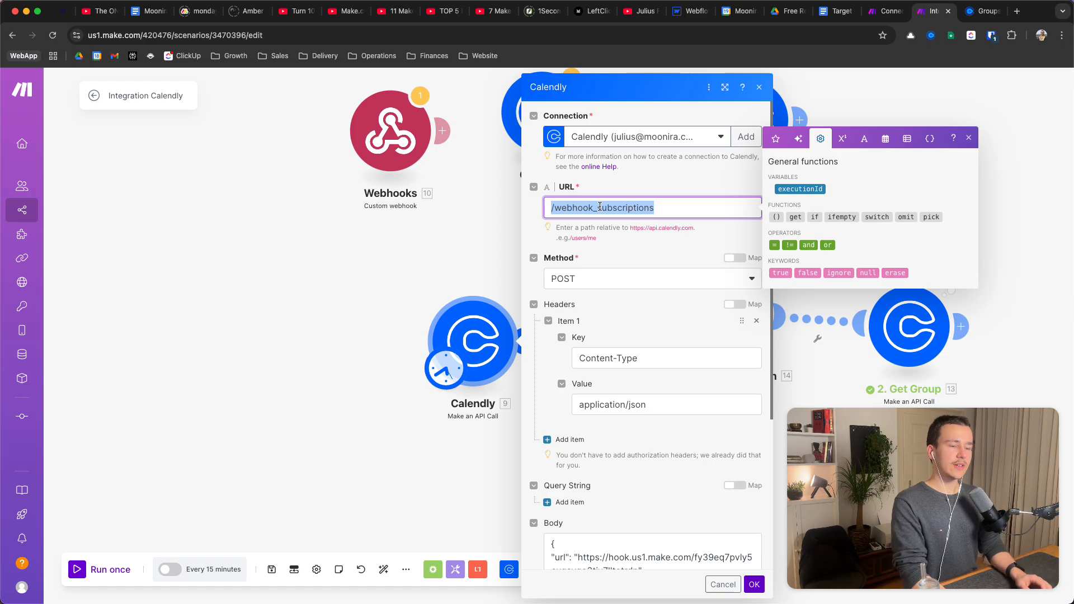
key(Right)
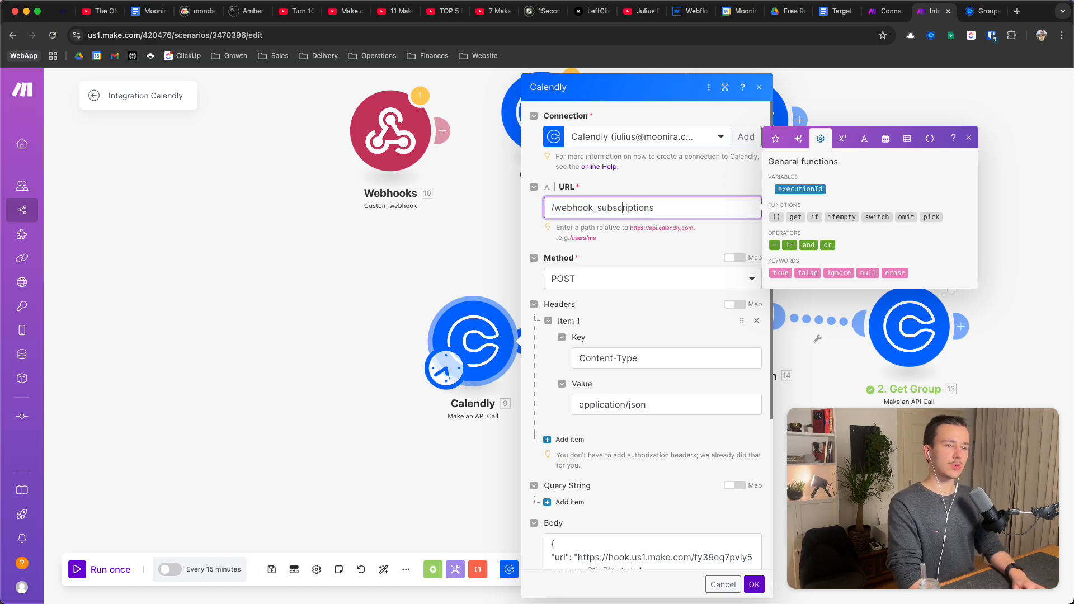
click(689, 189)
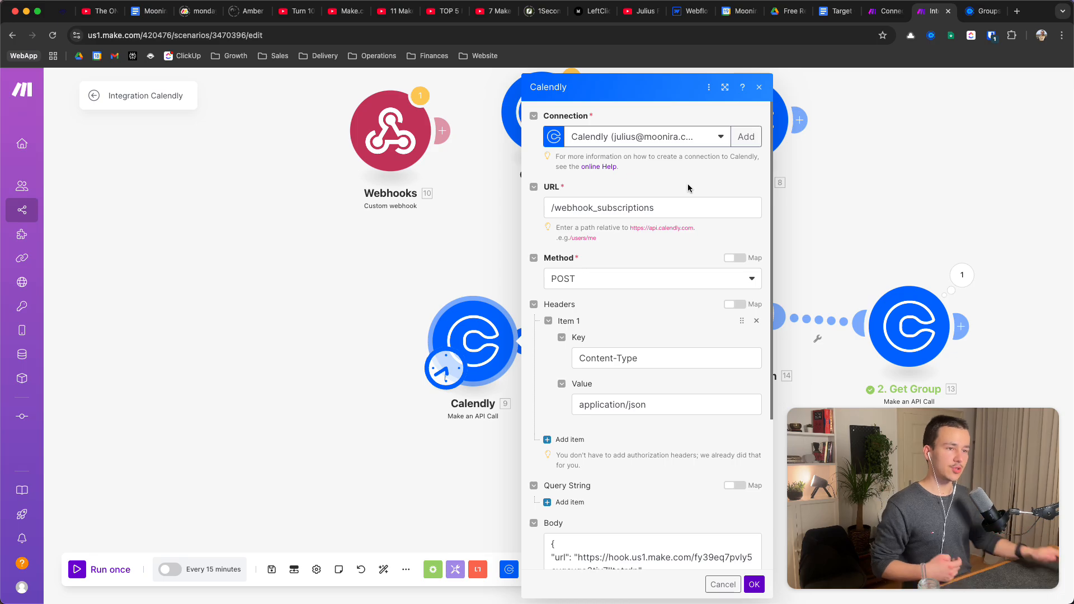
scroll(683, 200, down, 2)
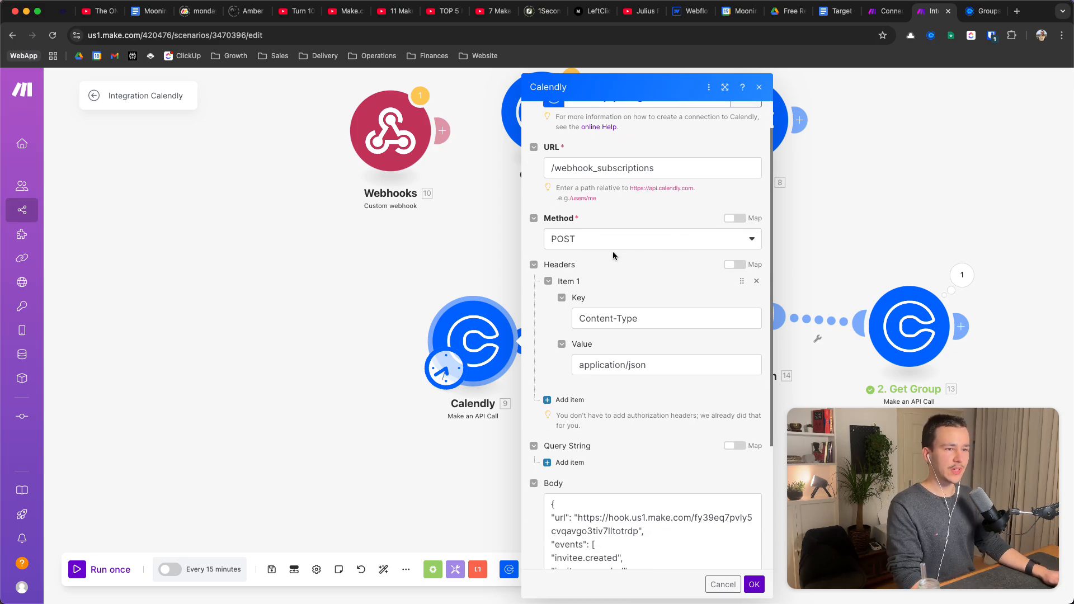
scroll(637, 221, down, 3)
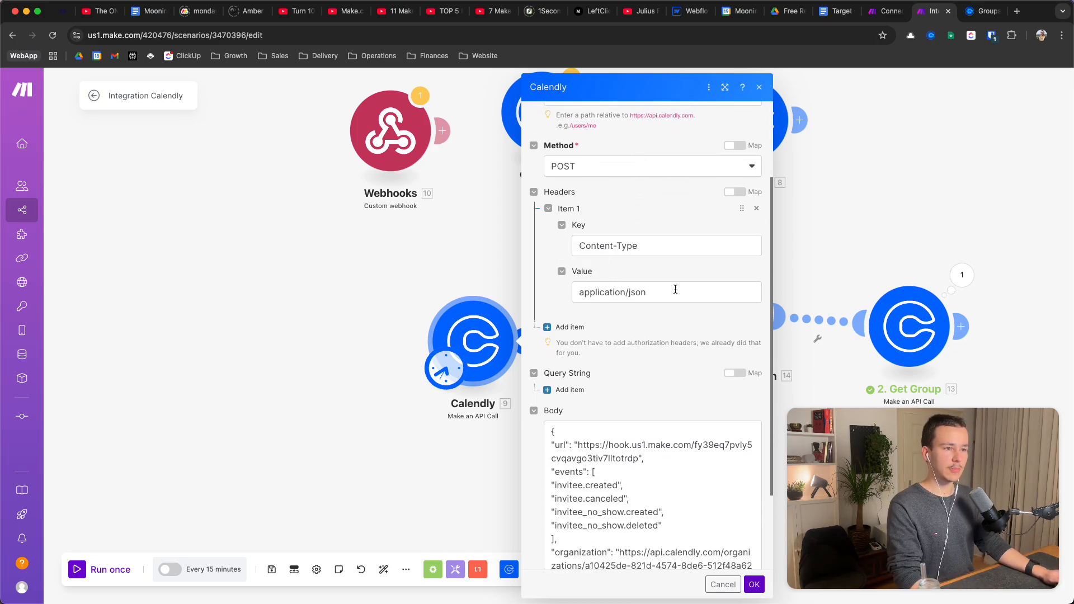
scroll(675, 289, down, 4)
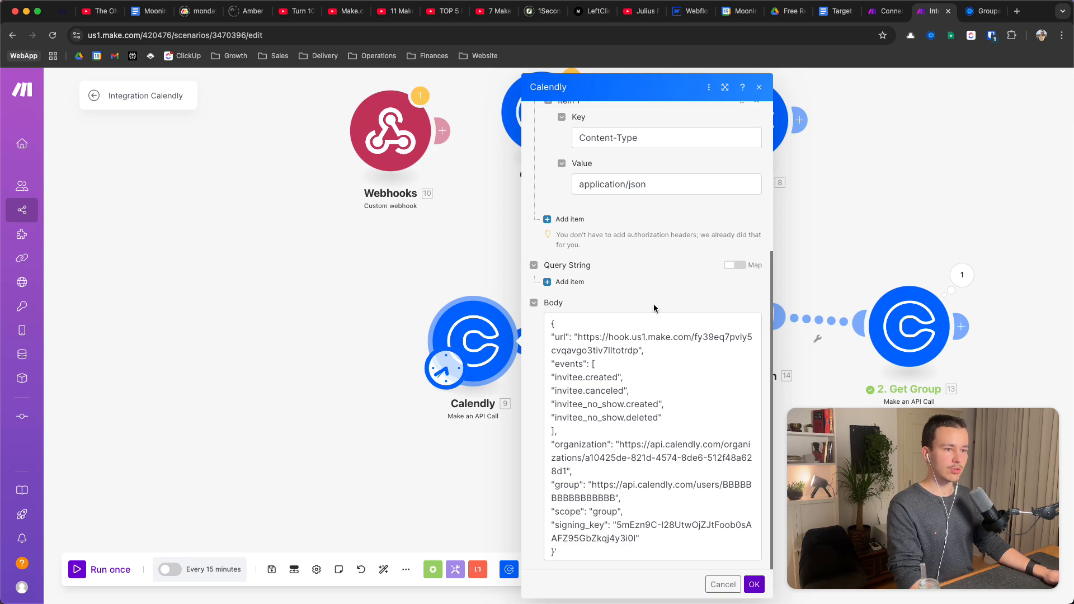
key(super+Tab)
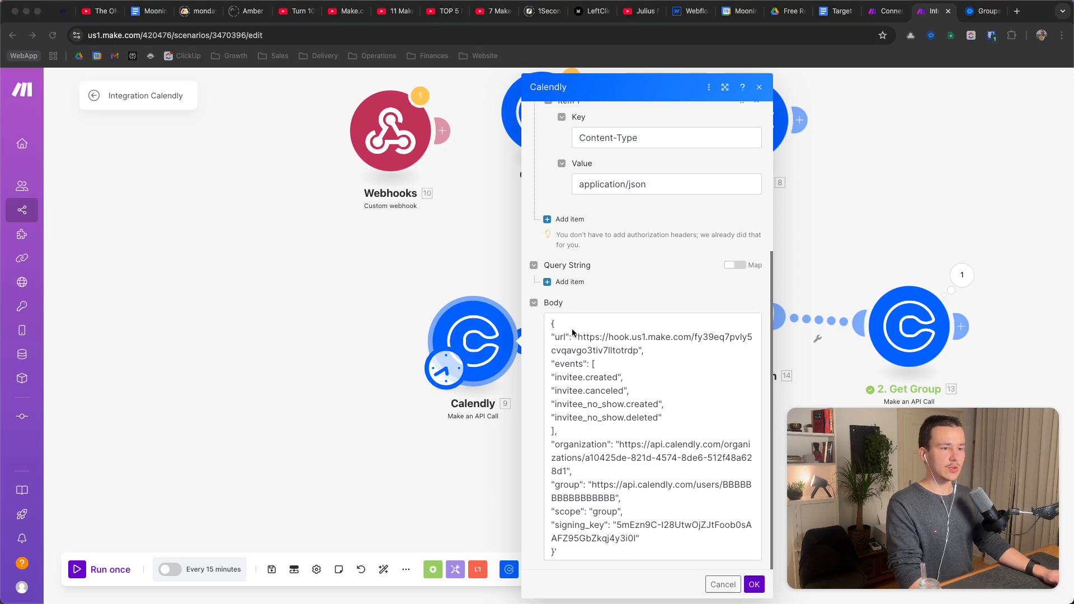
Highlight the url line in the JSON body, then close the settings and view all modules
triple_click(597, 335)
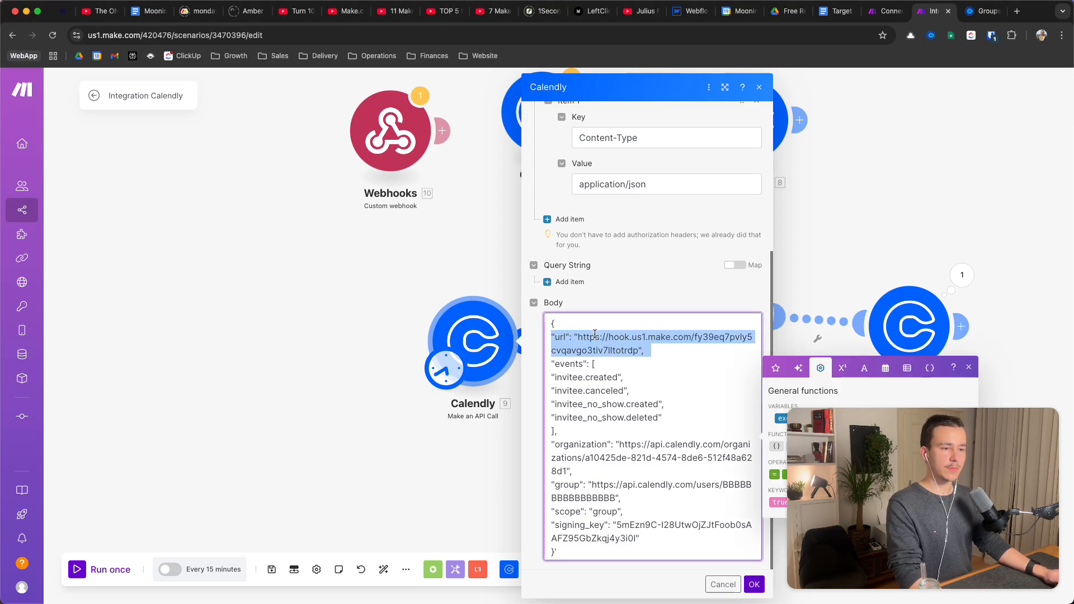
triple_click(567, 335)
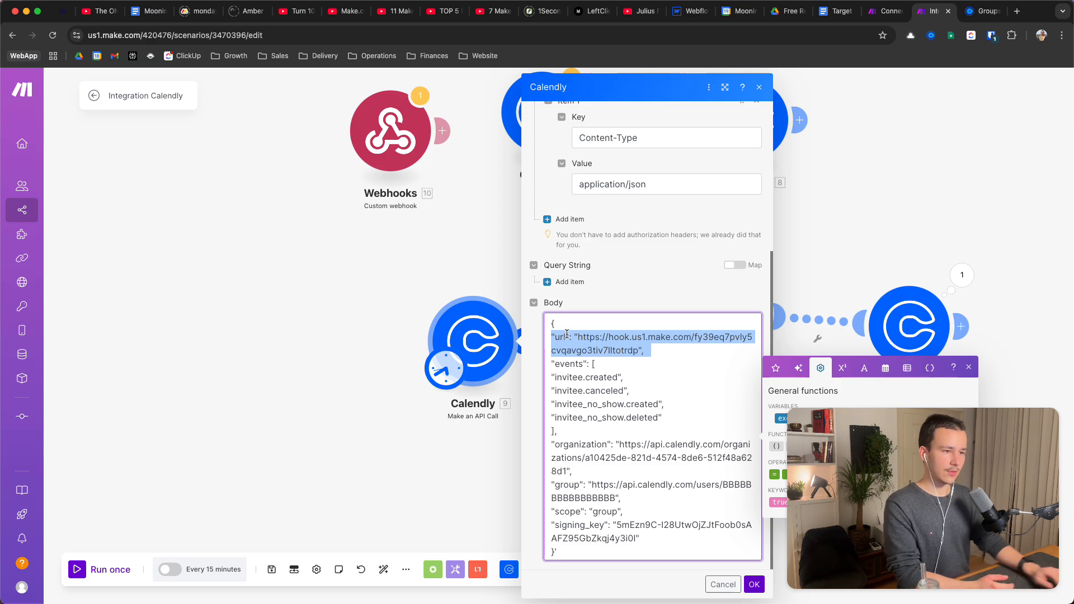
triple_click(567, 335)
triple_click(627, 342)
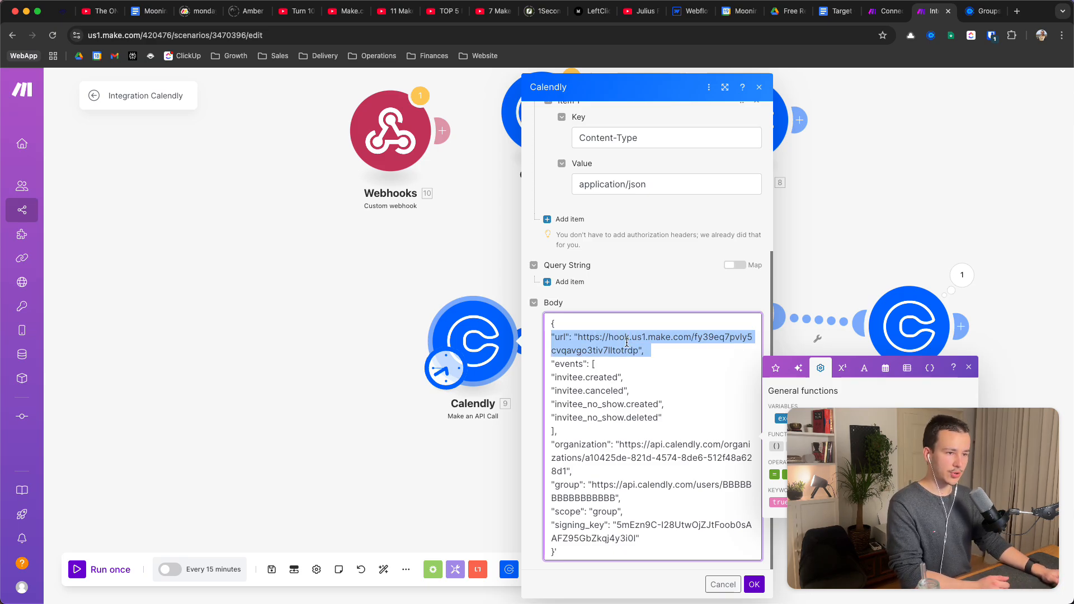
click(438, 251)
drag(495, 253, 460, 336)
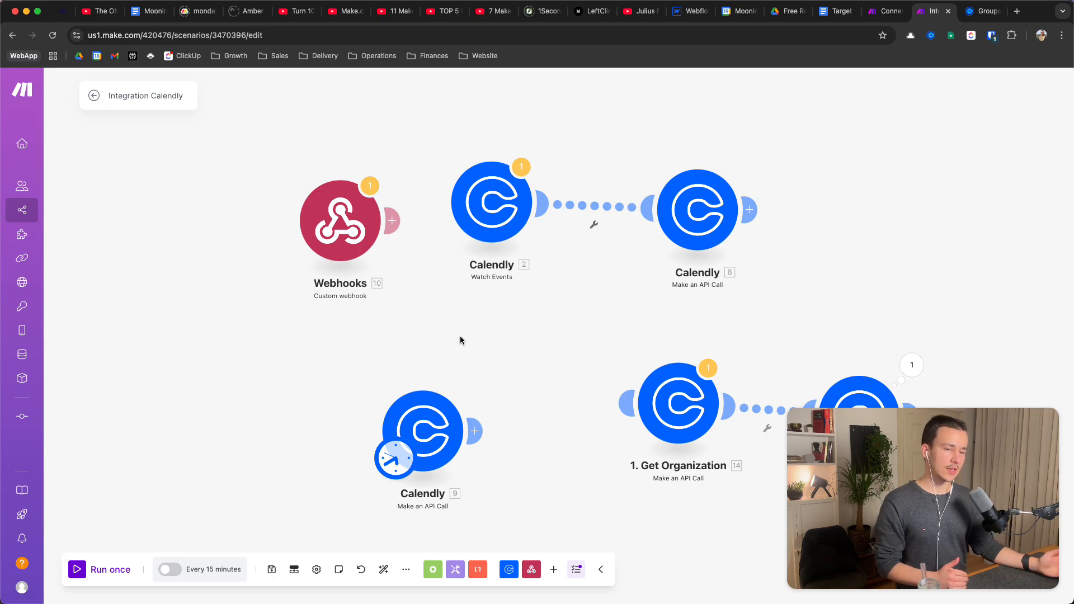
Make Webhooks module 10 the trigger using the 'Calendly Example' hook, copying its address
drag(337, 234, 273, 249)
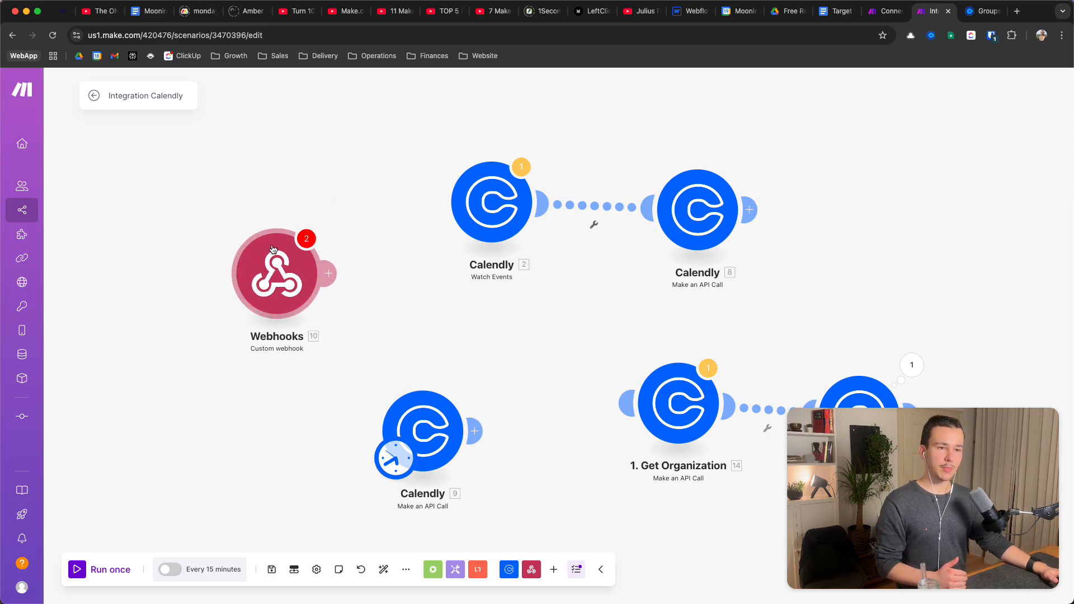
drag(395, 455, 267, 296)
click(283, 284)
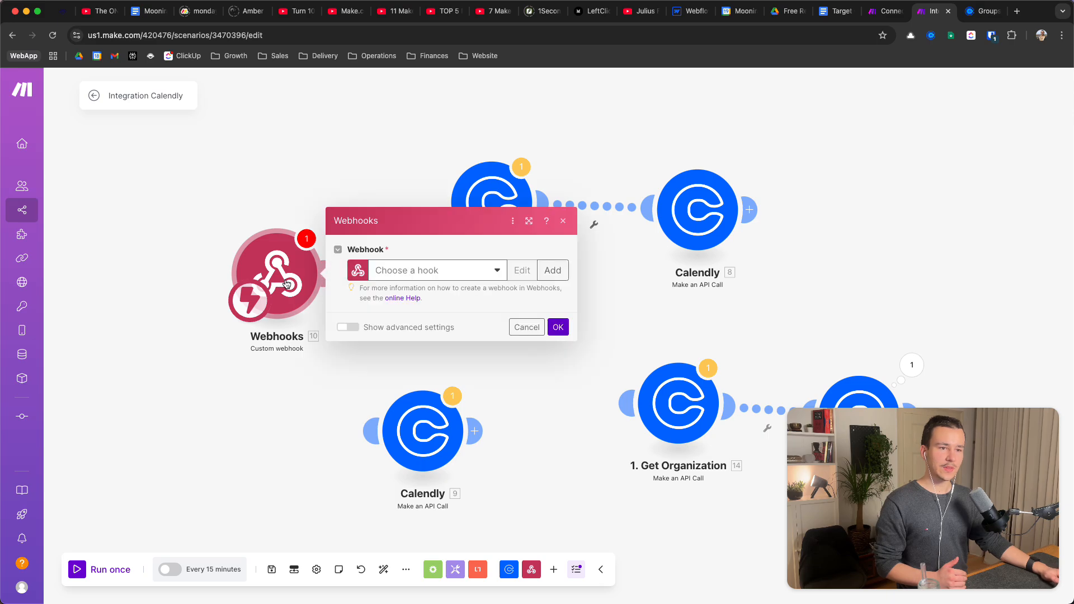
click(440, 271)
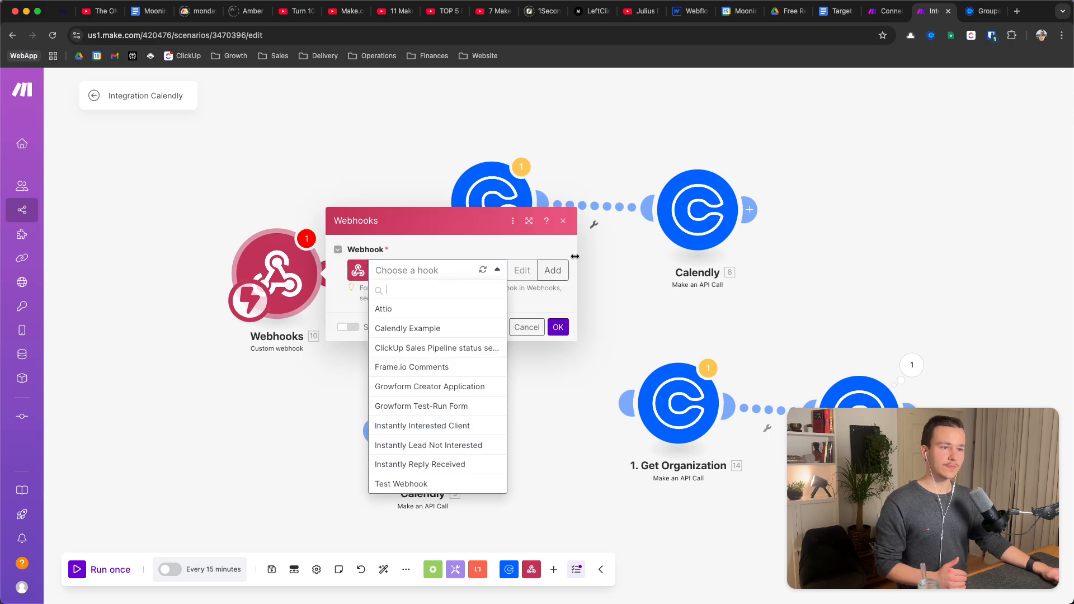
click(436, 330)
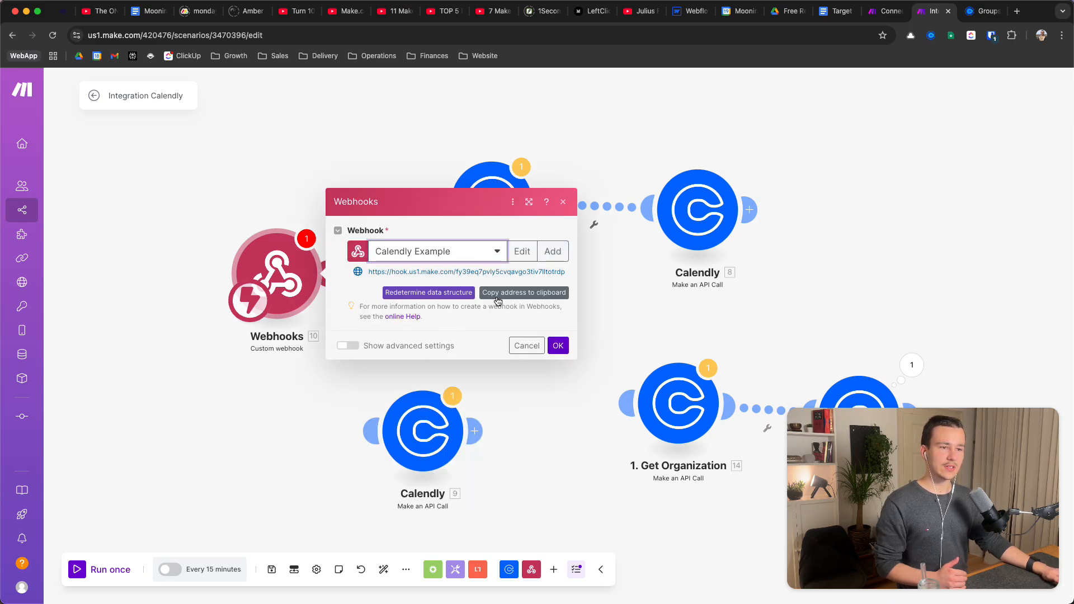
click(519, 295)
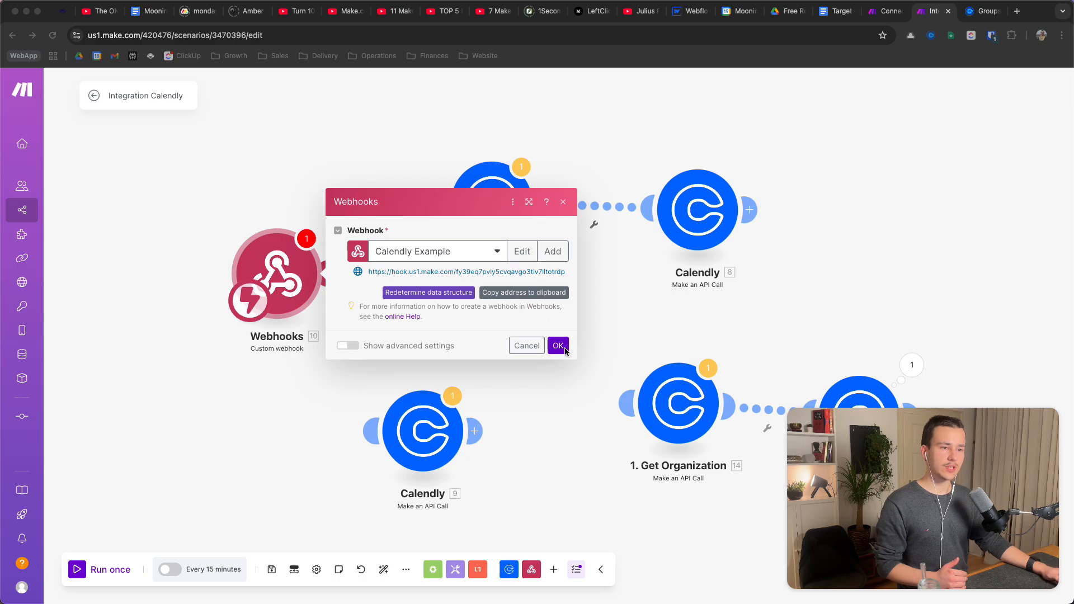
click(558, 346)
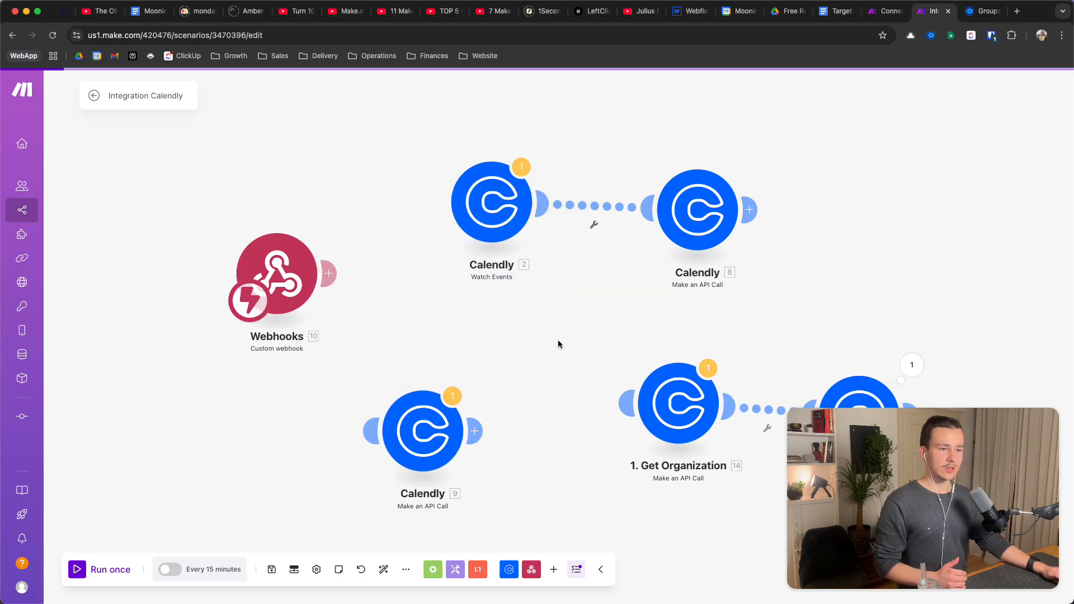
Make Calendly module 9 the trigger again and highlight the webhook url in its body
click(423, 431)
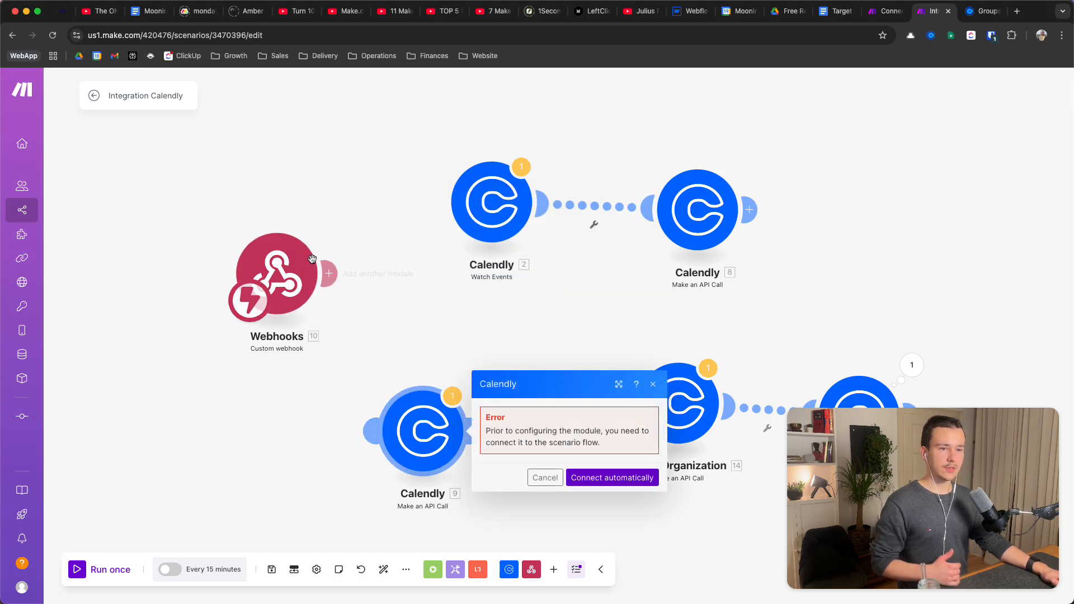
drag(256, 291, 416, 430)
click(424, 435)
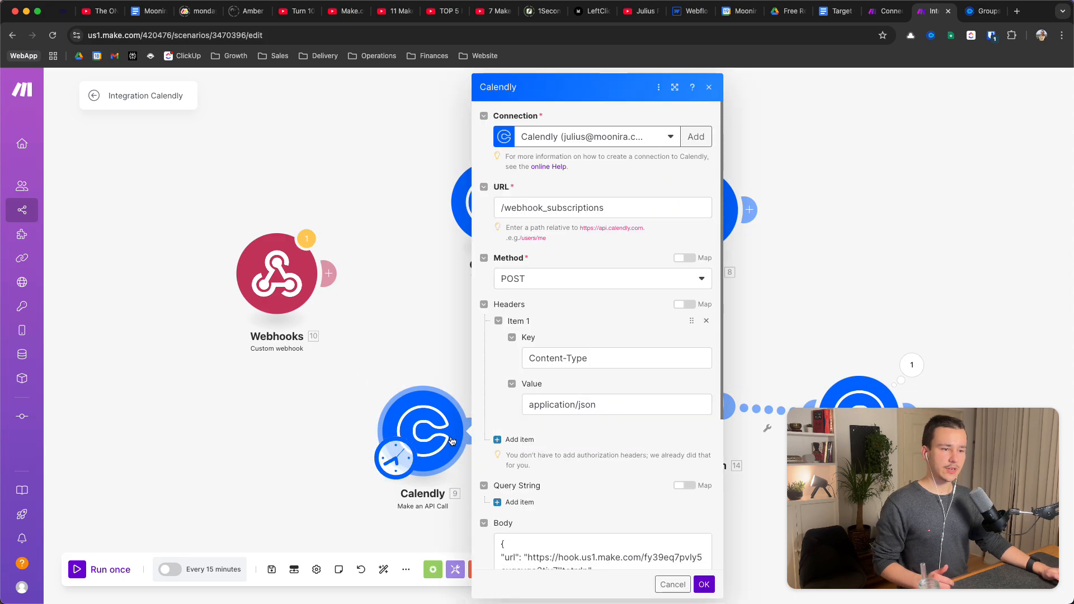
scroll(599, 382, down, 5)
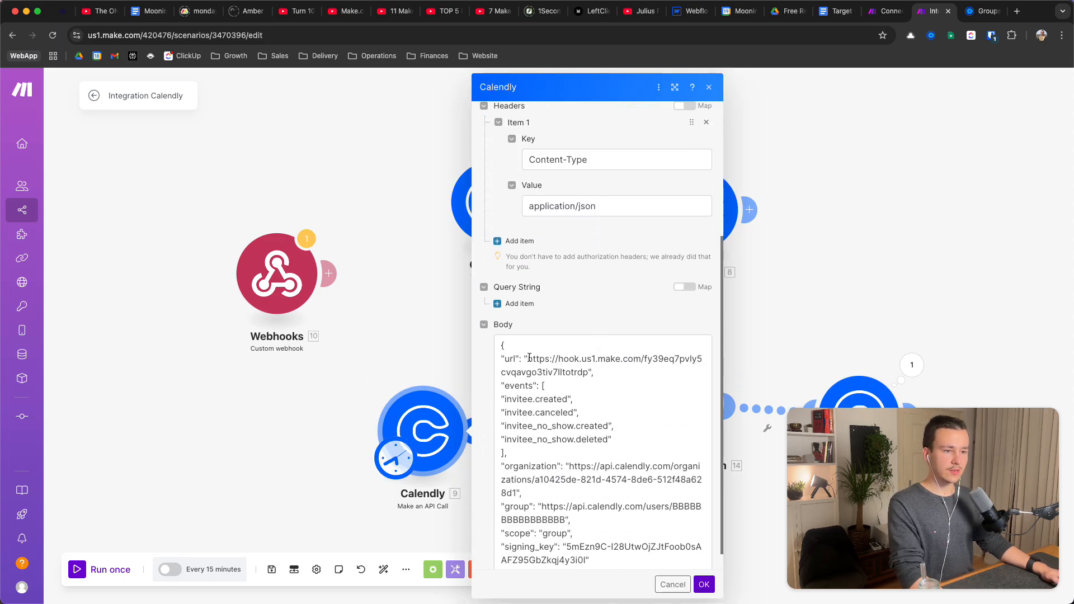
drag(530, 358, 587, 371)
click(587, 370)
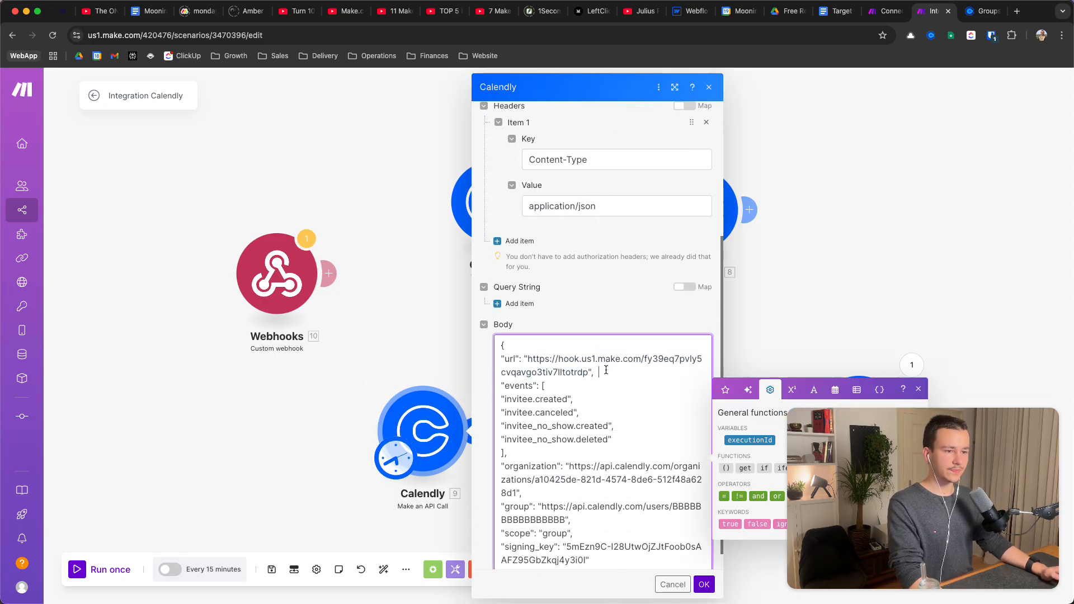
Walk through the events list: invitee.created, invitee.canceled, invitee_no_show.created and invitee_no_show.deleted
drag(501, 384, 600, 445)
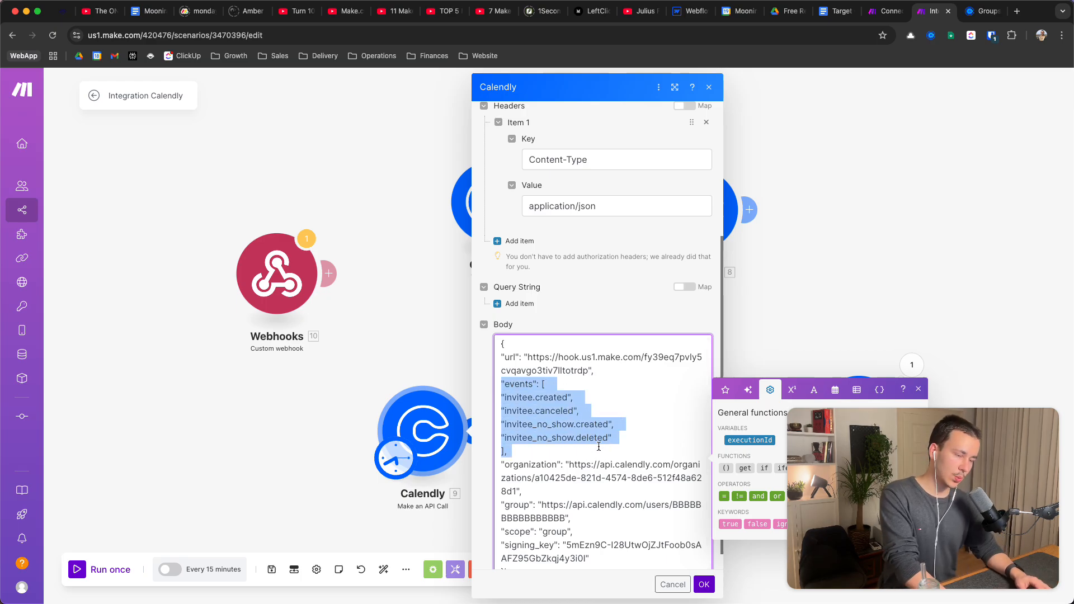
click(510, 371)
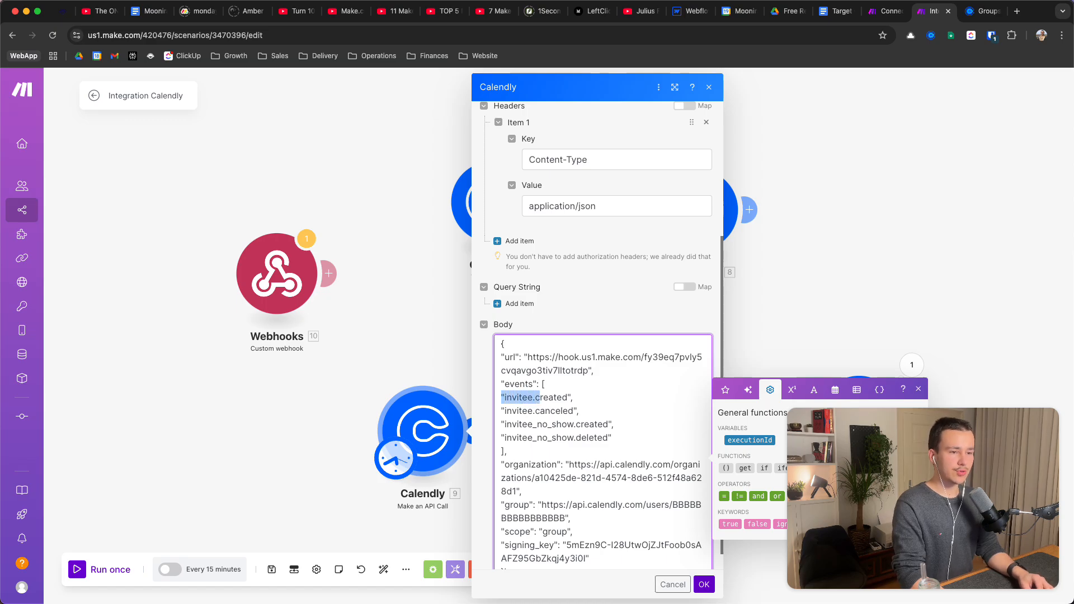
drag(540, 397, 567, 397)
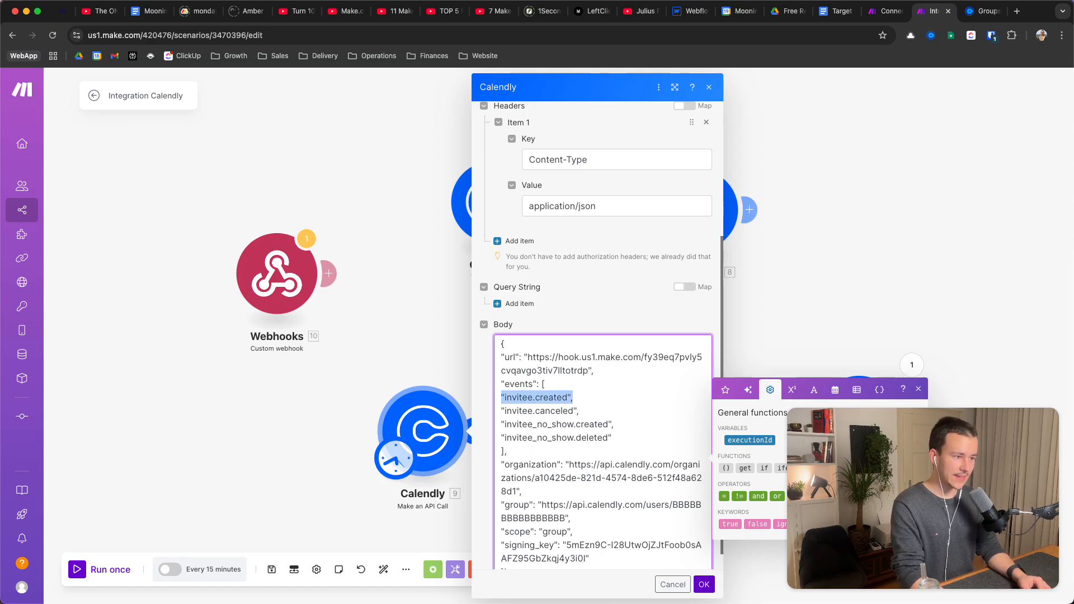
click(574, 411)
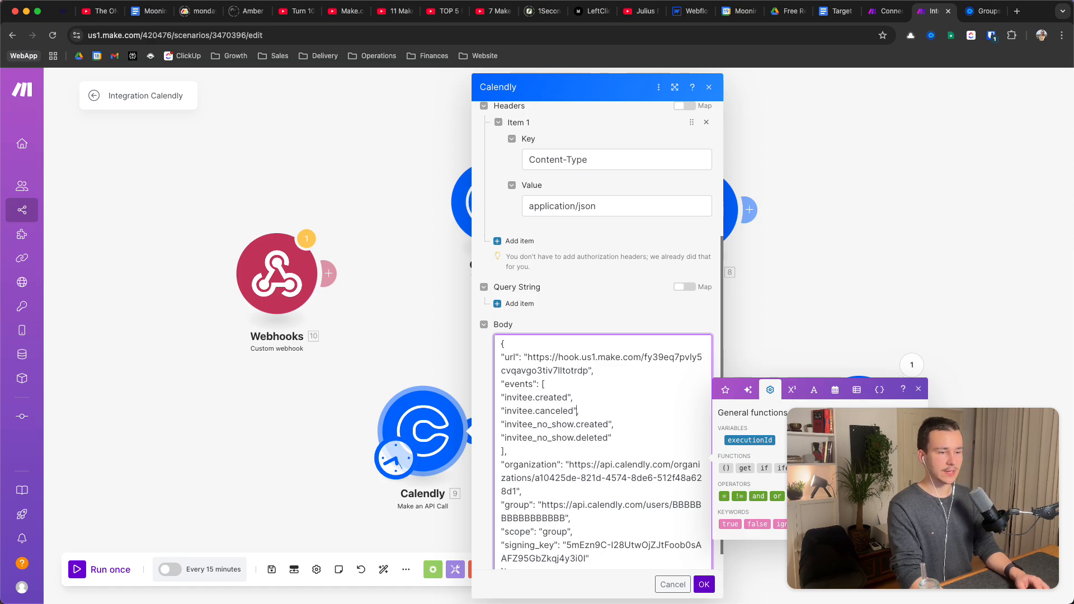
triple_click(537, 413)
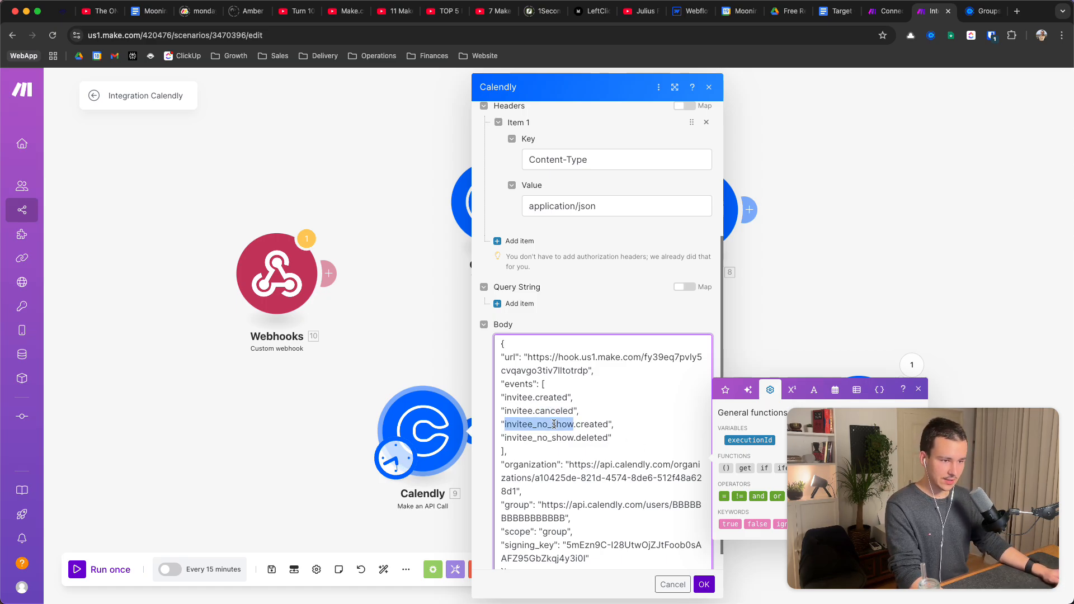
triple_click(554, 425)
triple_click(538, 423)
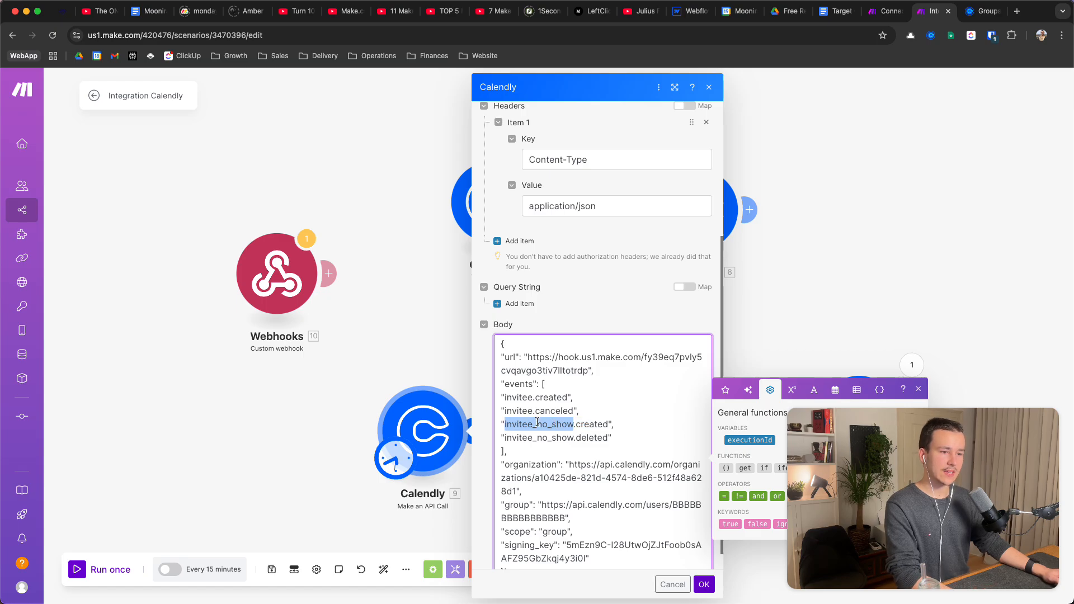
triple_click(570, 422)
triple_click(550, 427)
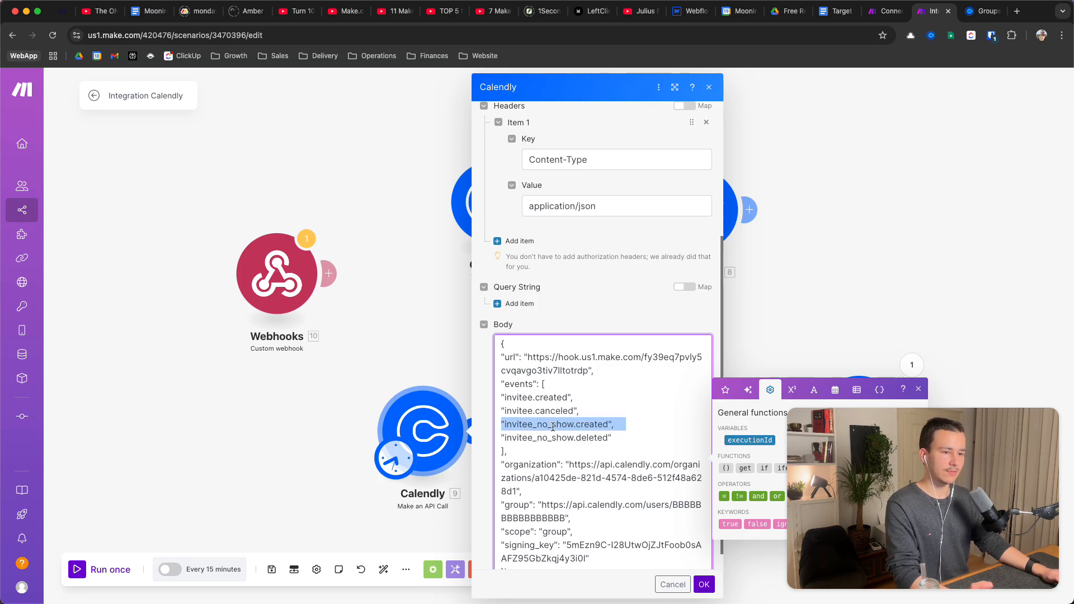
triple_click(573, 427)
click(551, 439)
triple_click(551, 439)
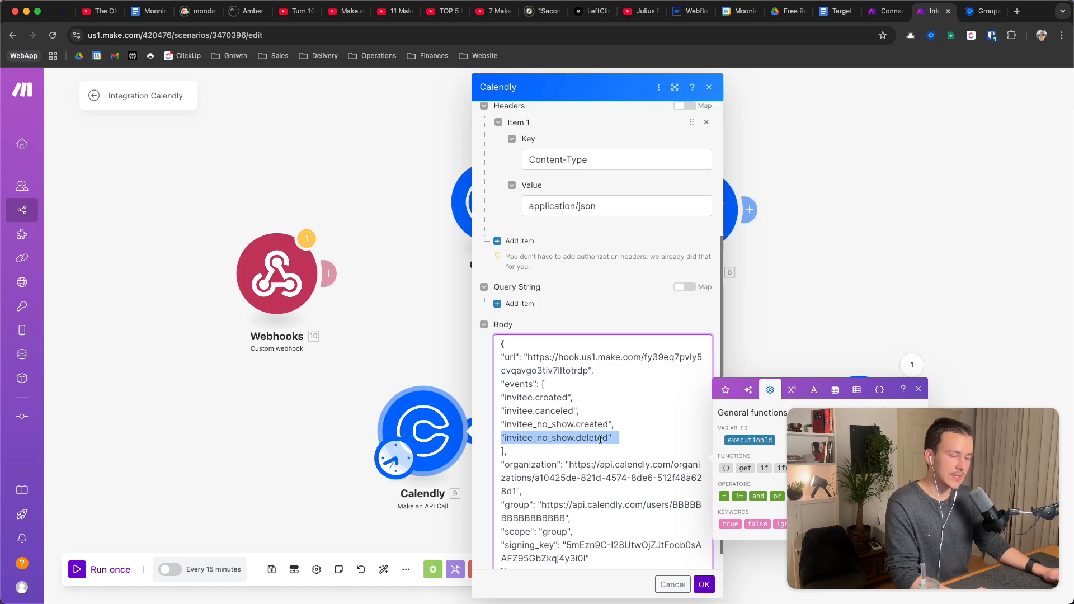
triple_click(601, 439)
double_click(605, 439)
click(609, 439)
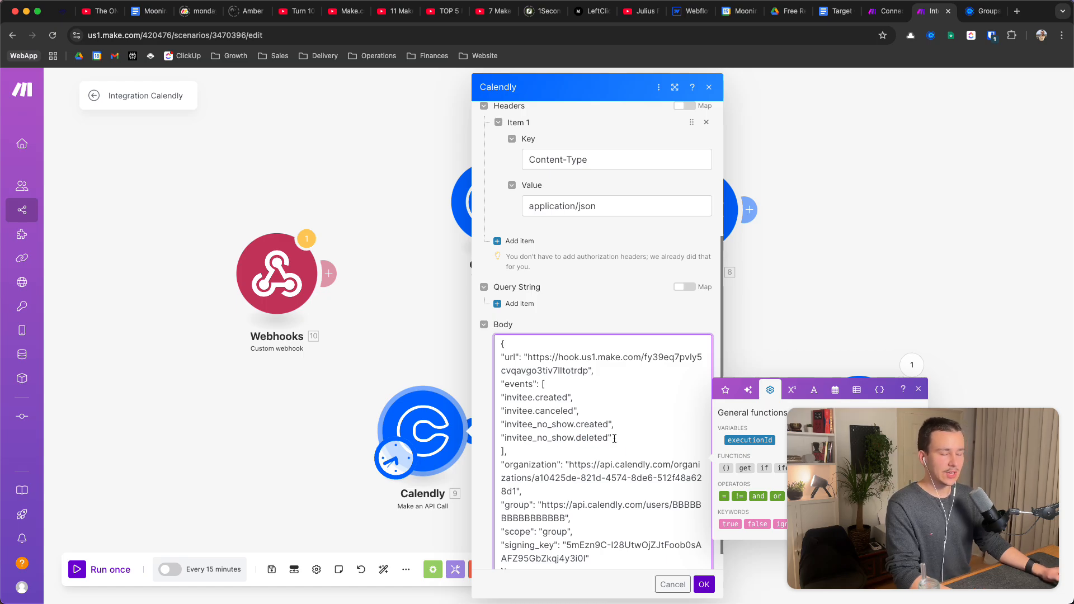
Highlight the organization and group lines of the request body
scroll(614, 439, down, 1)
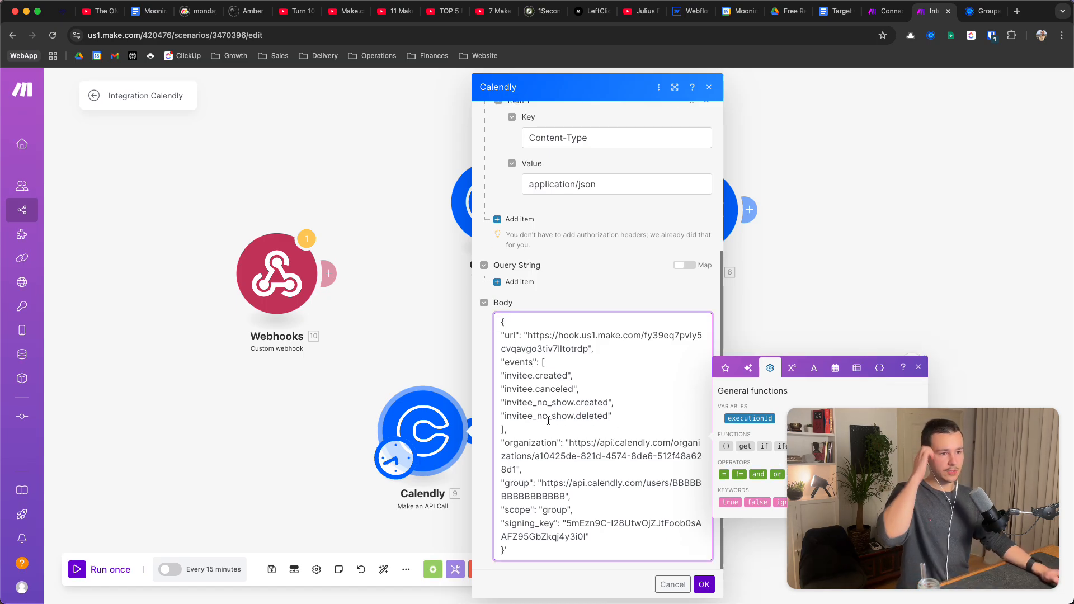
triple_click(584, 445)
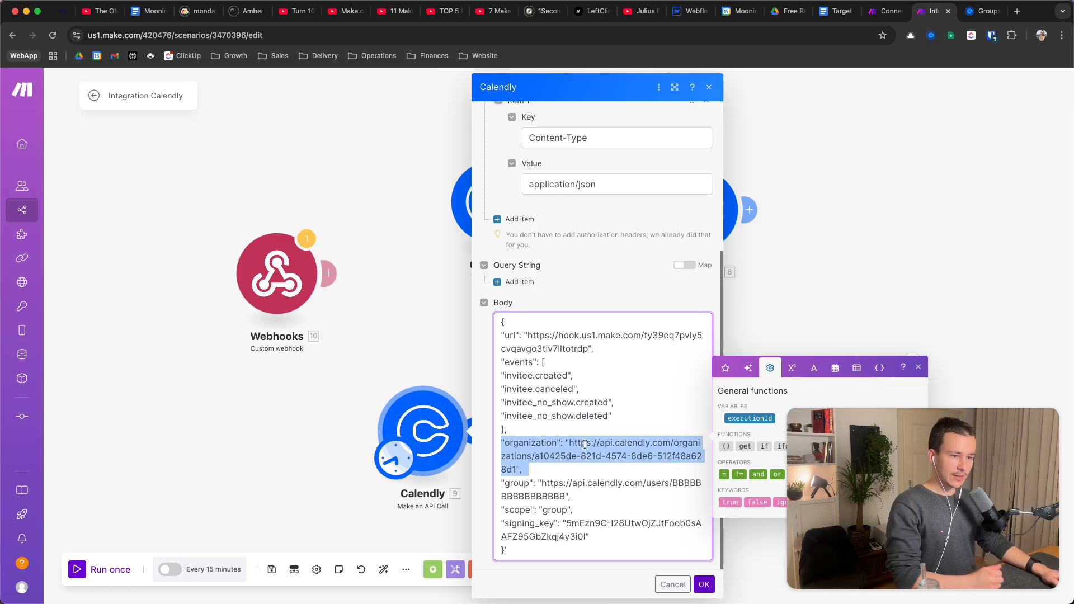
click(585, 445)
triple_click(560, 482)
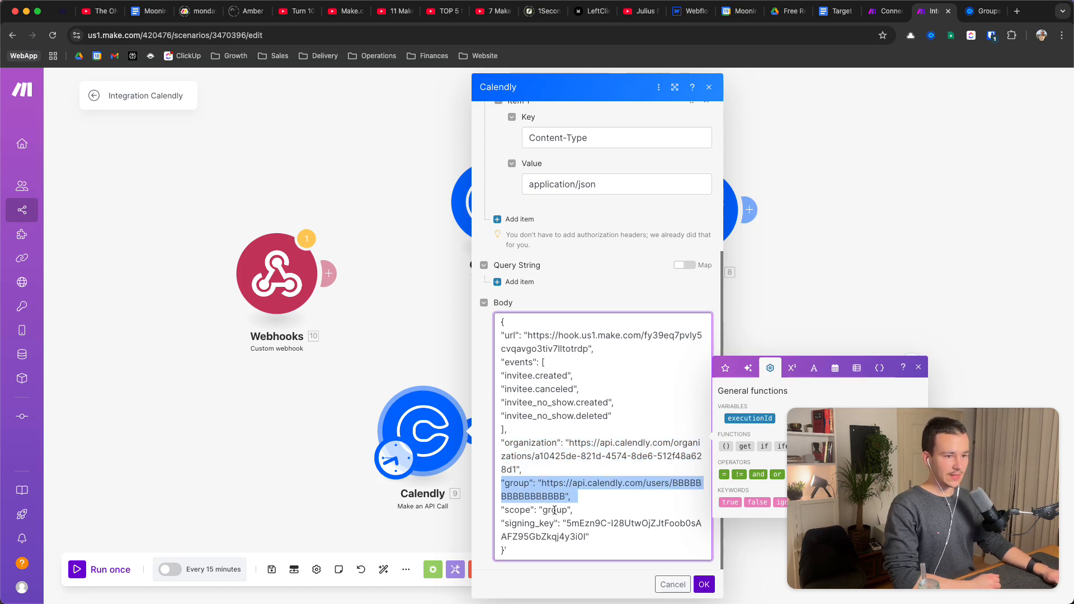
Save module 9's settings and nudge the Get Organization module into place
click(704, 584)
scroll(523, 446, right, 5)
scroll(523, 446, down, 3)
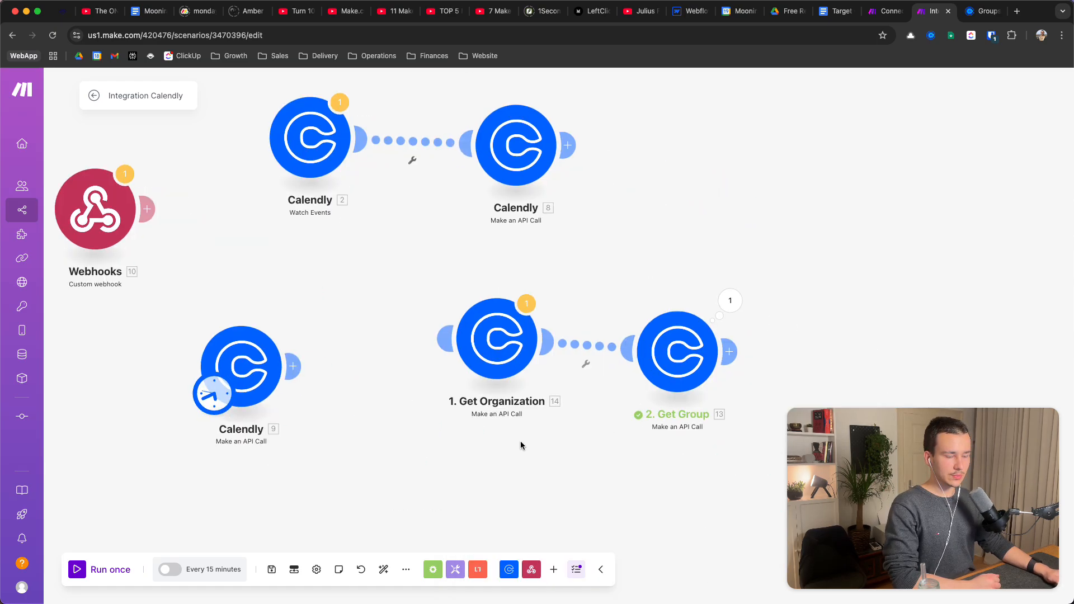
mouse_move(462, 308)
mouse_down()
mouse_move(448, 333)
mouse_move(459, 313)
mouse_up()
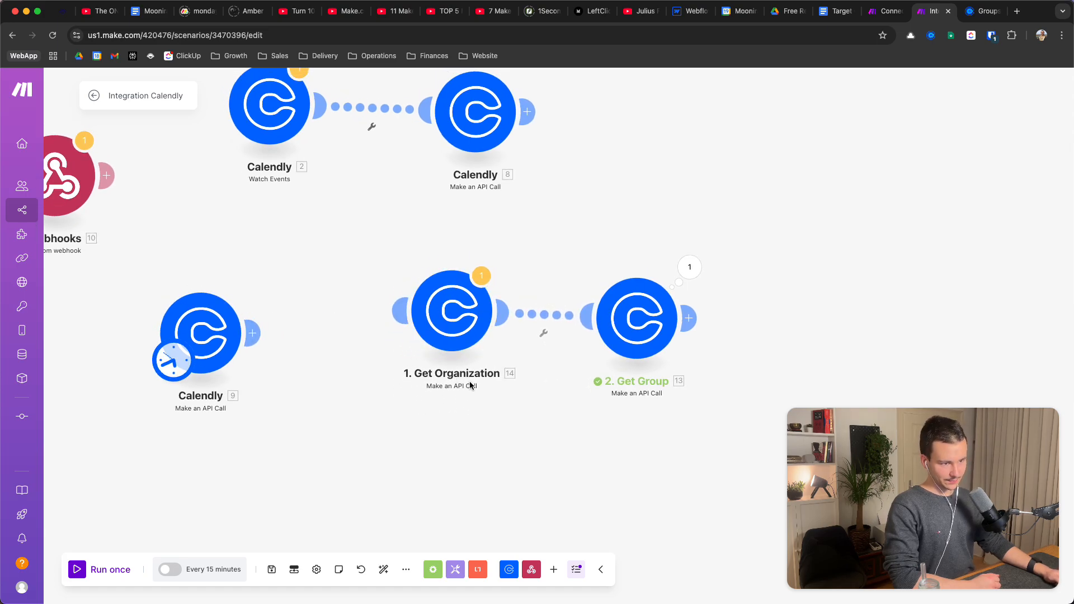
Make Get Organization the trigger, confirm its GET /users/me path, and save it
click(446, 323)
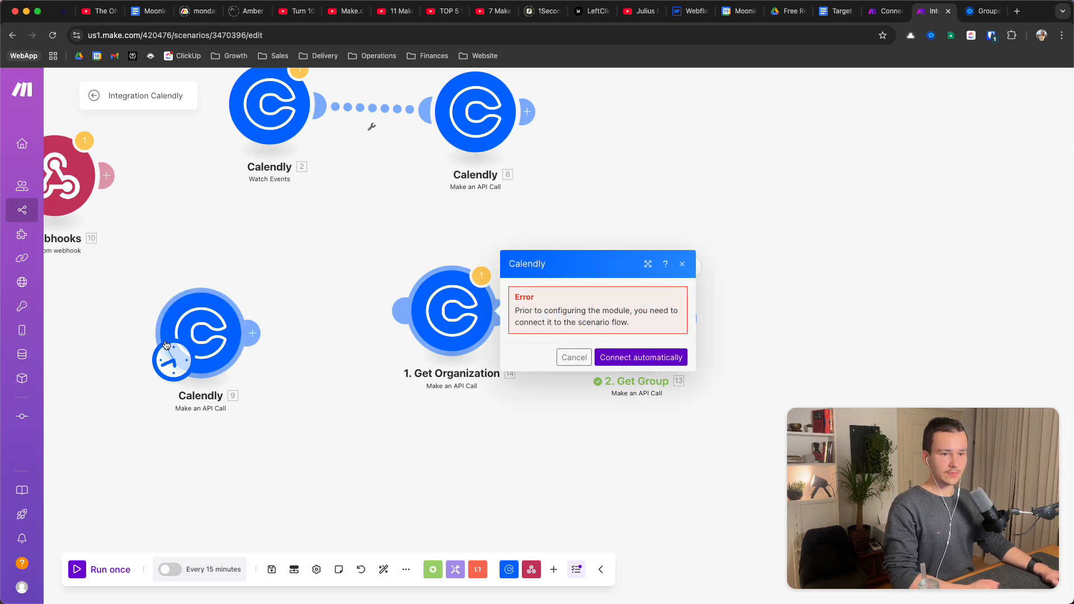
drag(171, 360, 413, 333)
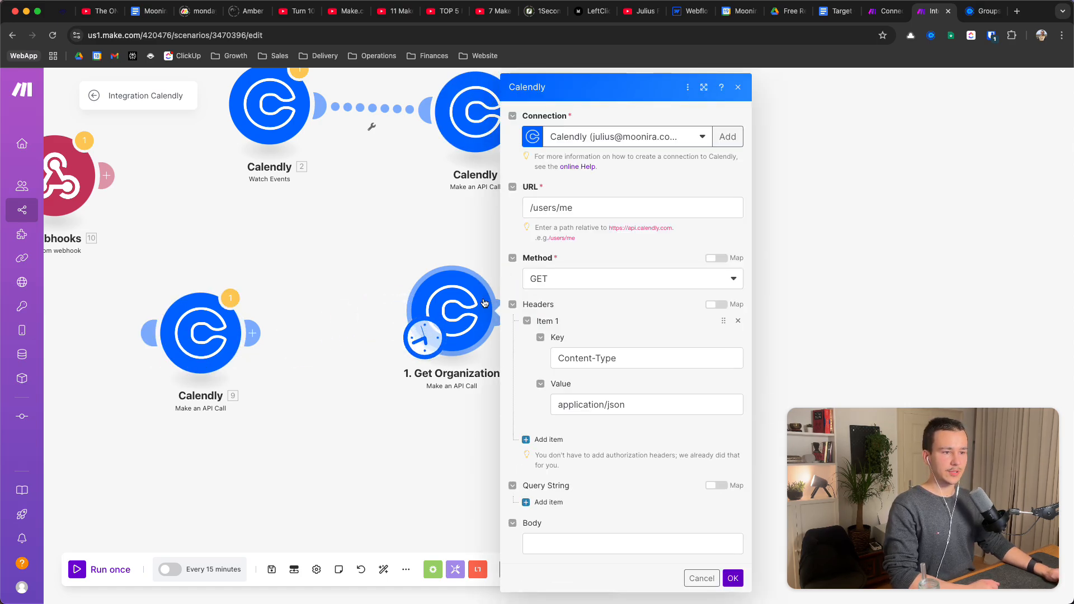
click(591, 208)
key(super+a)
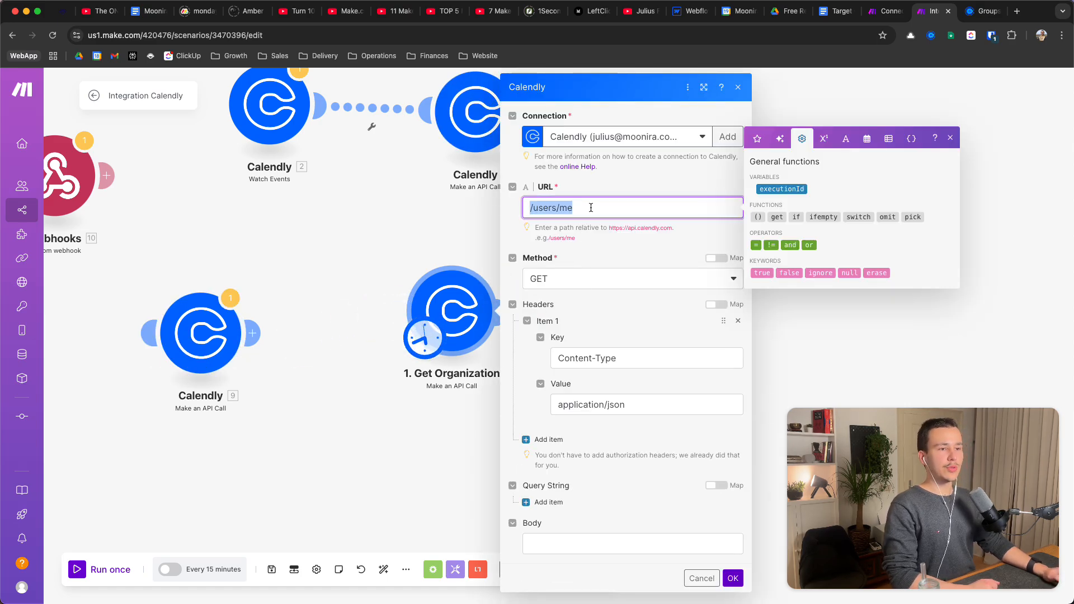
key(Right)
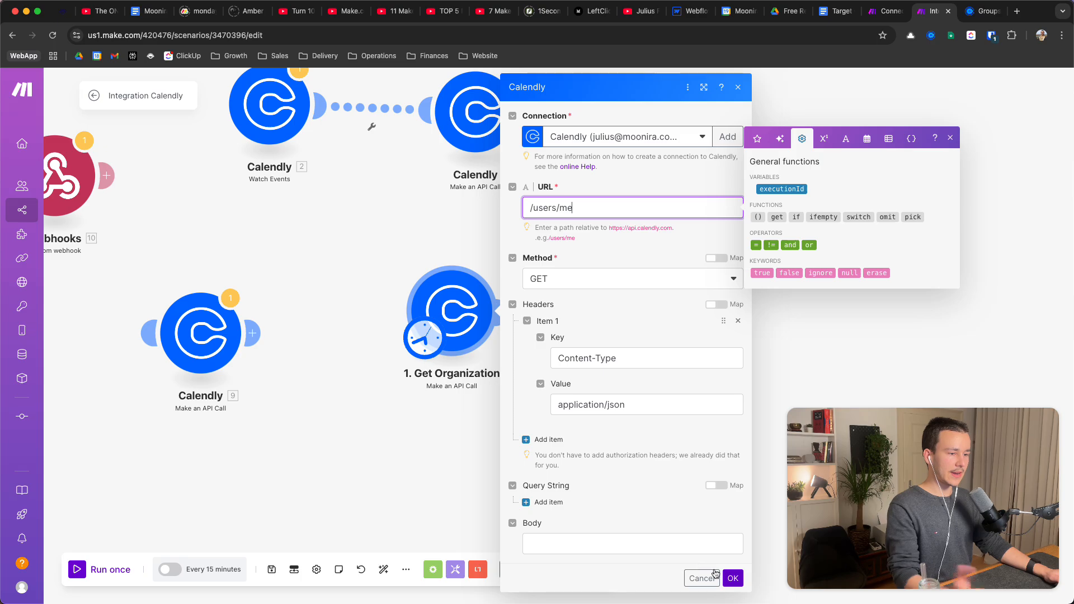
click(733, 578)
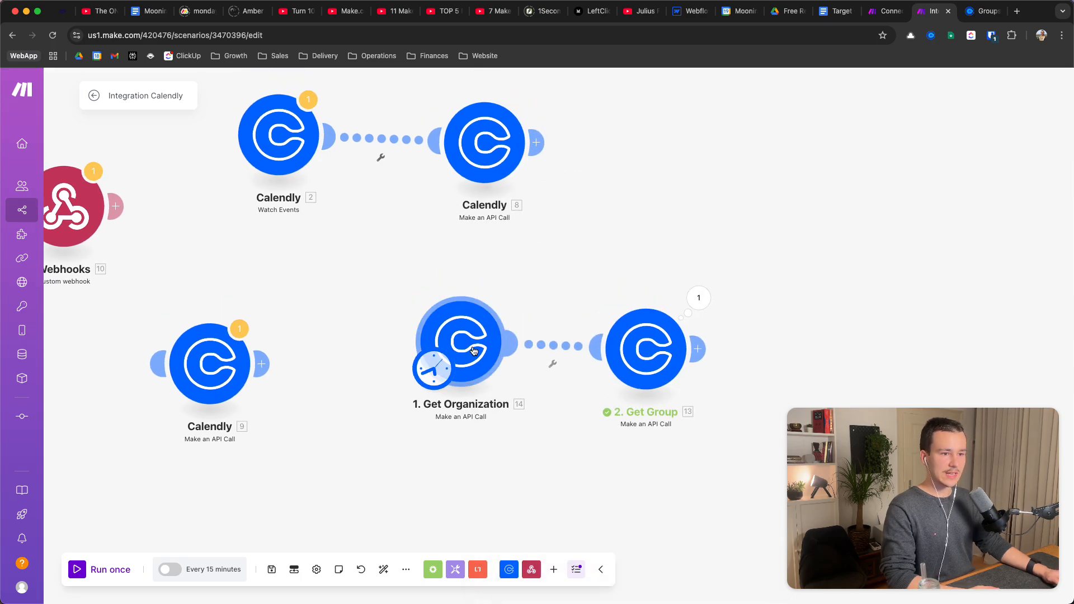
Run only the Get Organization module and expand the Body and Headers of its output
right_click(473, 350)
click(506, 372)
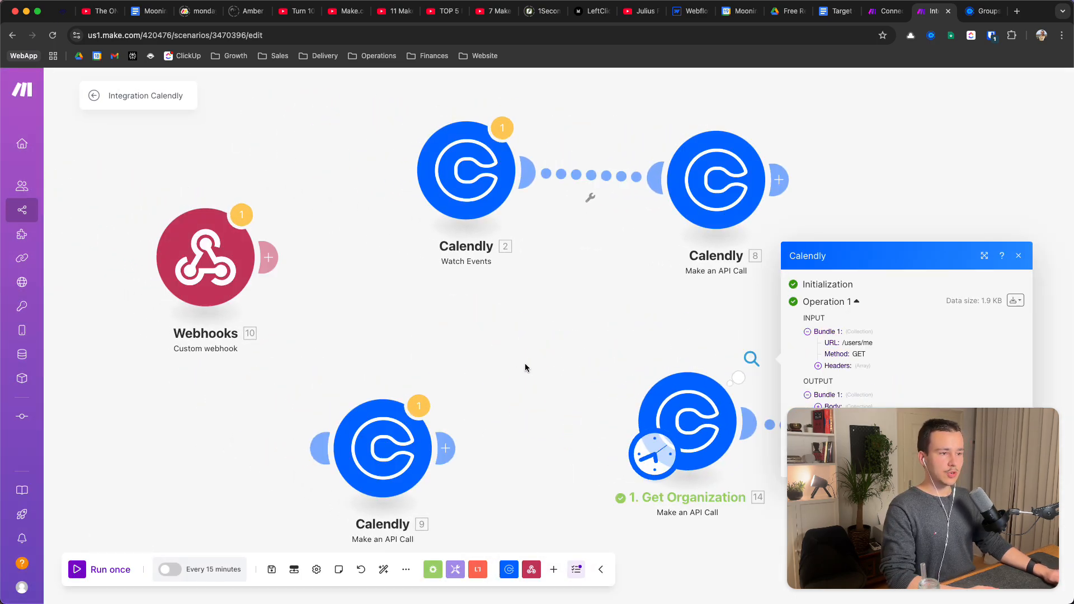
drag(525, 367, 373, 239)
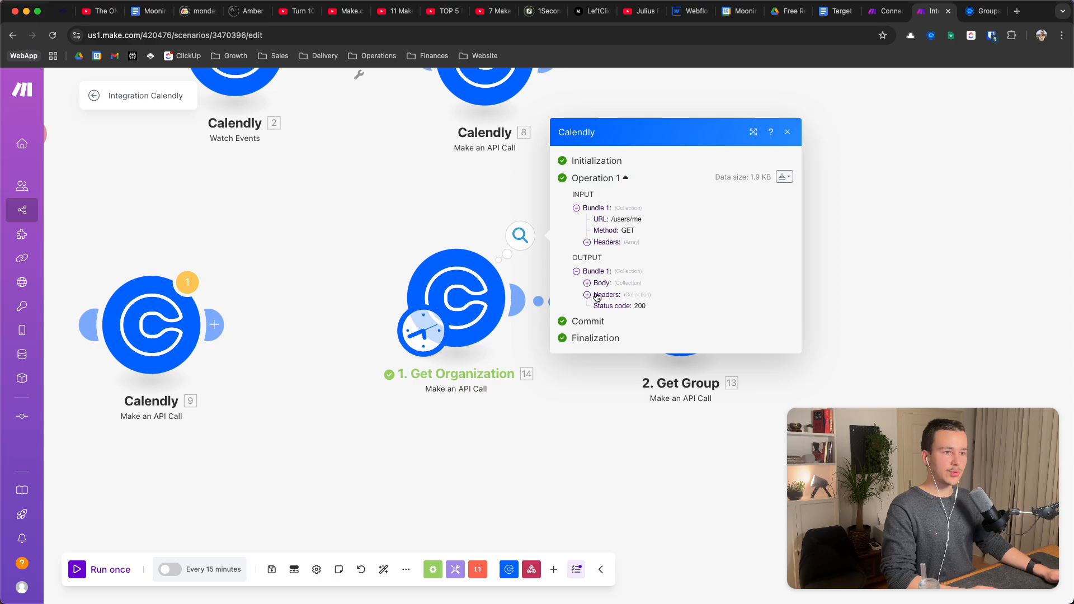
click(588, 280)
click(604, 298)
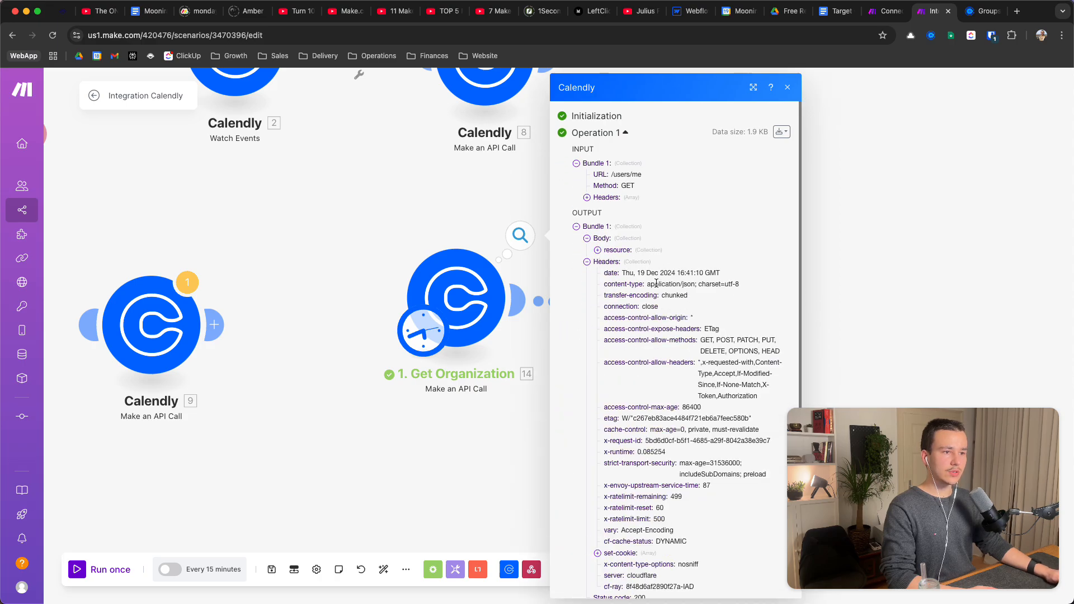
scroll(652, 313, down, 2)
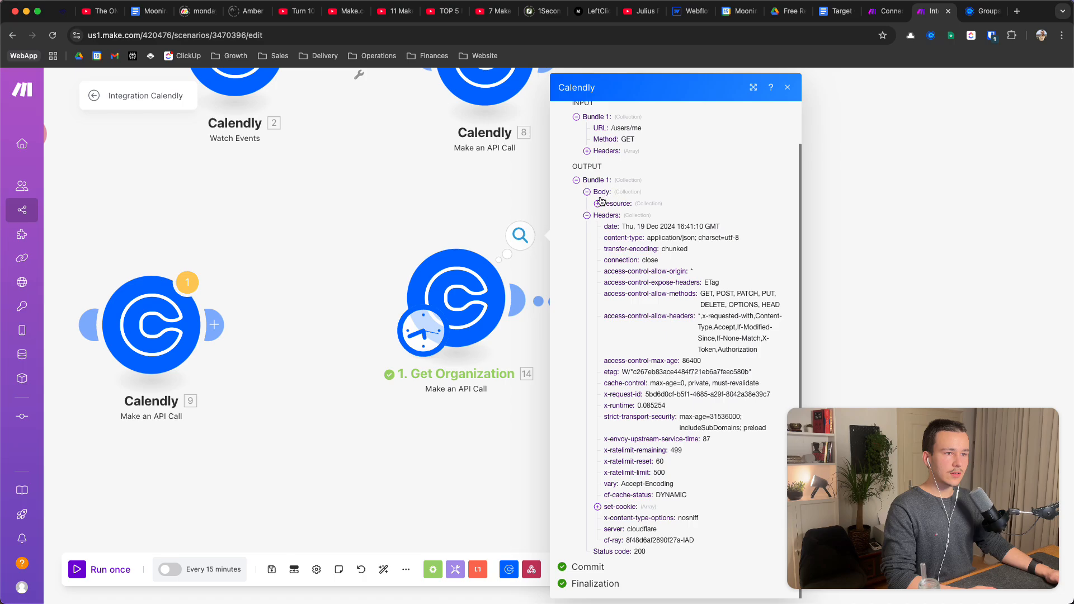
click(587, 216)
Expand the returned resource, select the user uri value, then close the output
click(598, 289)
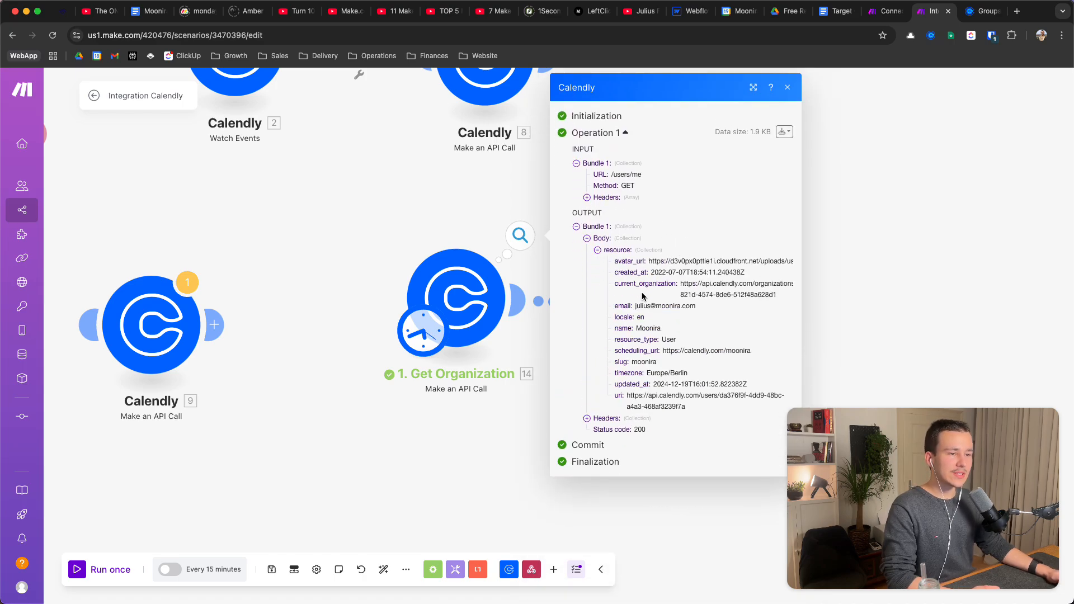
triple_click(644, 395)
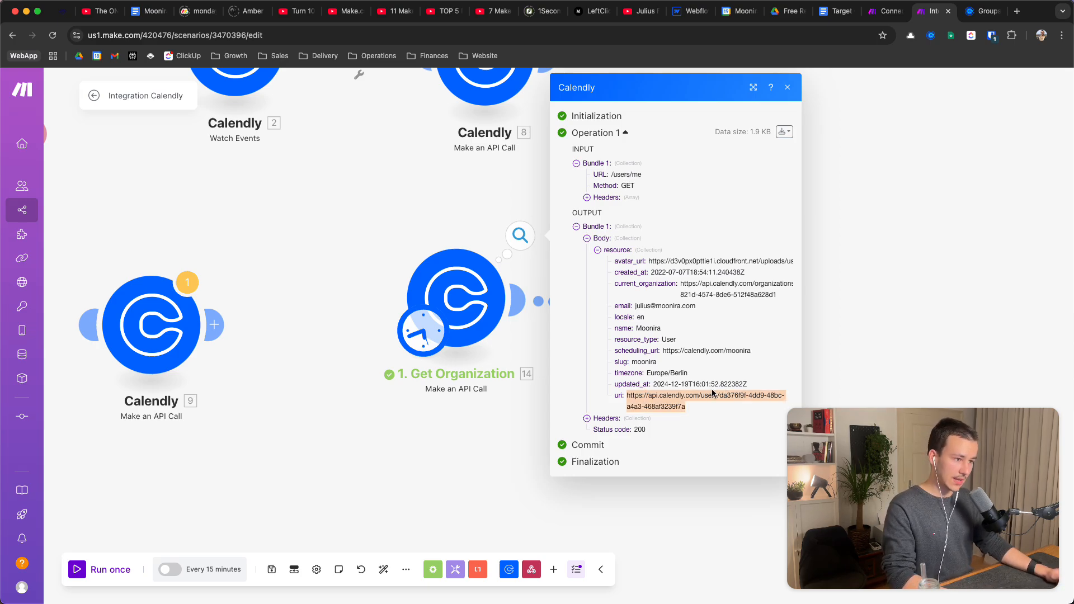
click(428, 397)
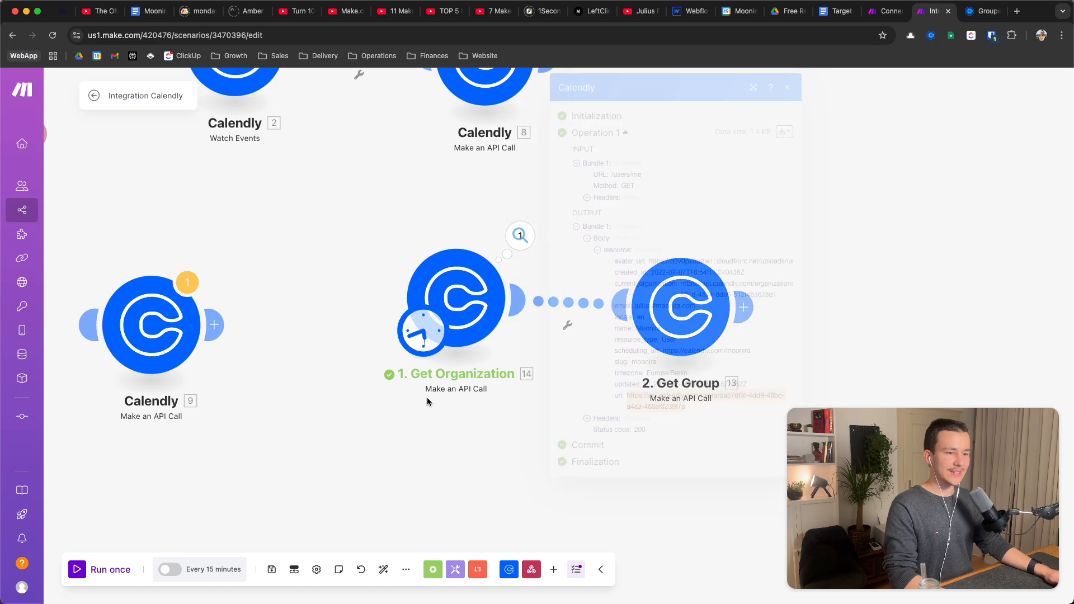
scroll(434, 410, right, 3)
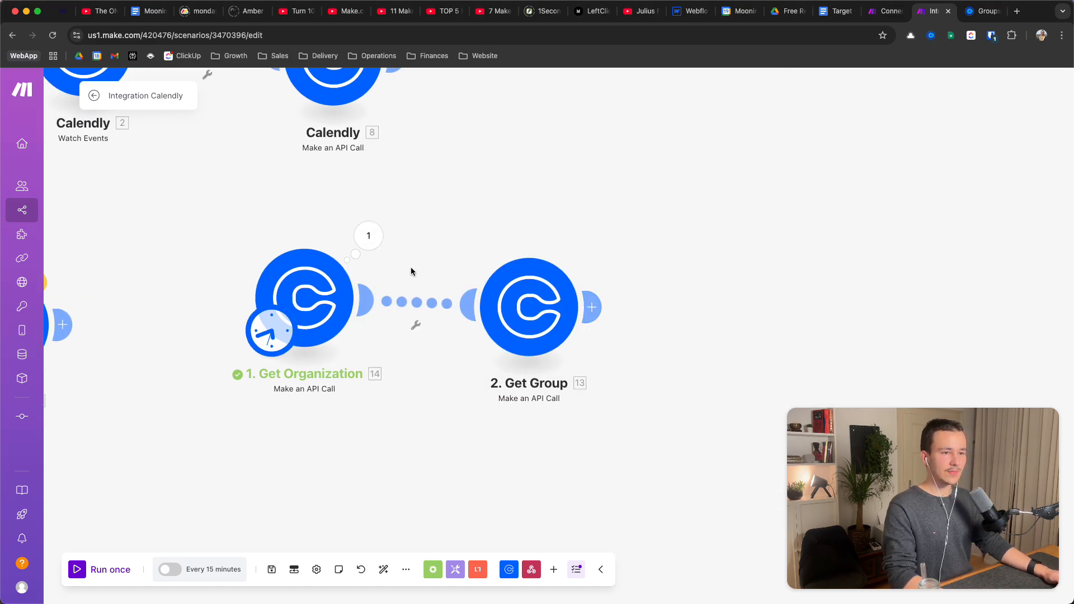
scroll(639, 292, down, 2)
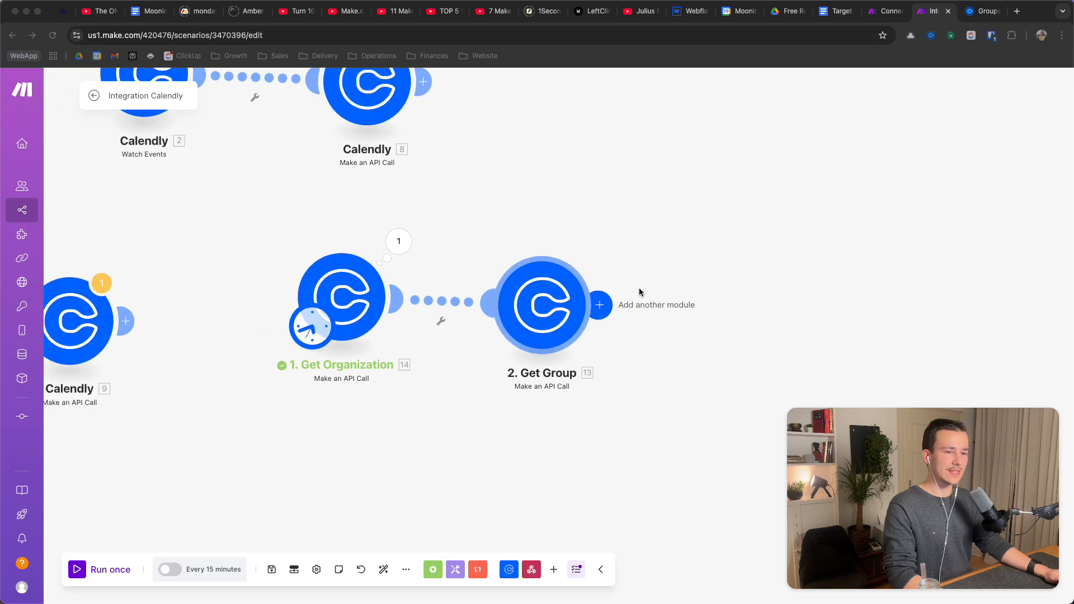
scroll(708, 202, down, 2)
scroll(687, 268, left, 3)
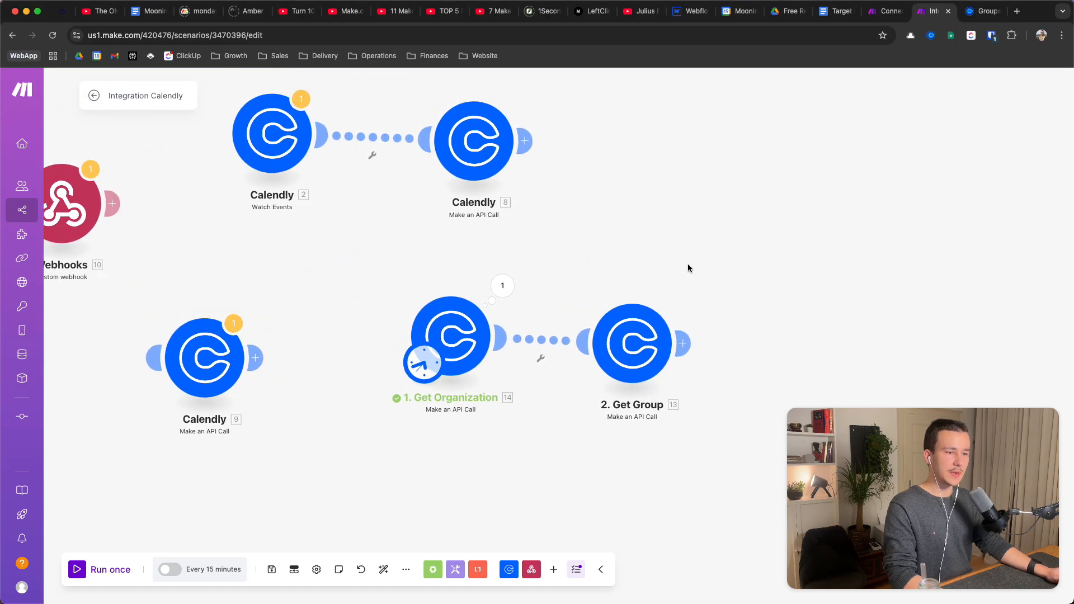
Review Get Group's /groups path and its organization query key and value
click(632, 344)
drag(904, 408, 132, 434)
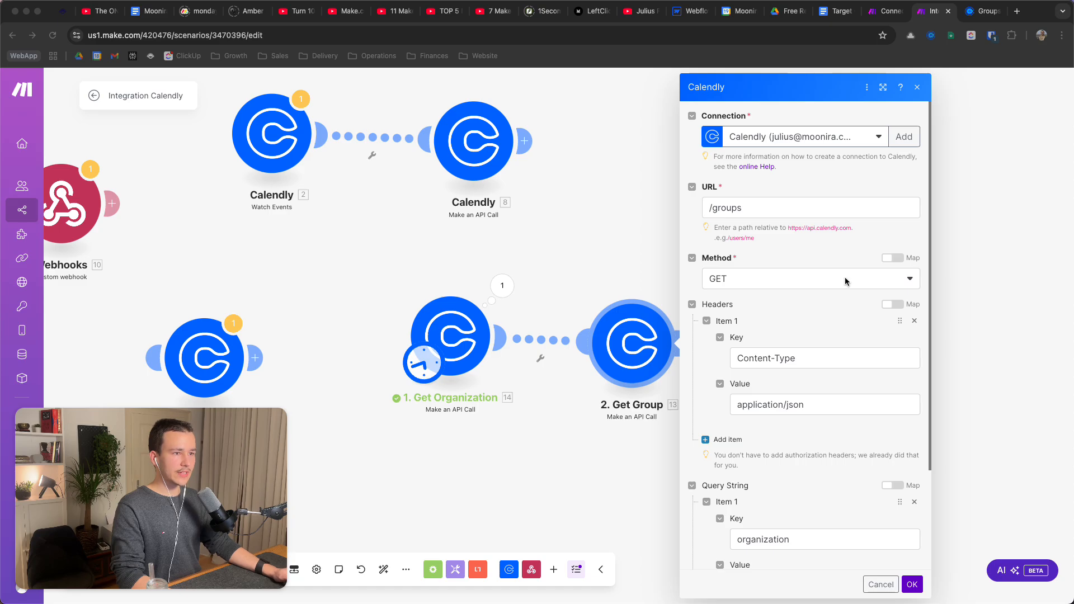
click(757, 206)
click(801, 185)
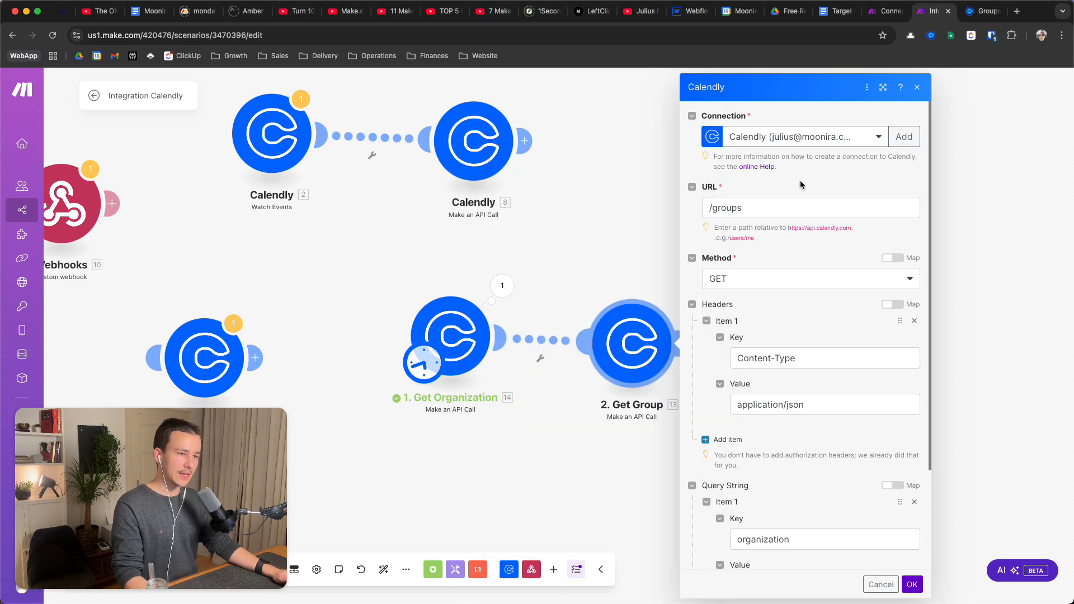
triple_click(770, 210)
click(781, 179)
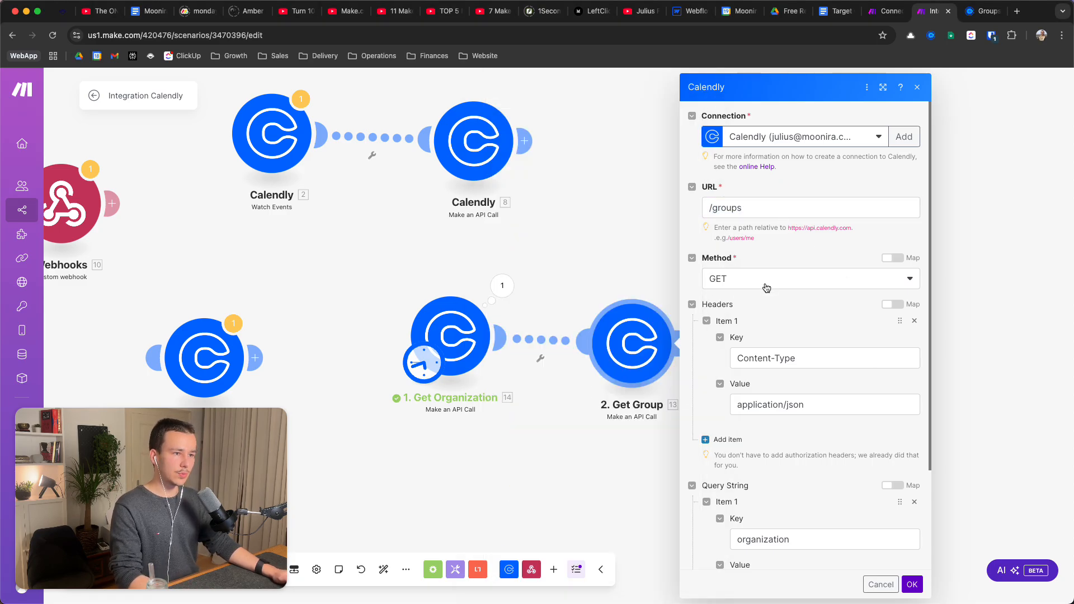
scroll(783, 280, down, 5)
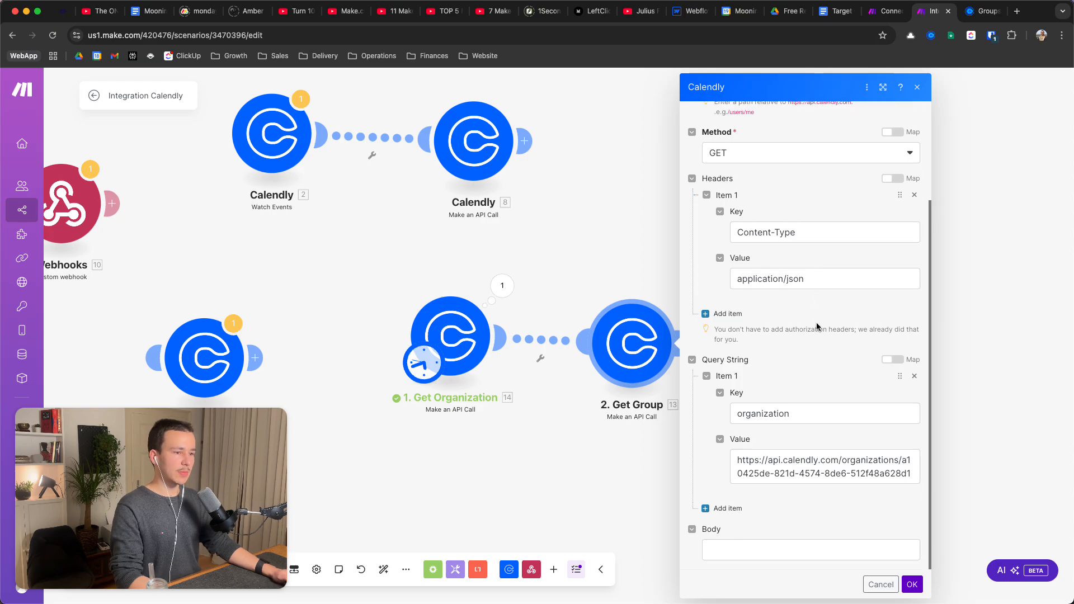
click(769, 415)
double_click(768, 415)
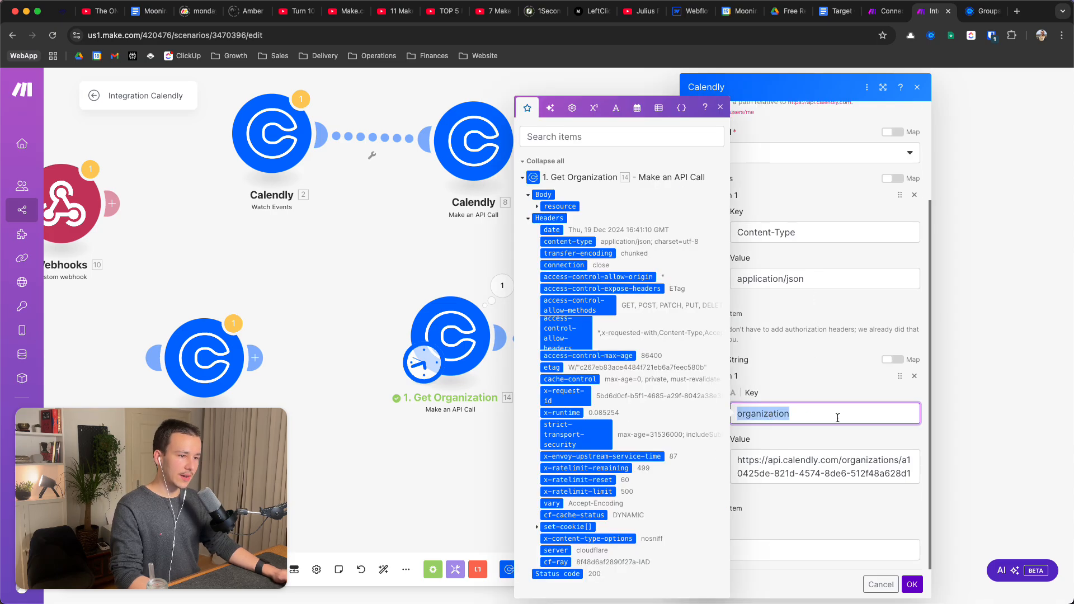
click(811, 381)
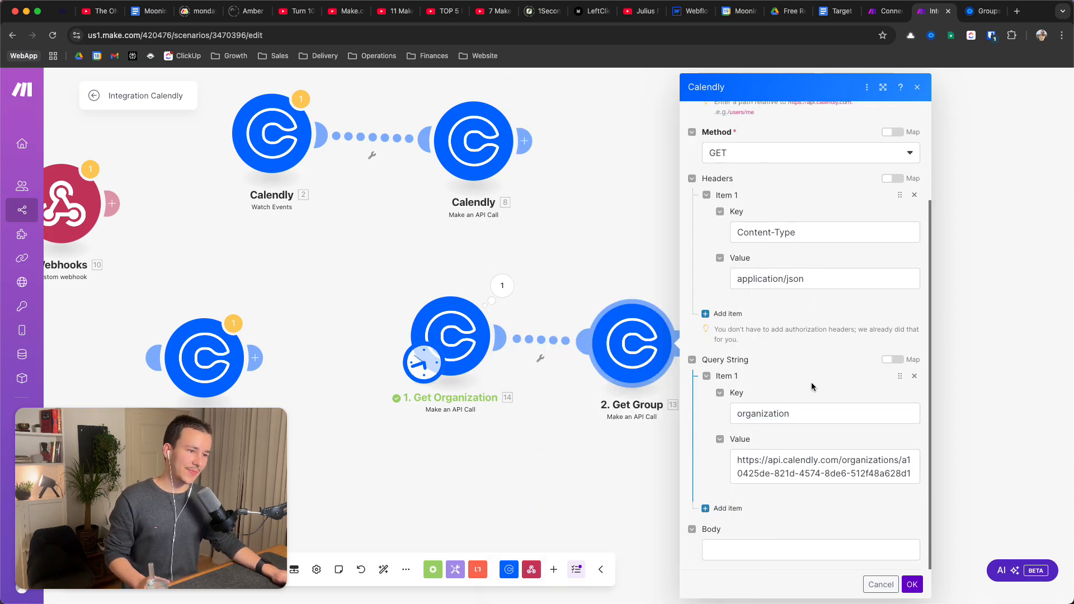
double_click(764, 416)
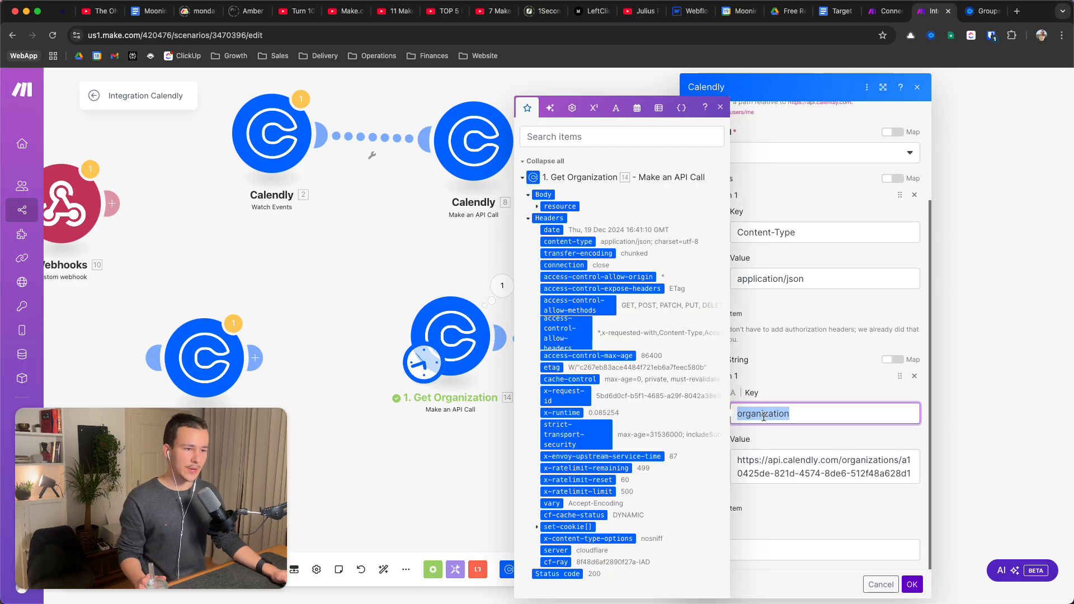
triple_click(806, 473)
key(ctrl+c)
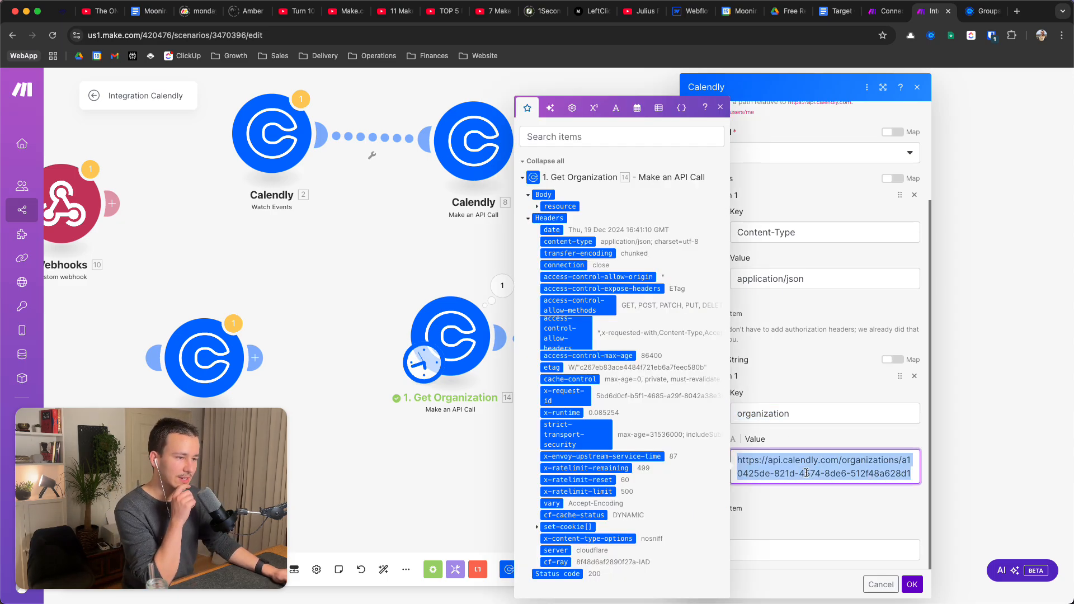
click(861, 435)
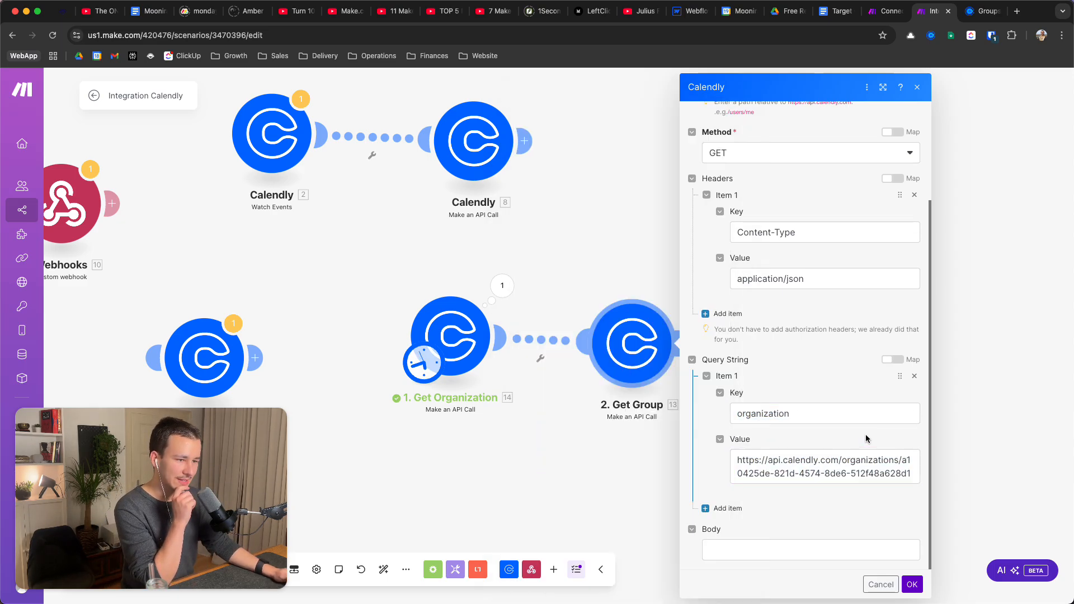
Copy the current_organization URL from the Get Organization run output
click(502, 284)
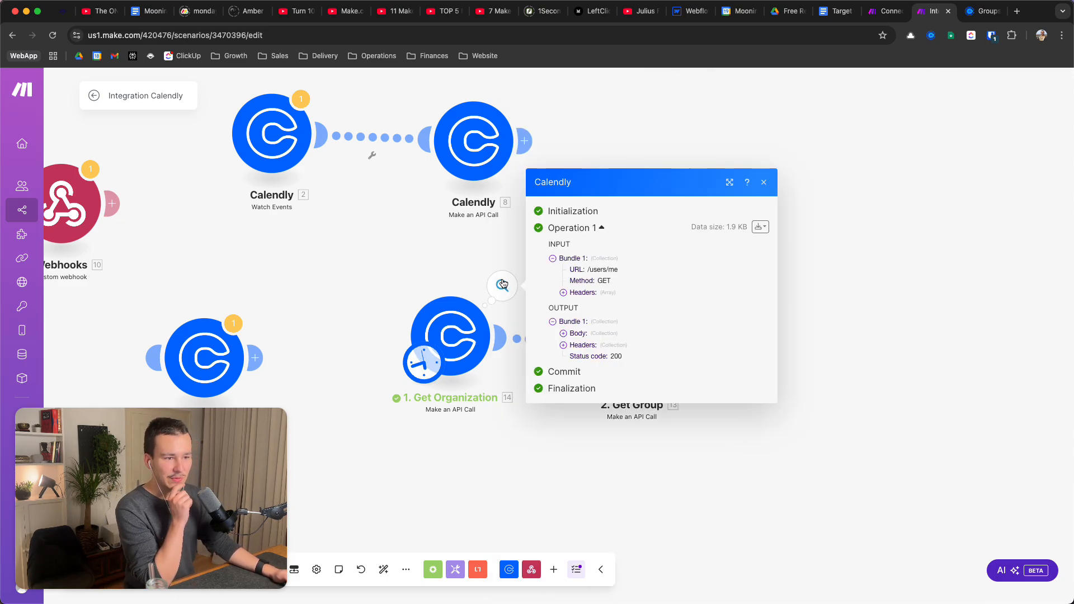
click(564, 334)
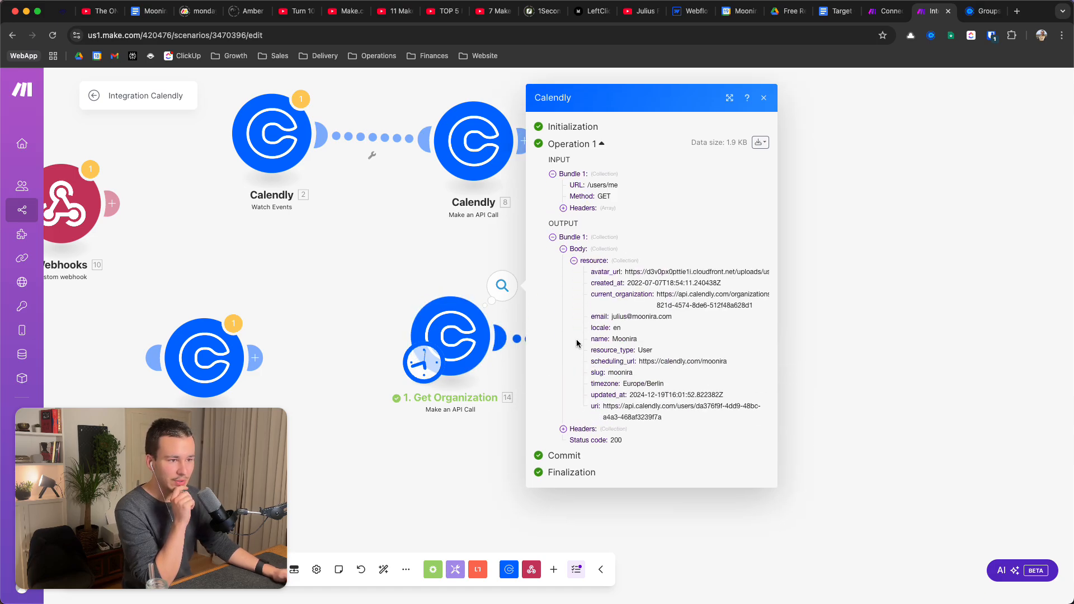
triple_click(648, 410)
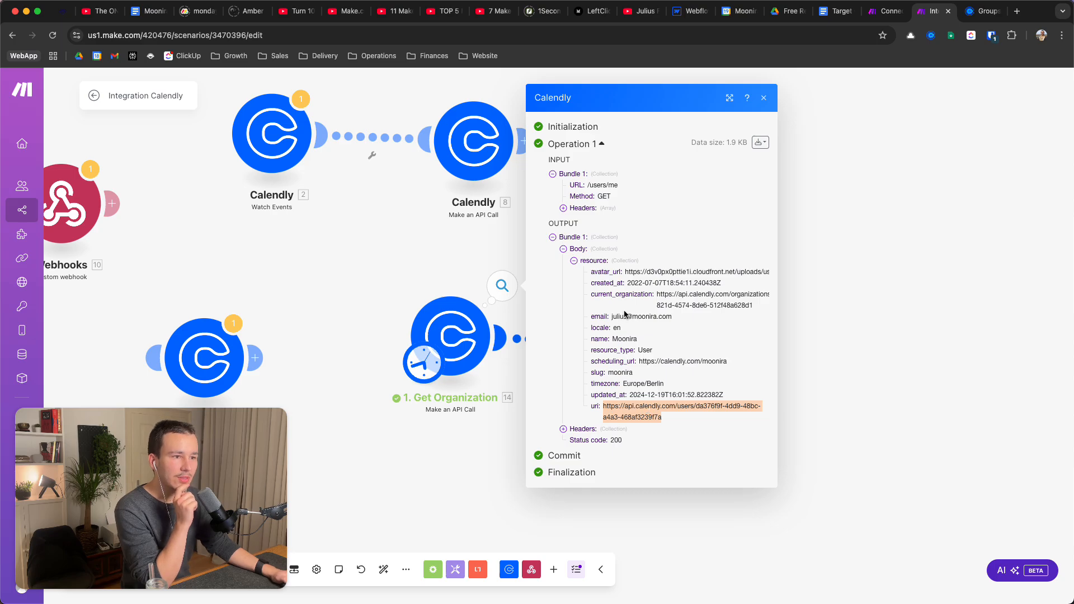
double_click(610, 296)
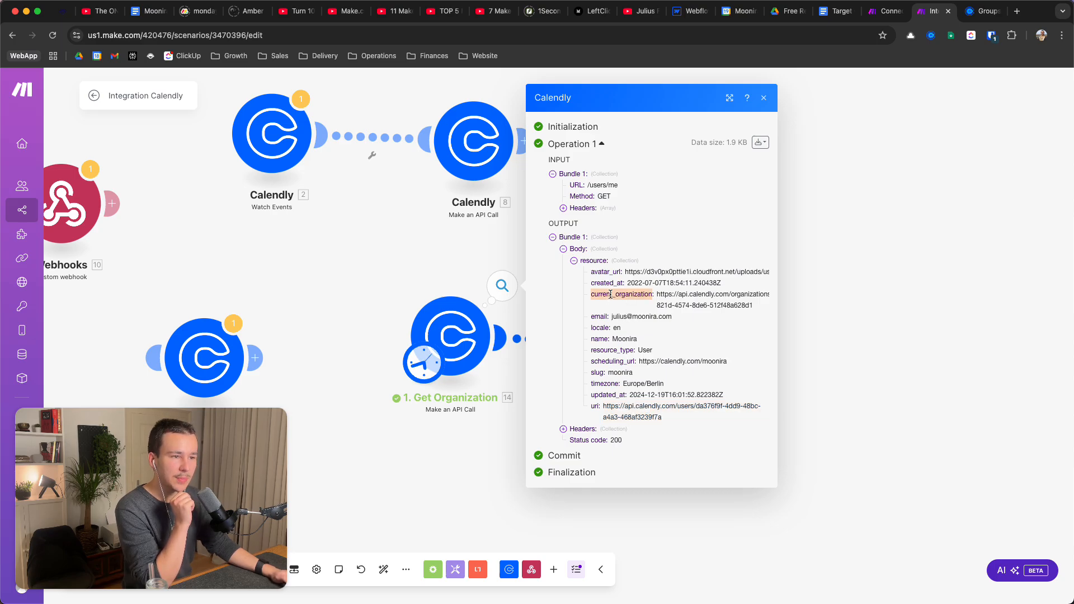
triple_click(696, 297)
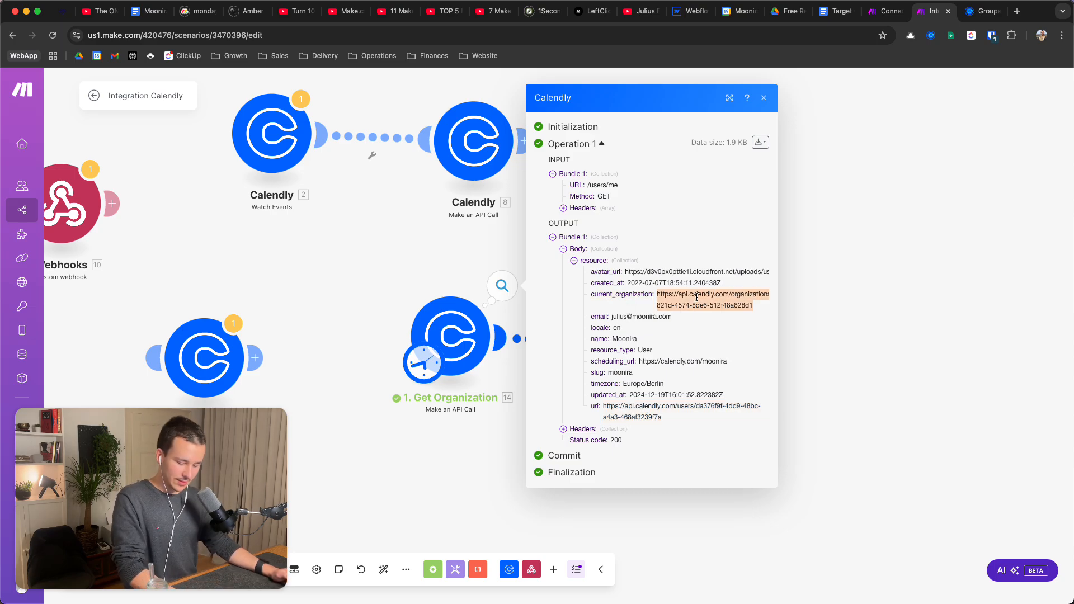
click(823, 319)
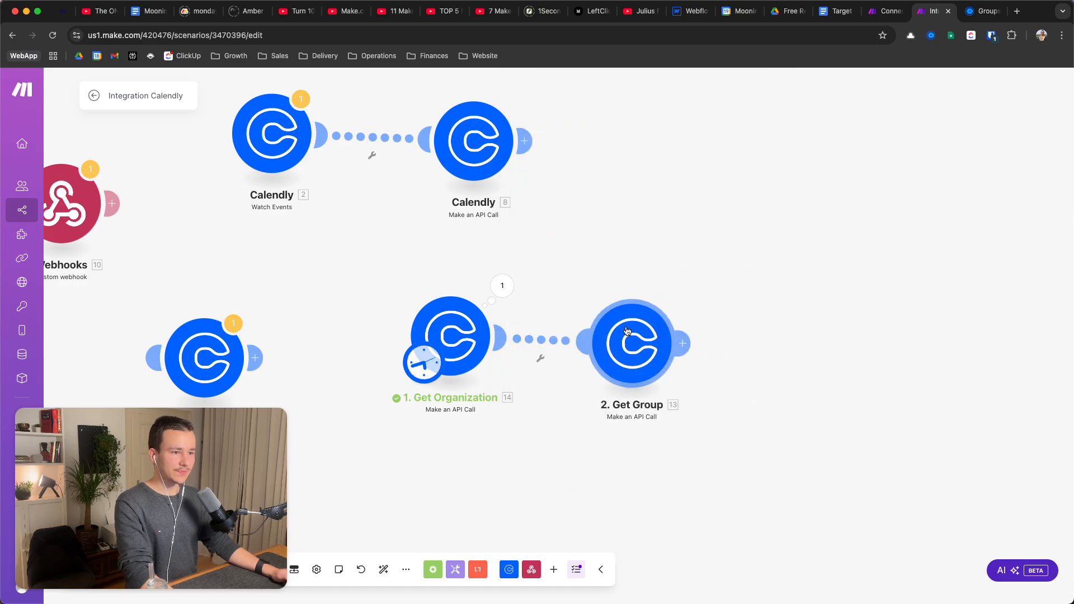
Paste the current_organization URL as the organization query value and save Get Group
click(633, 345)
scroll(791, 405, down, 3)
click(789, 464)
key(ctrl+v)
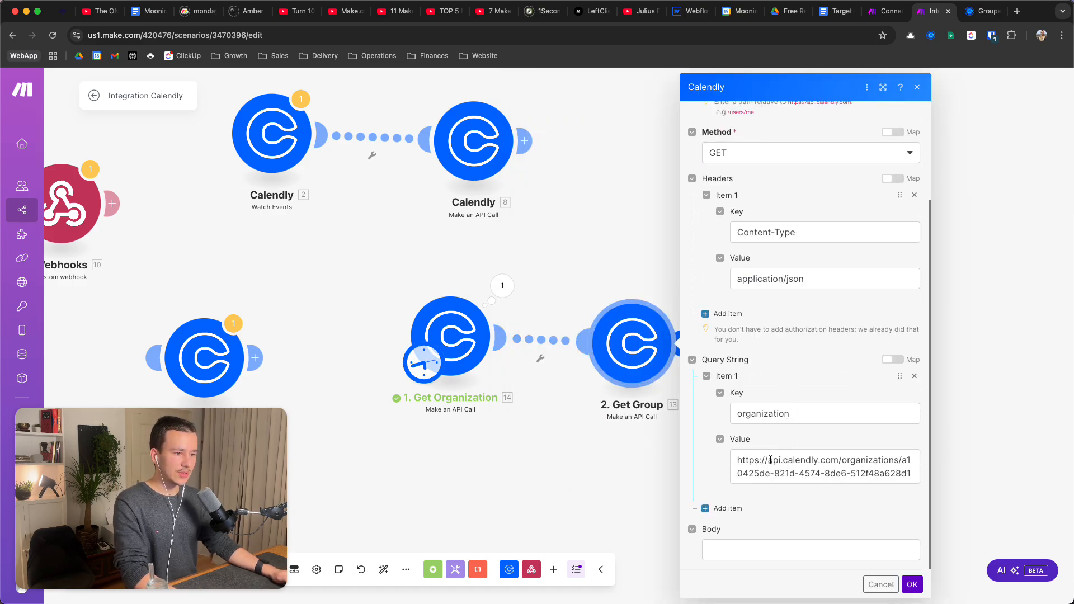
click(838, 444)
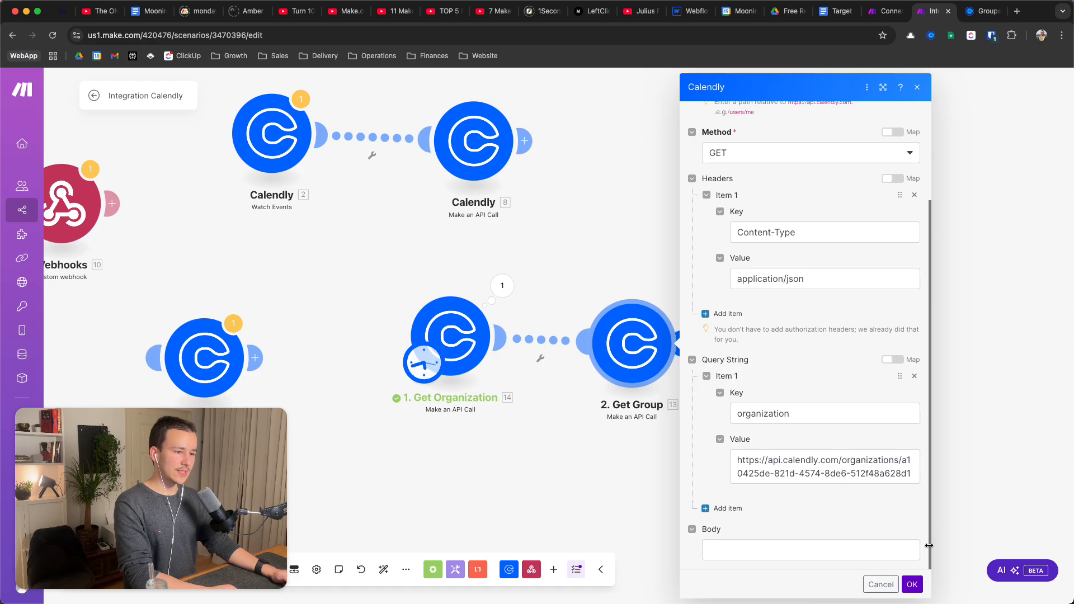
click(912, 585)
Run only Get Group and expand its output body to show the 'Test' group and uri
right_click(641, 345)
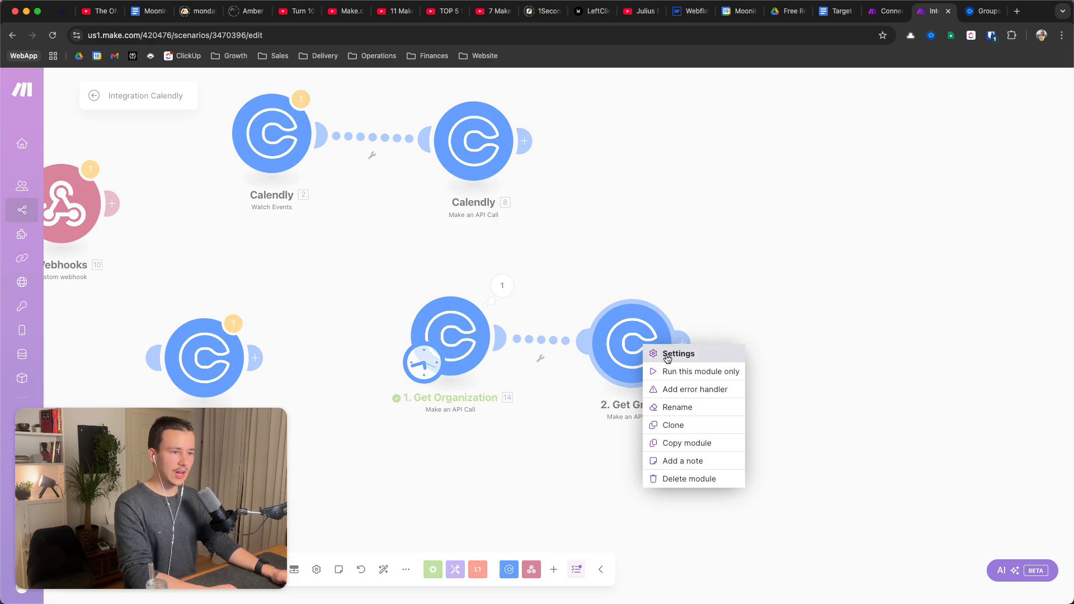
click(678, 368)
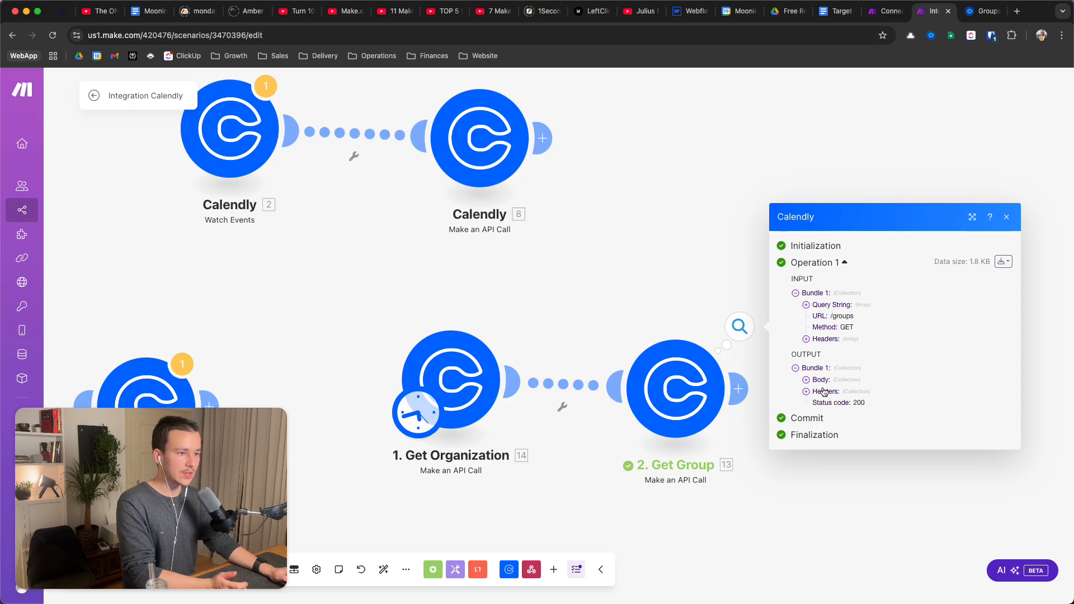
click(806, 380)
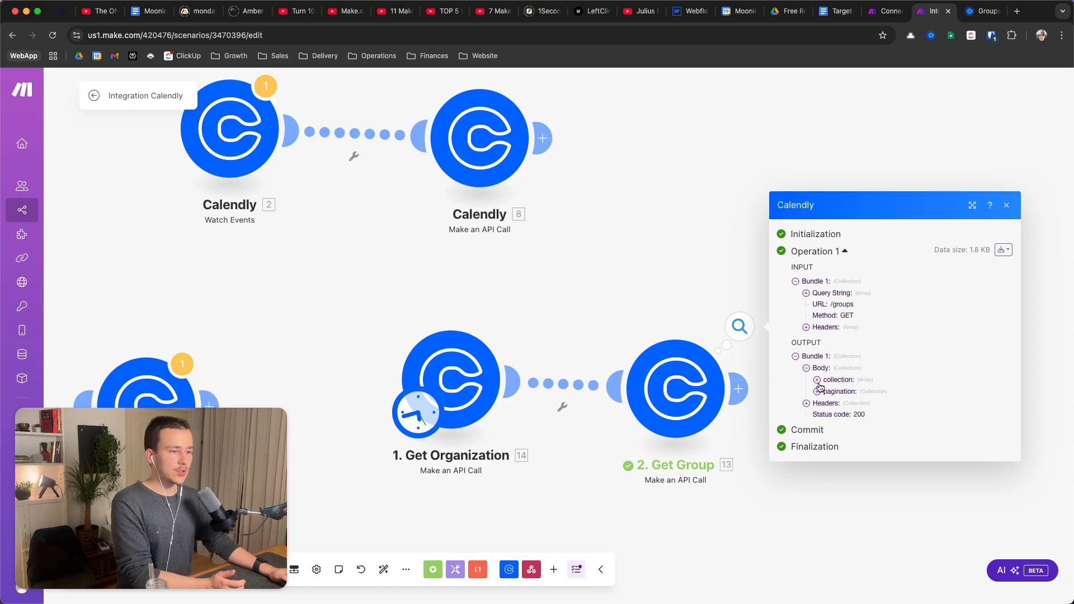
click(818, 392)
click(816, 351)
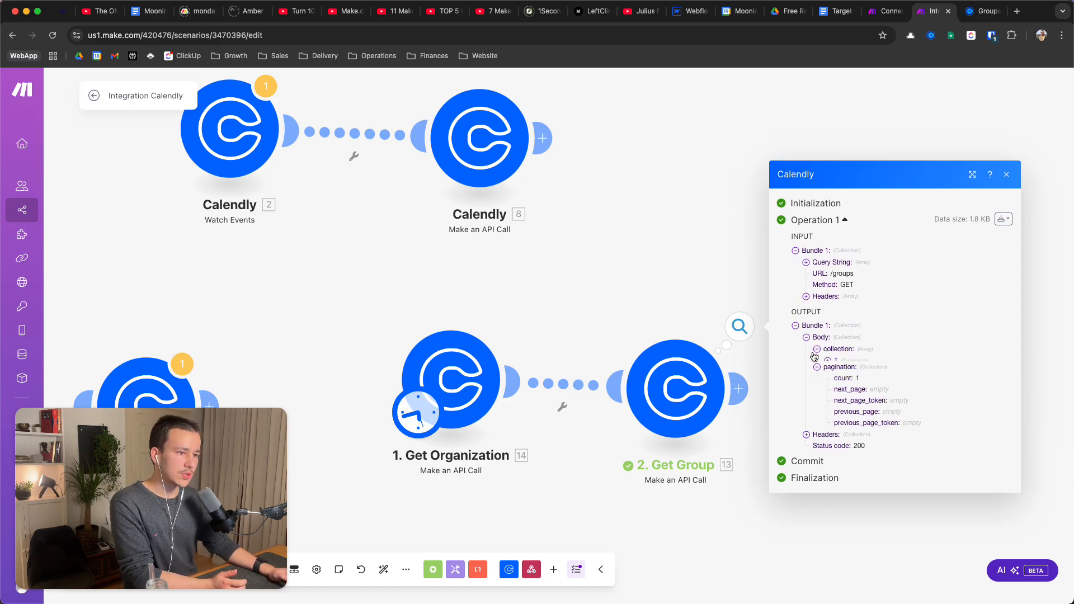
click(828, 359)
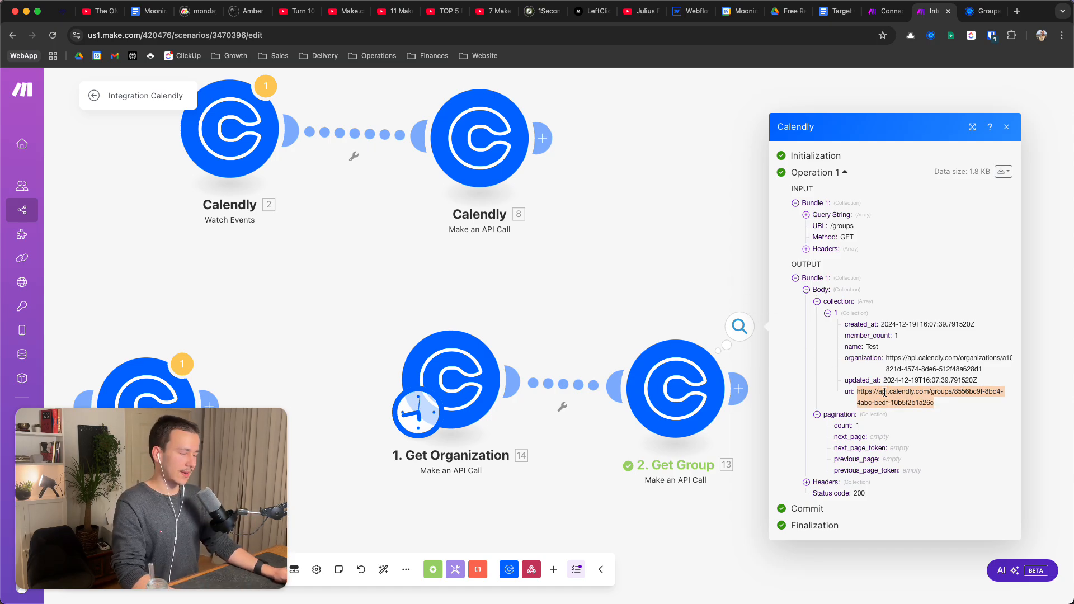
click(673, 302)
In Calendly module 9's request body, paste the copied Test group URL over the placeholder group
drag(597, 302, 972, 274)
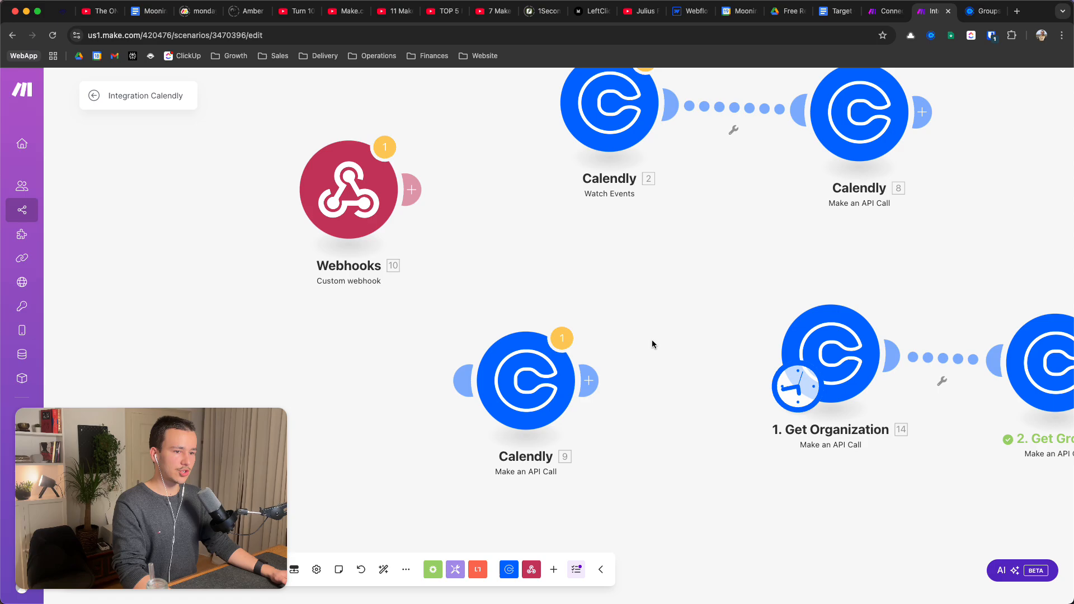
click(524, 372)
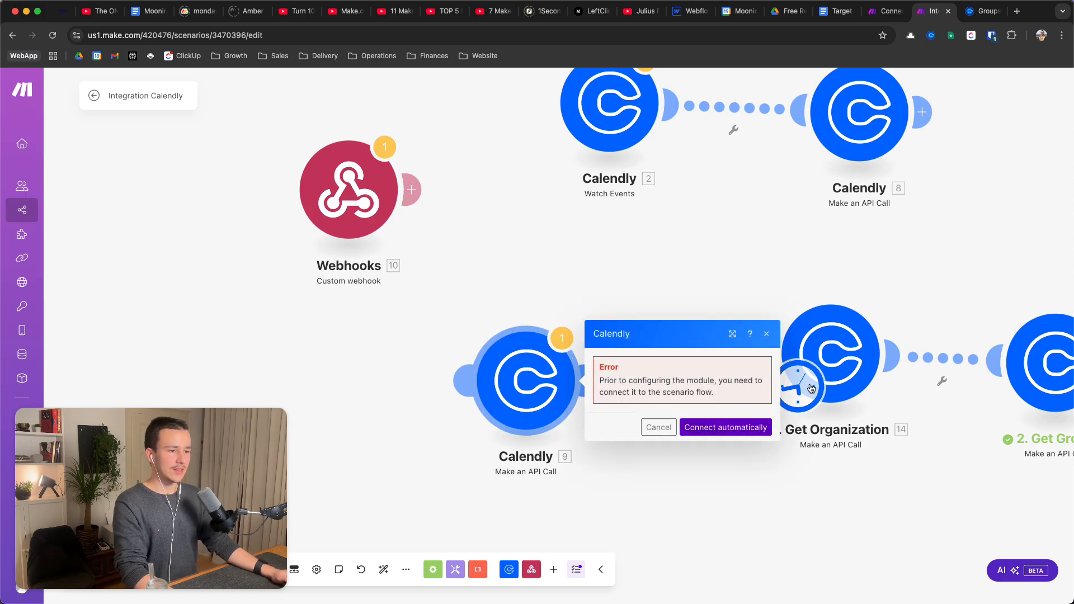
drag(478, 393, 476, 393)
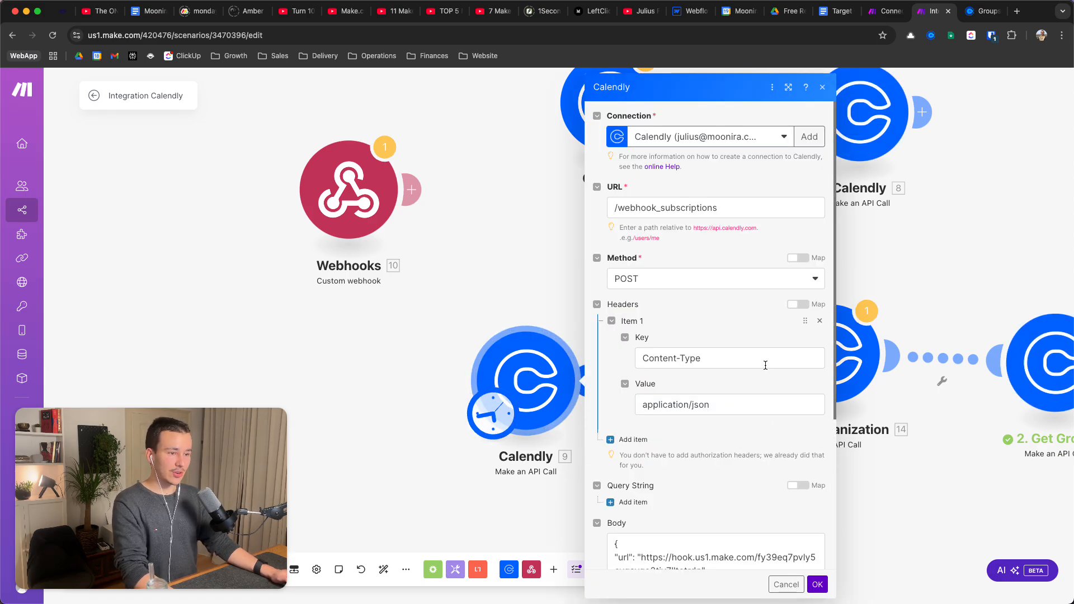
scroll(785, 375, down, 1)
scroll(785, 375, down, 5)
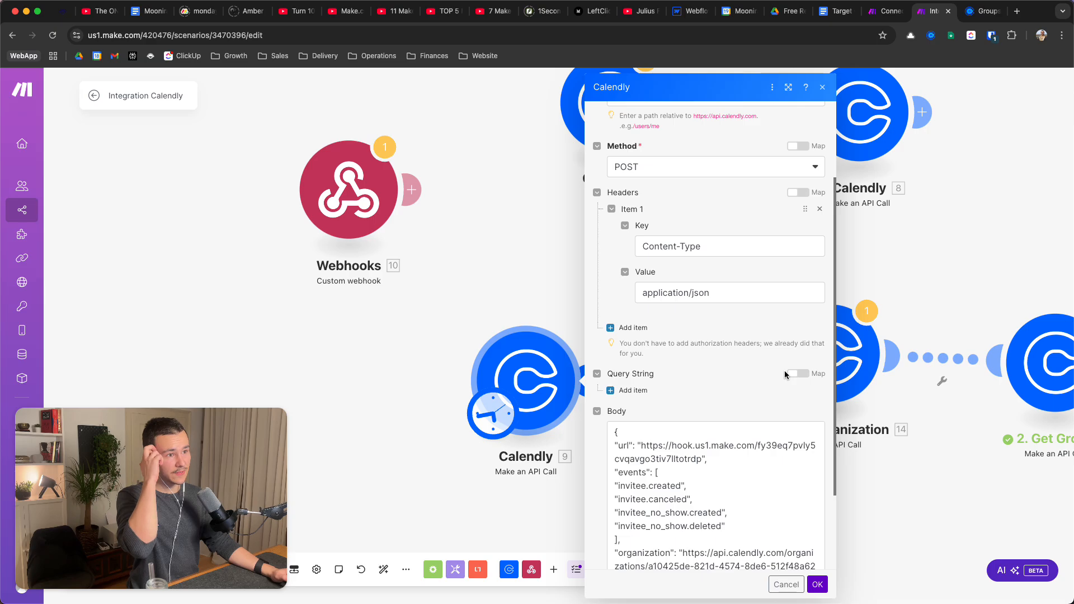
click(685, 442)
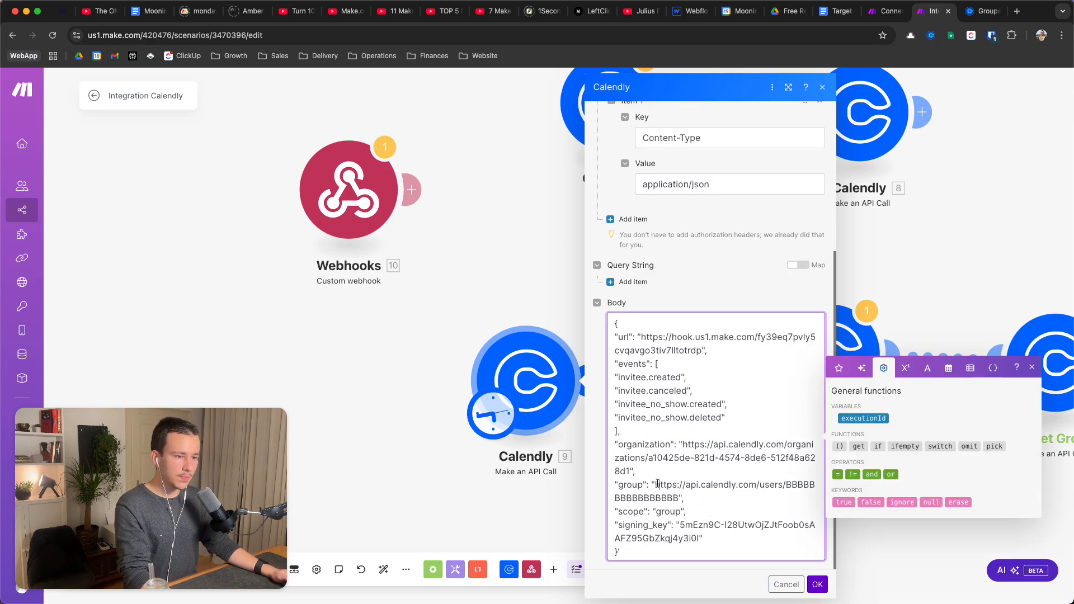
drag(656, 484, 680, 498)
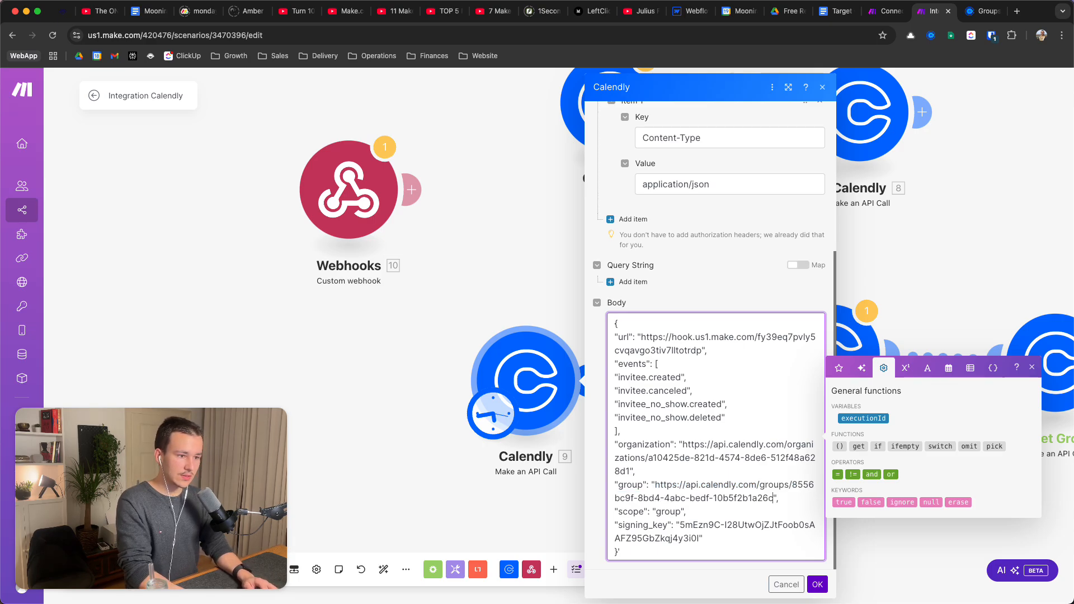
text(https://api.calendly.com/groups/8556bc9f-8bd4-4abc-bedf-10b5f2b1a26c)
click(818, 584)
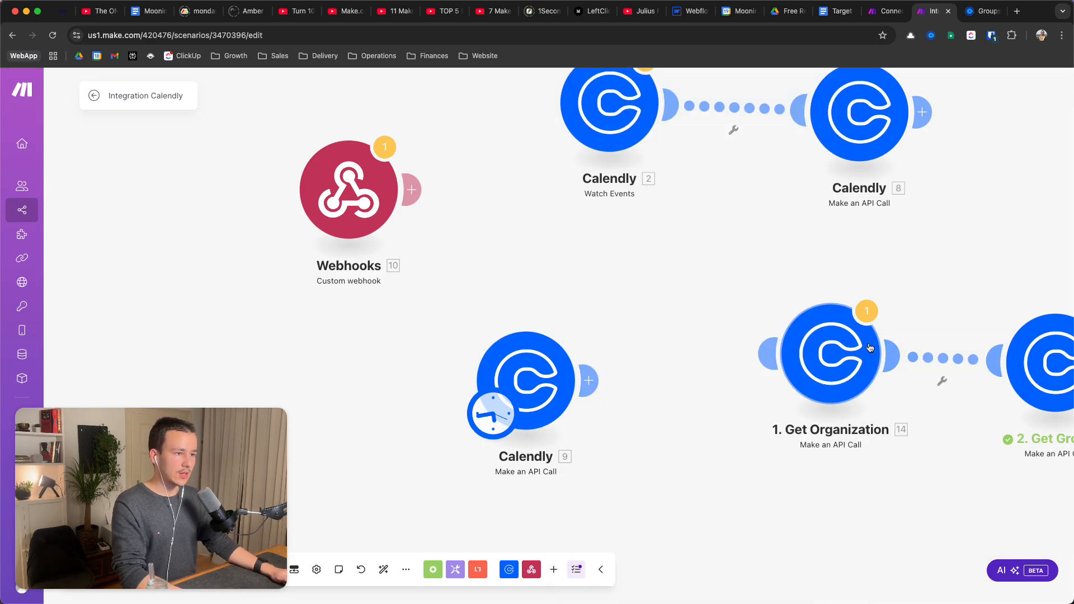
Make Calendly module 9 the starting module of the scenario
scroll(876, 347, right, 2)
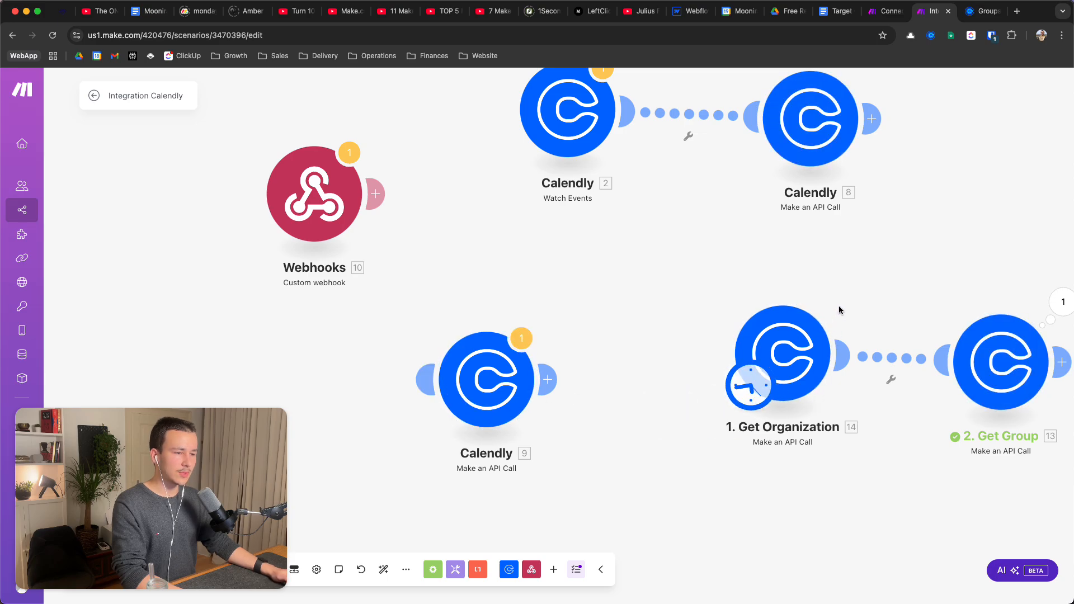
scroll(839, 310, right, 2)
scroll(840, 311, up, 2)
drag(693, 399, 459, 395)
Replace the organization URL in module 9's body with the copy pasted from clipboard history
click(453, 392)
scroll(559, 424, down, 3)
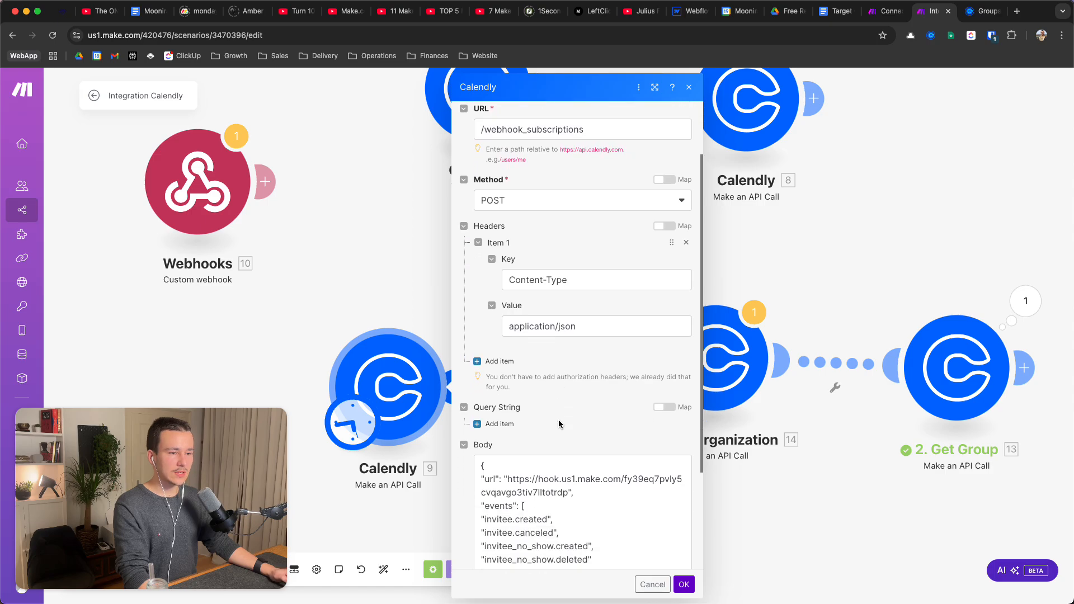
scroll(559, 424, down, 5)
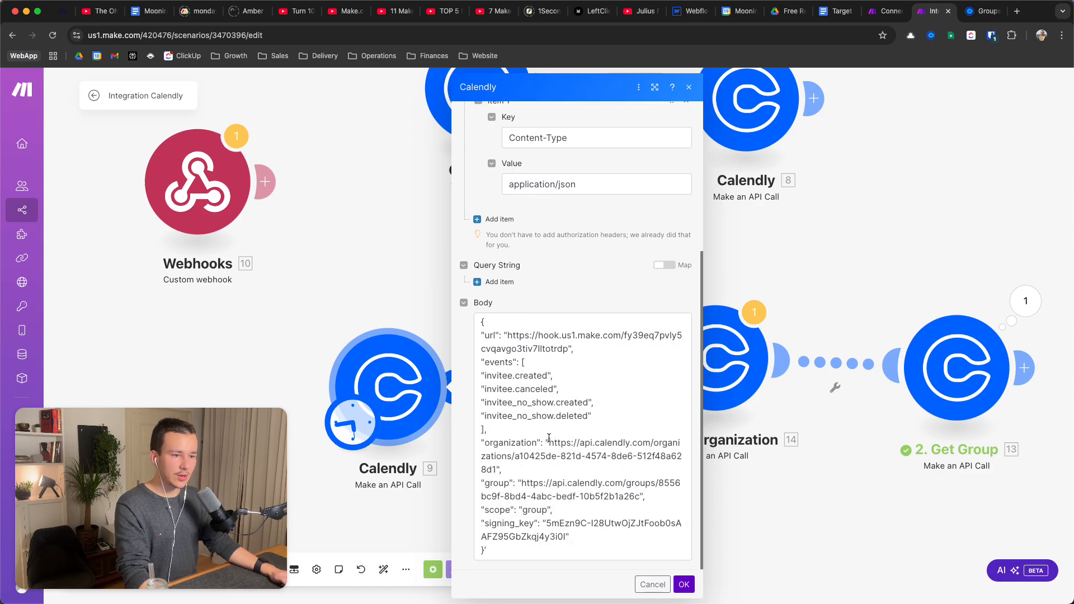
drag(549, 438, 495, 475)
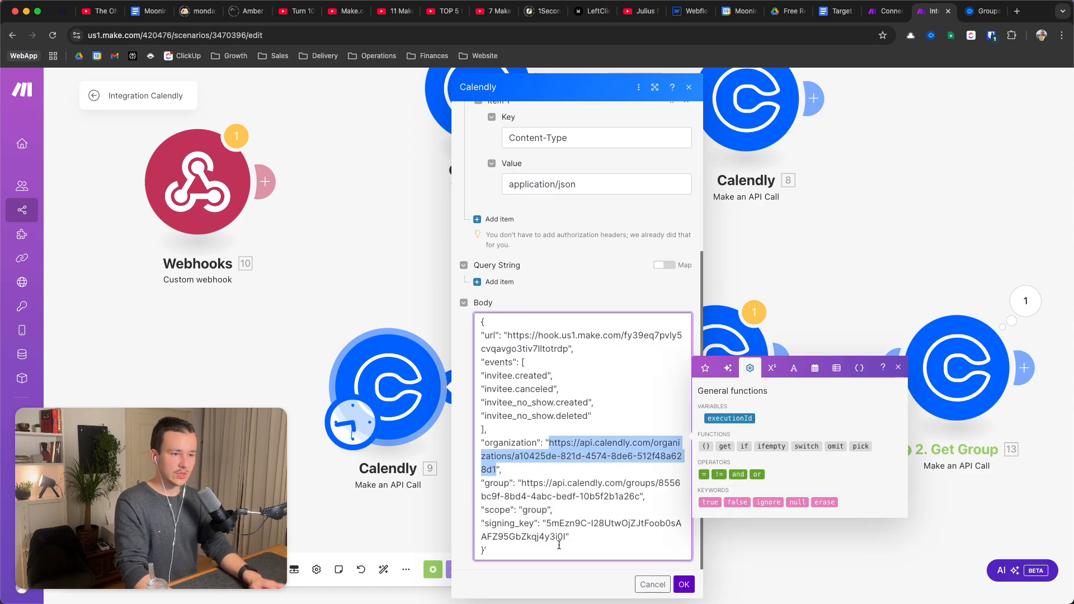
key(BackSpace)
key(super+space)
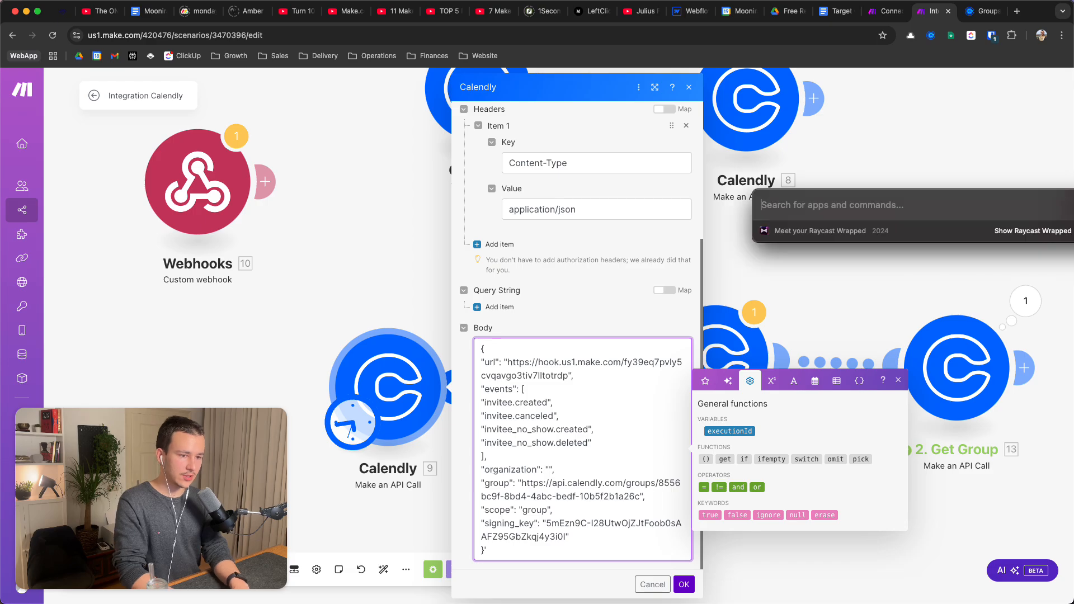
text(his)
key(Return)
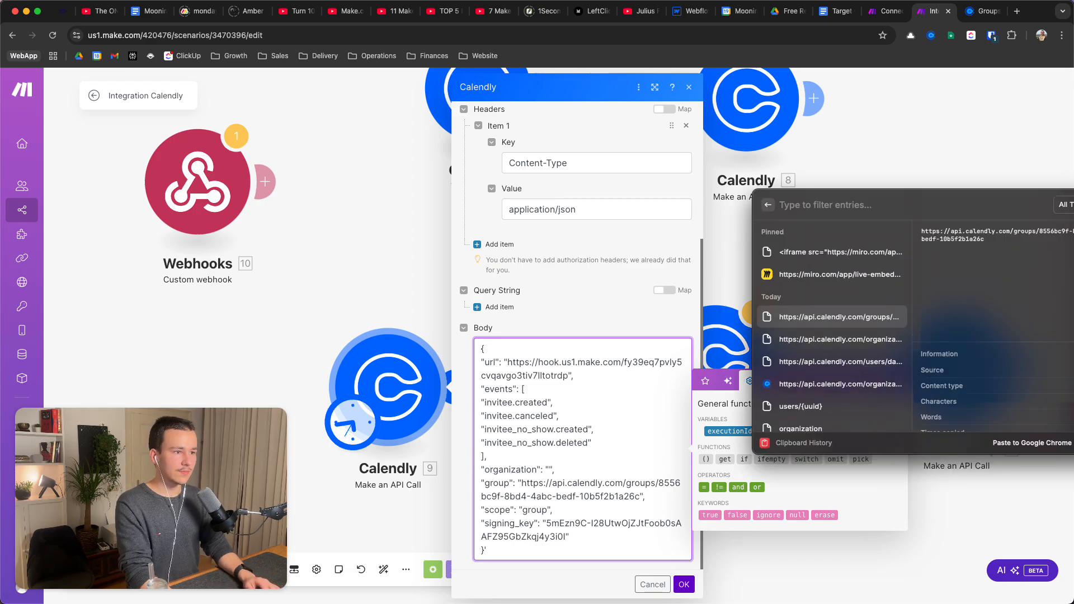
key(Down)
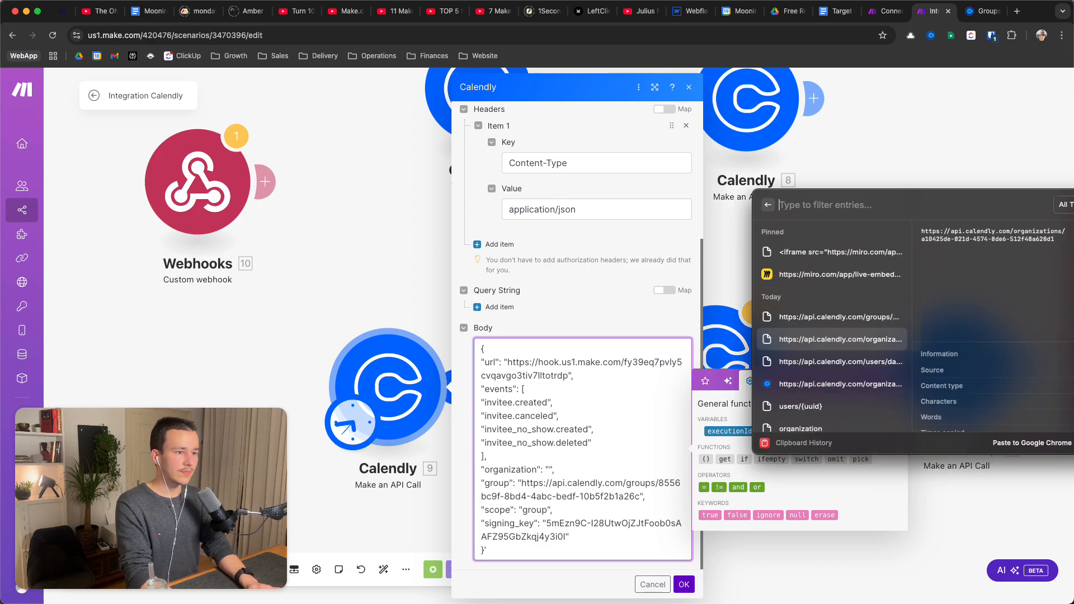
key(Return)
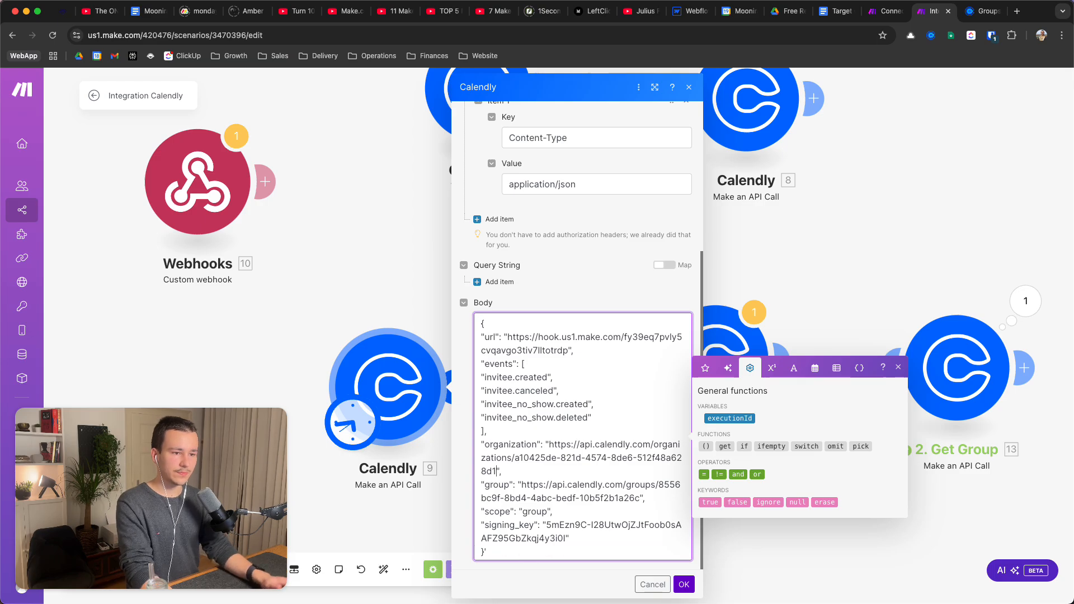
Overwrite the long signing_key value with the short placeholder 'te' and save the module
triple_click(536, 493)
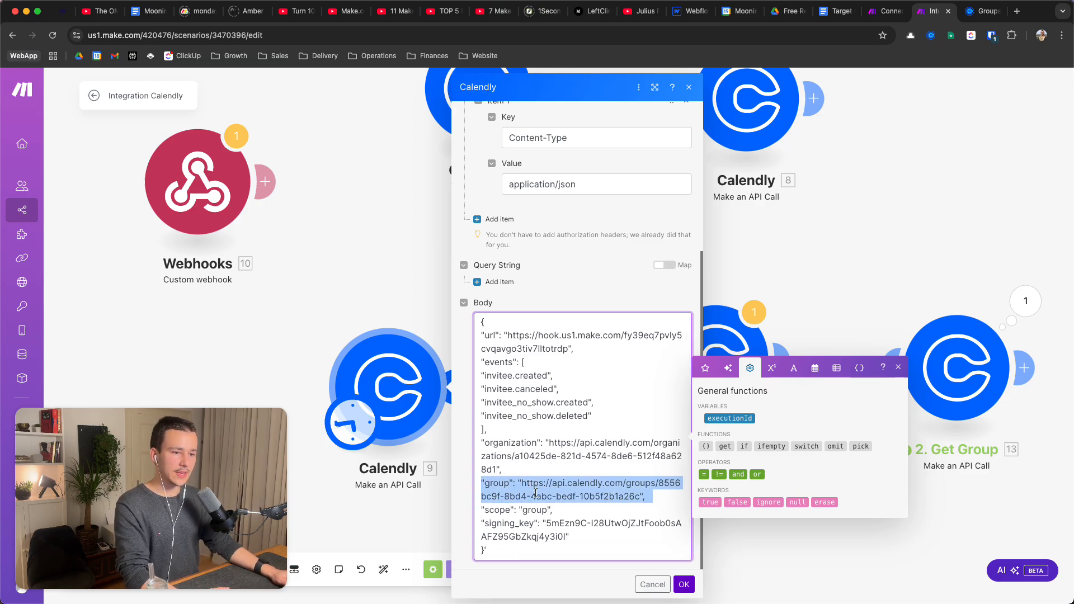
double_click(494, 485)
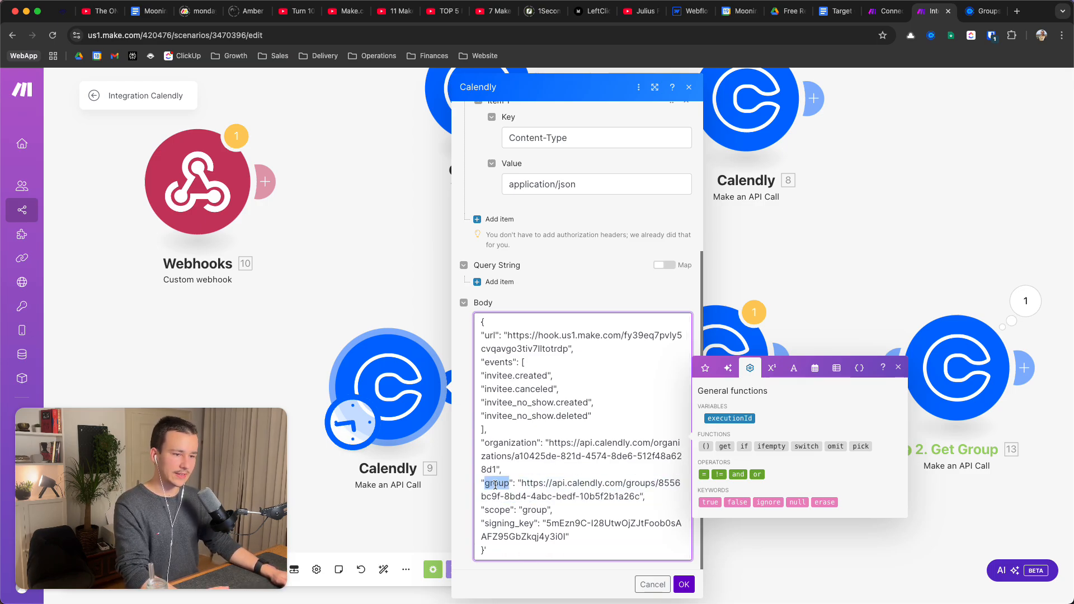
double_click(532, 511)
triple_click(515, 524)
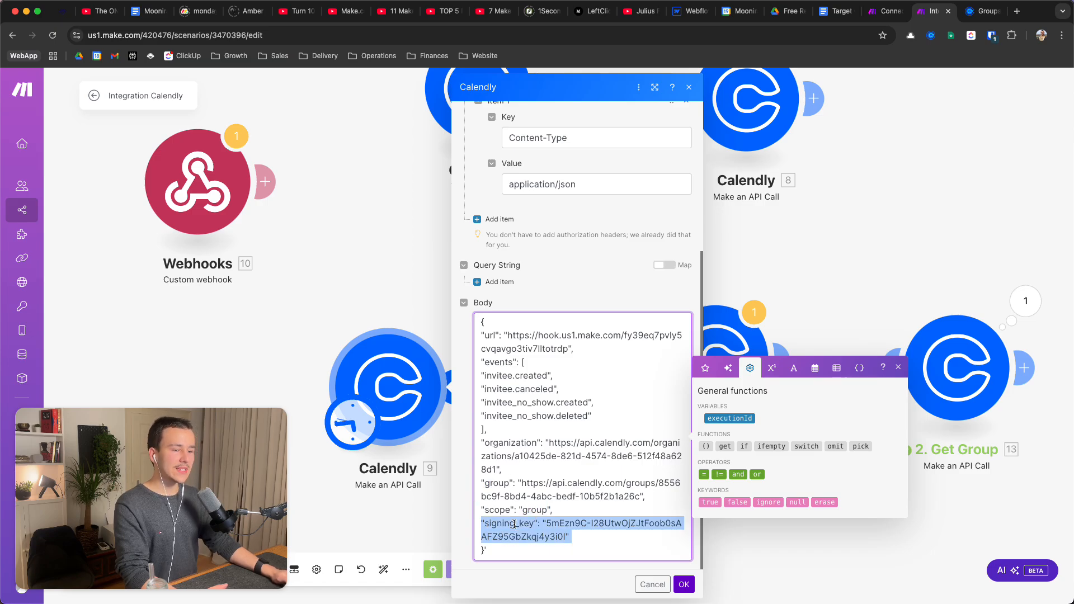
triple_click(548, 524)
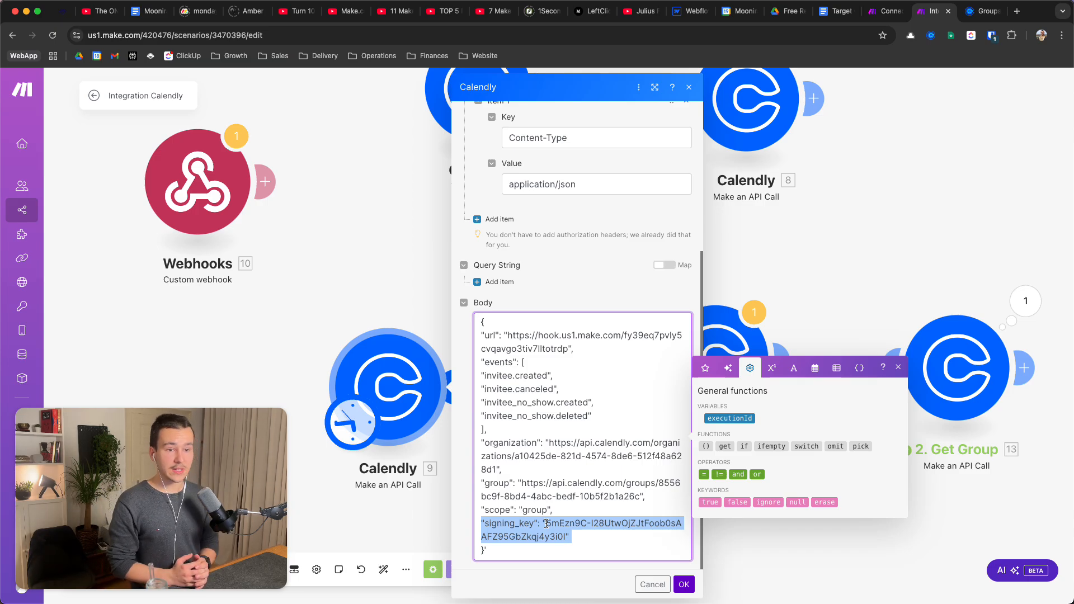
click(547, 525)
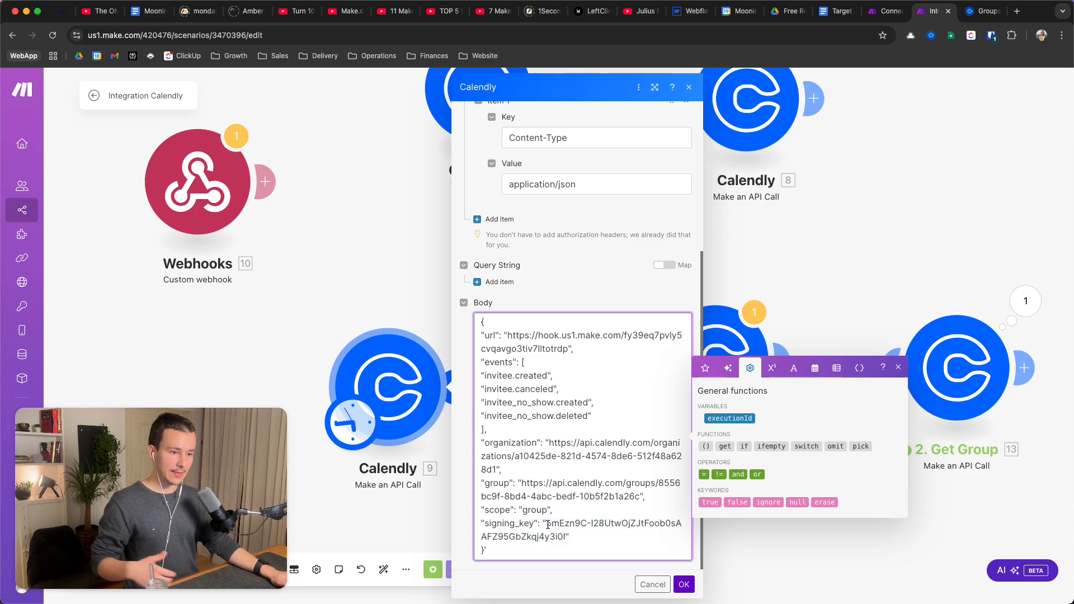
drag(546, 523, 566, 540)
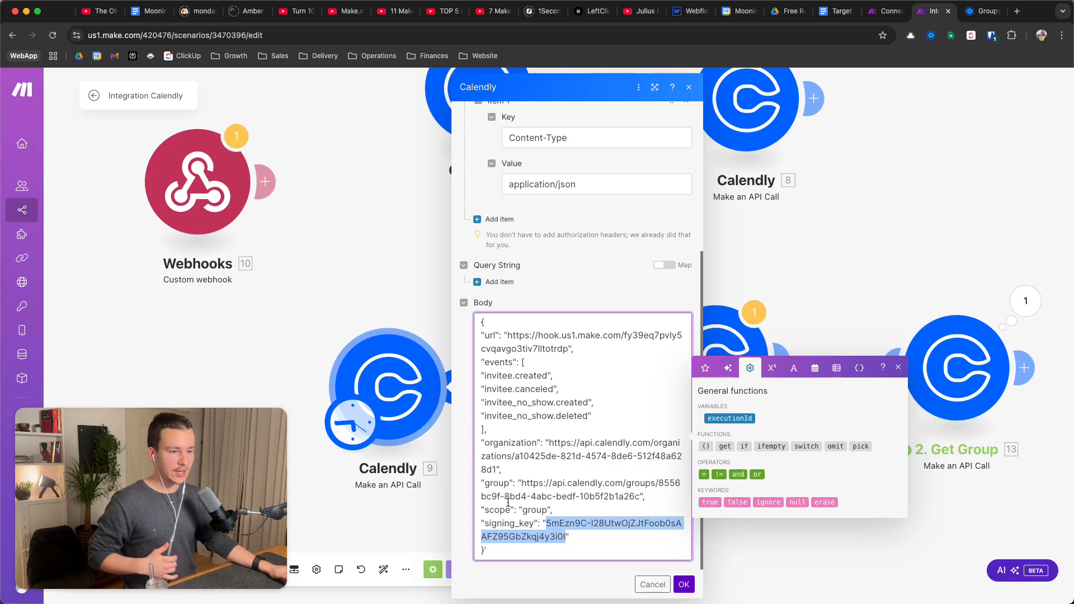
click(535, 520)
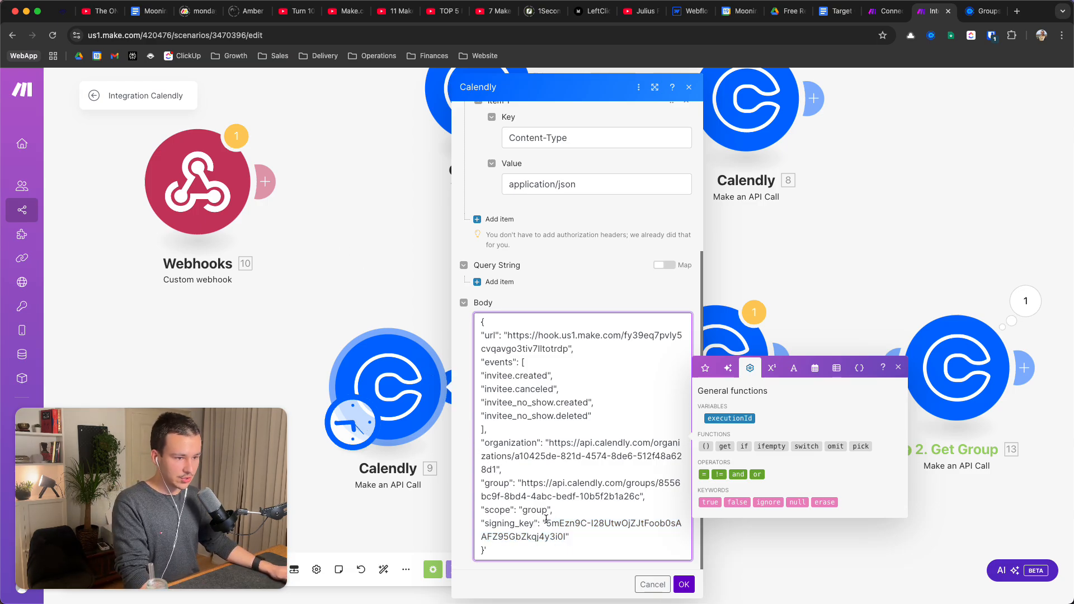
mouse_move(546, 519)
mouse_down()
mouse_move(560, 540)
mouse_move(551, 525)
mouse_up()
click(569, 535)
text(test)
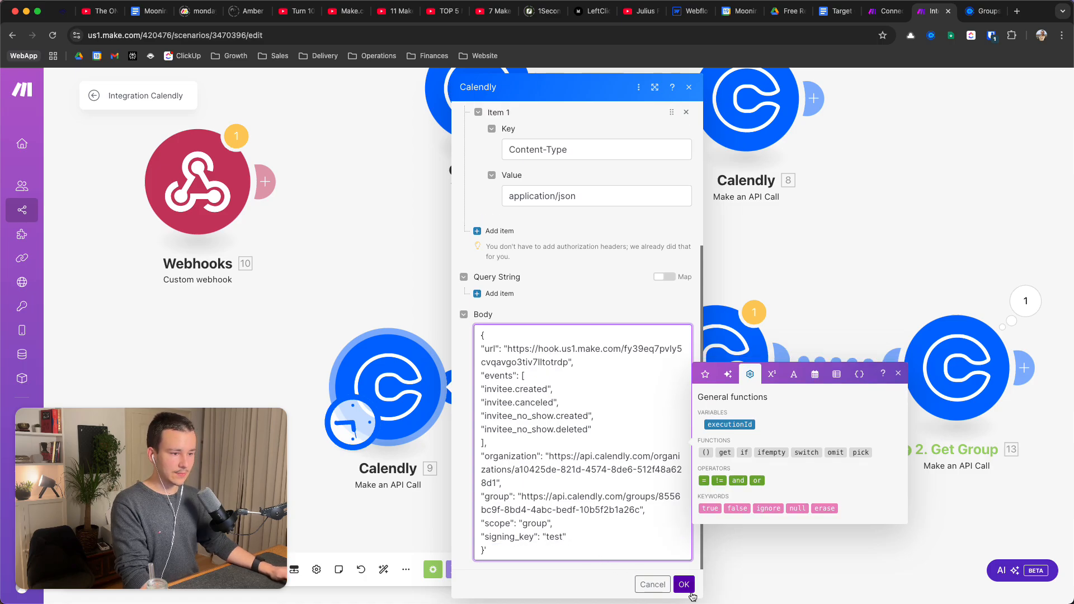
click(684, 584)
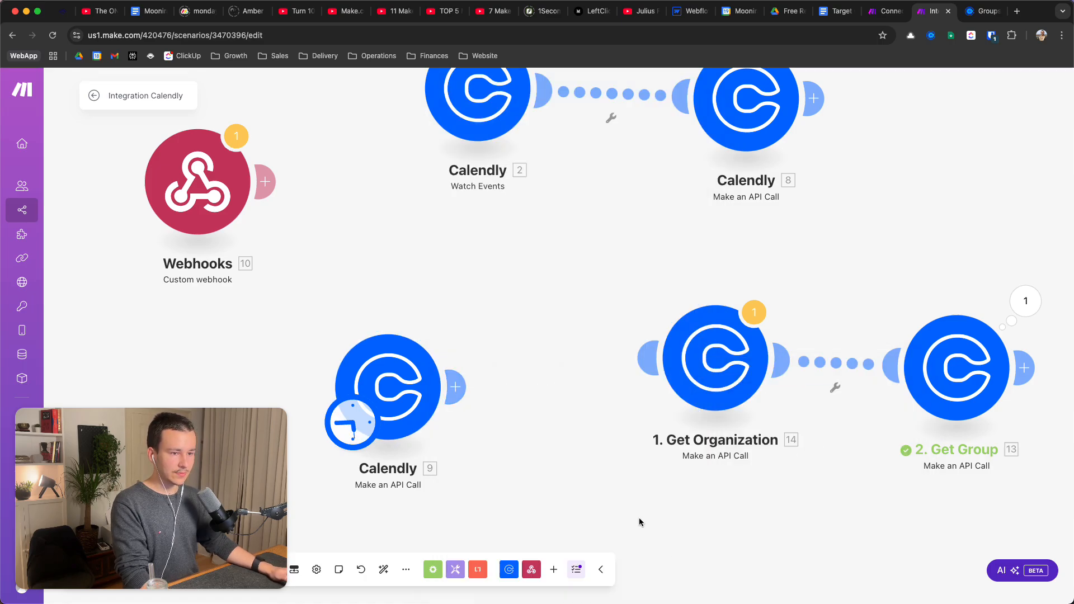
After module 9's test run fails, delete the stray apostrophe after the body's closing brace and save
right_click(438, 416)
click(475, 439)
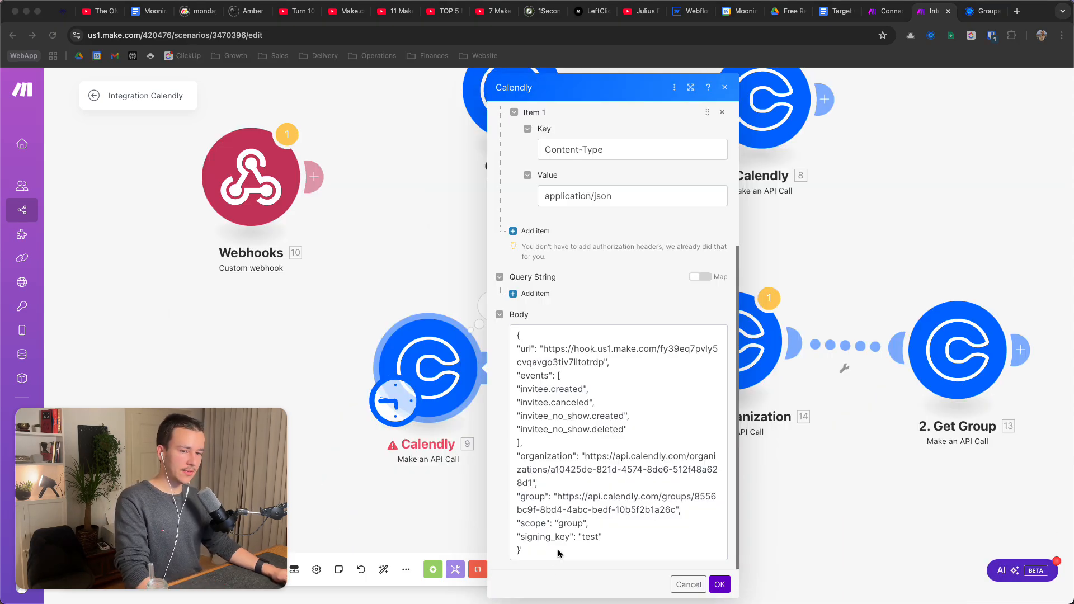
click(527, 552)
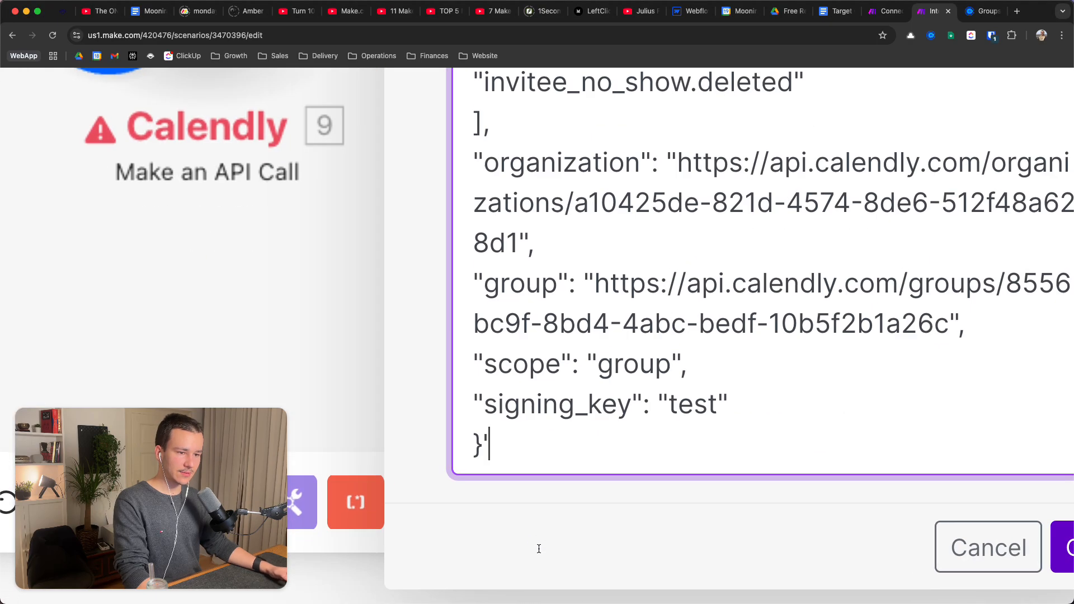
drag(489, 442, 486, 441)
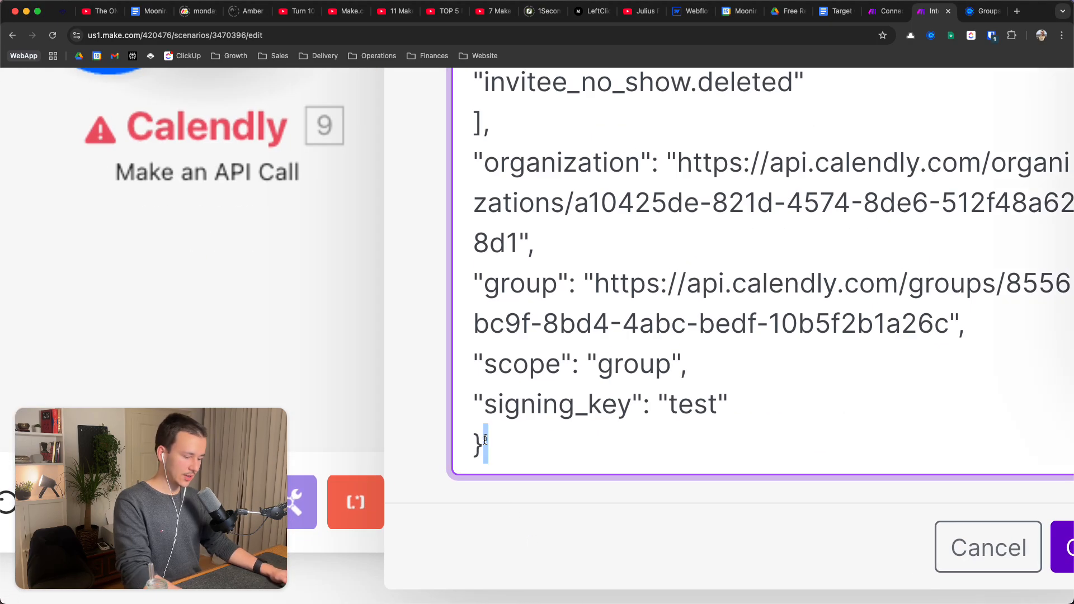
key(BackSpace)
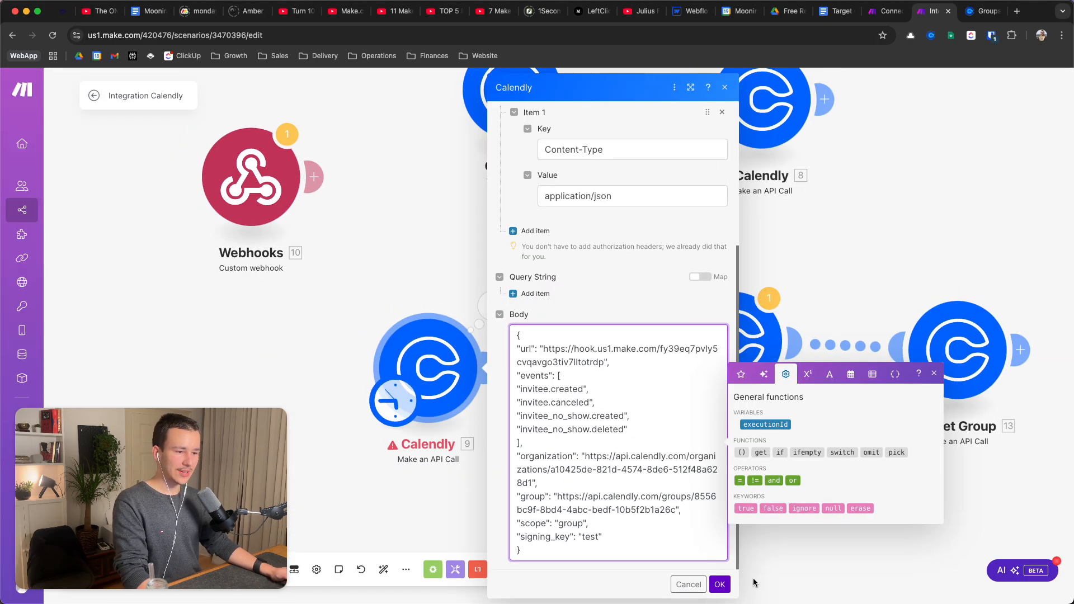
click(720, 585)
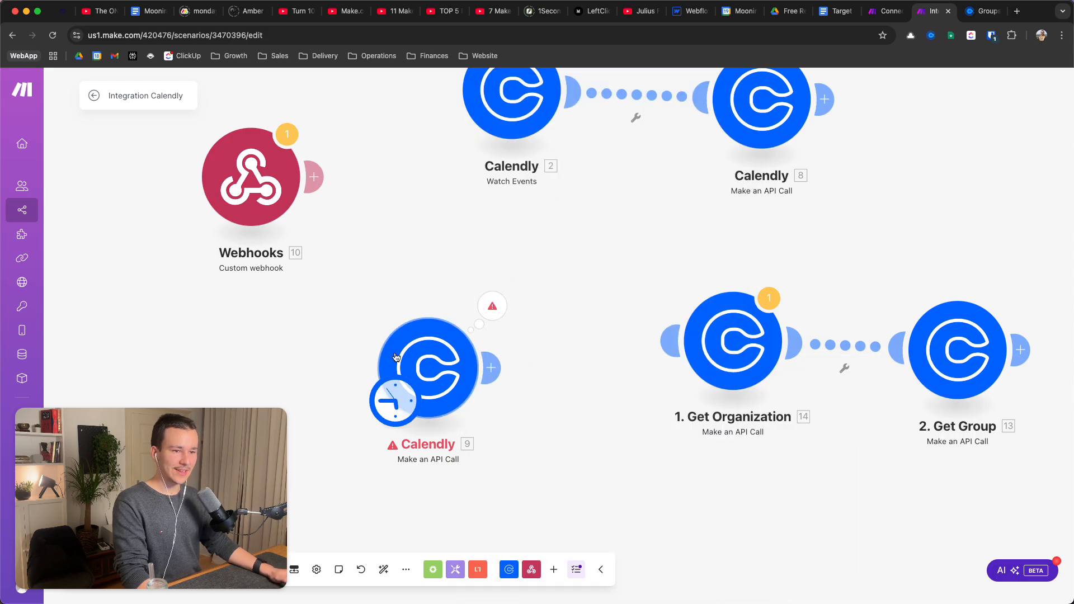
Run only Calendly module 9 and expand Output > Body > resource > events
right_click(428, 357)
click(456, 383)
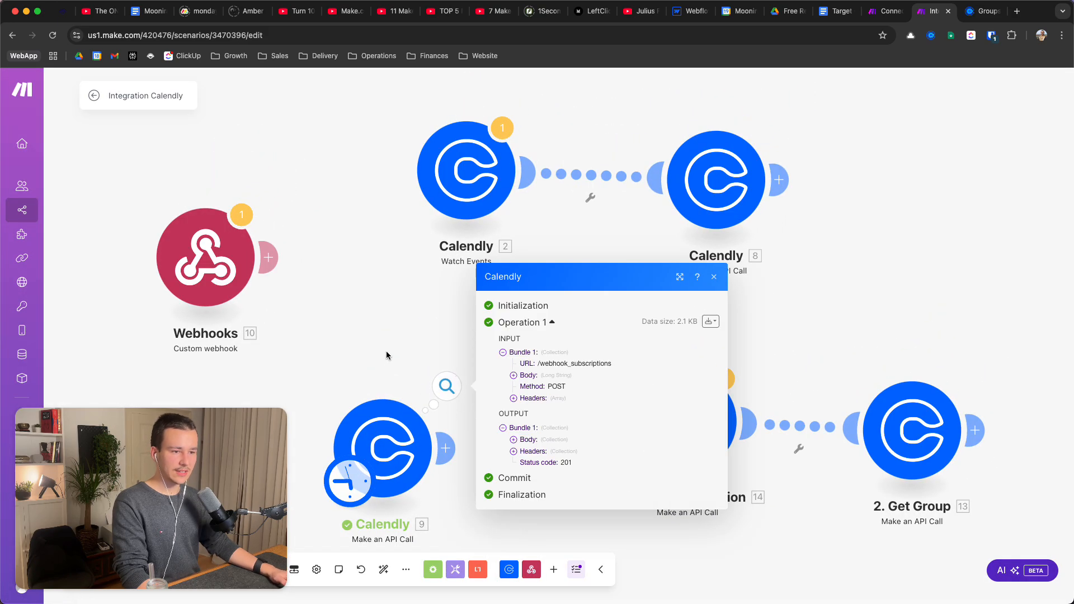
drag(386, 351, 533, 235)
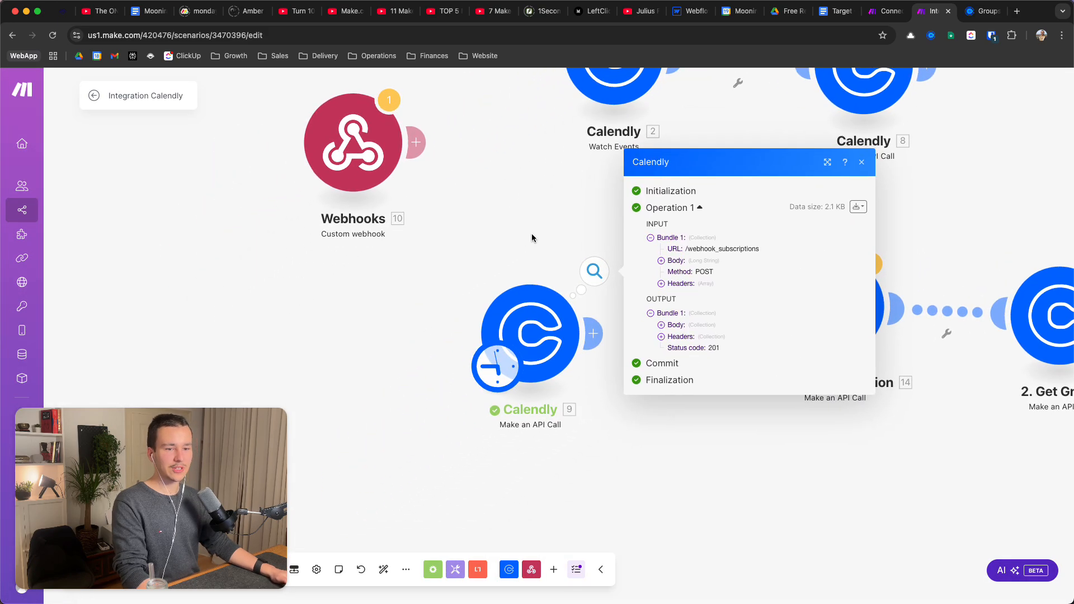
click(662, 327)
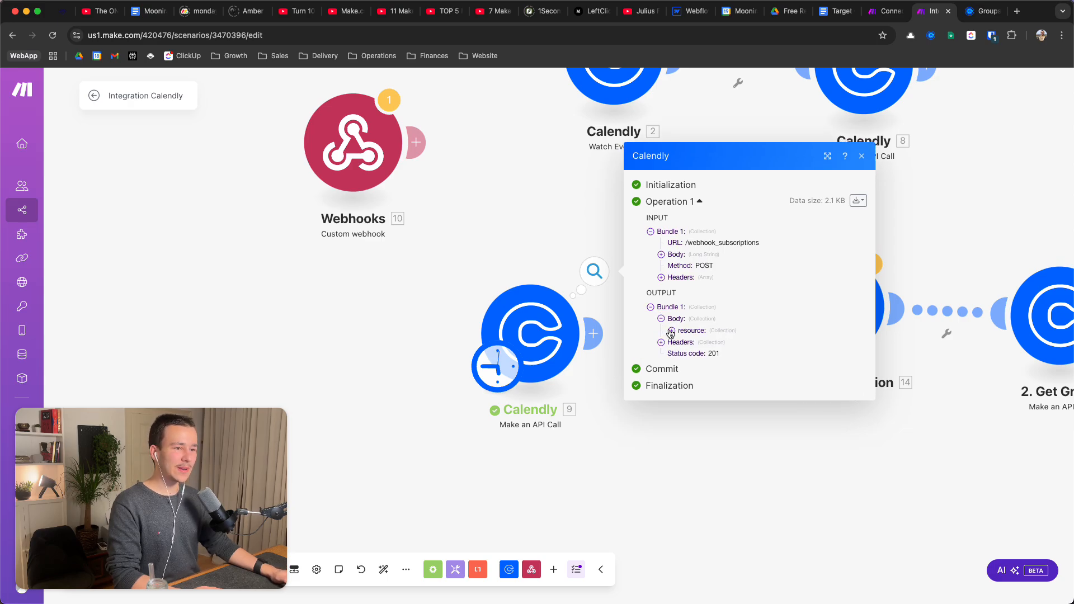
click(671, 335)
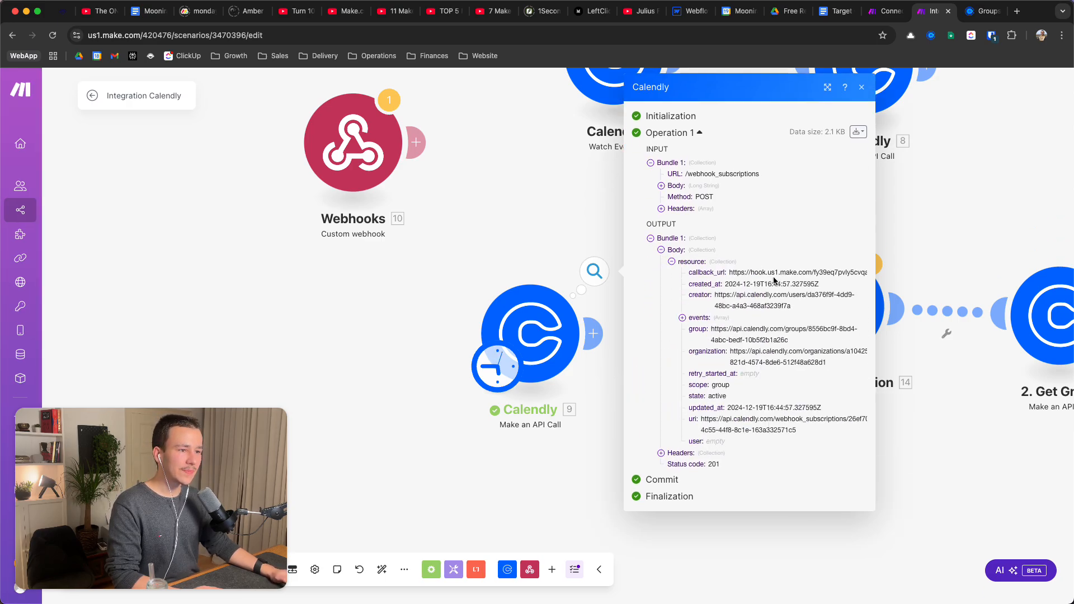
click(682, 318)
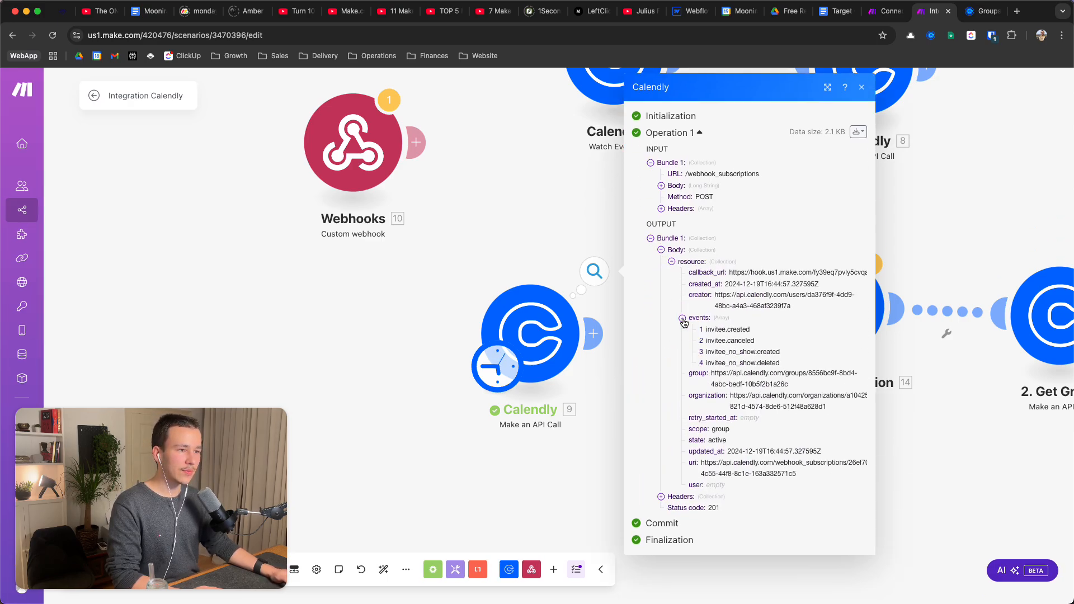
Inspect the created_at timestamp, the invitee.created event and the webhook_subscriptions uri
triple_click(740, 285)
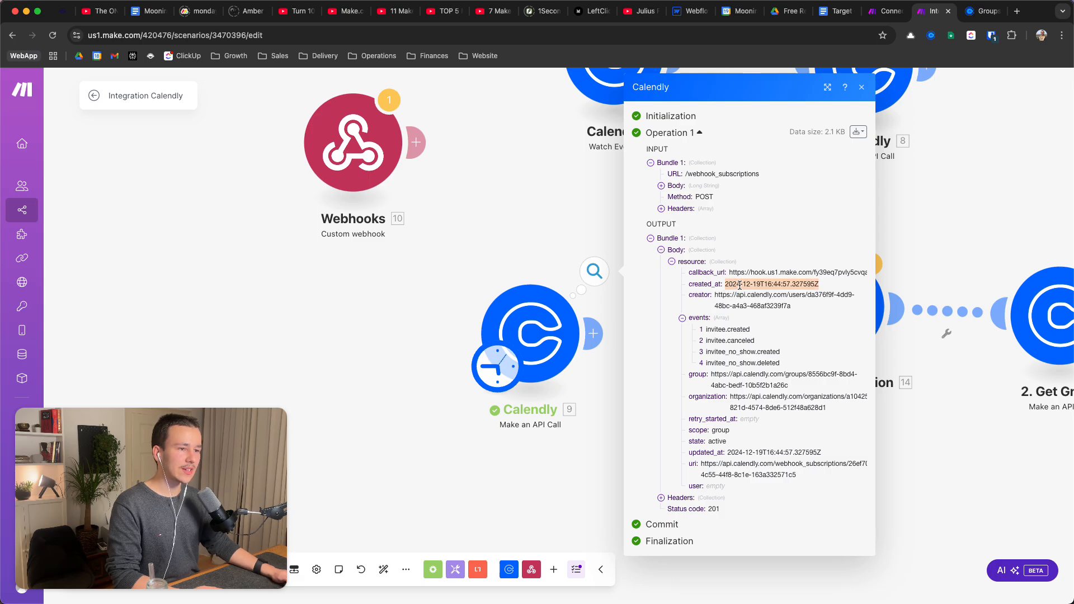
triple_click(742, 333)
click(739, 356)
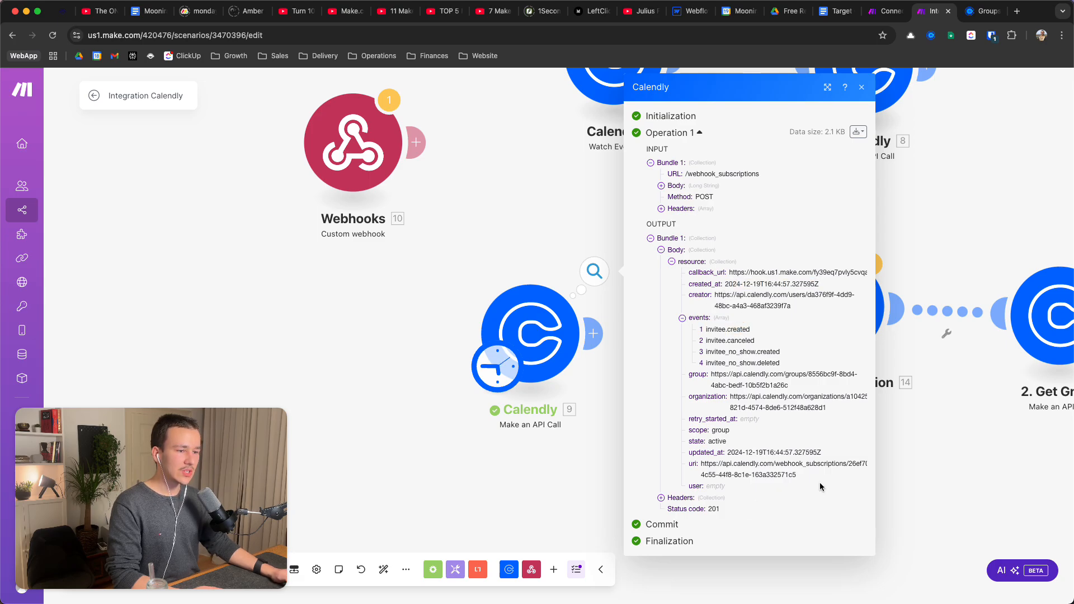
triple_click(801, 463)
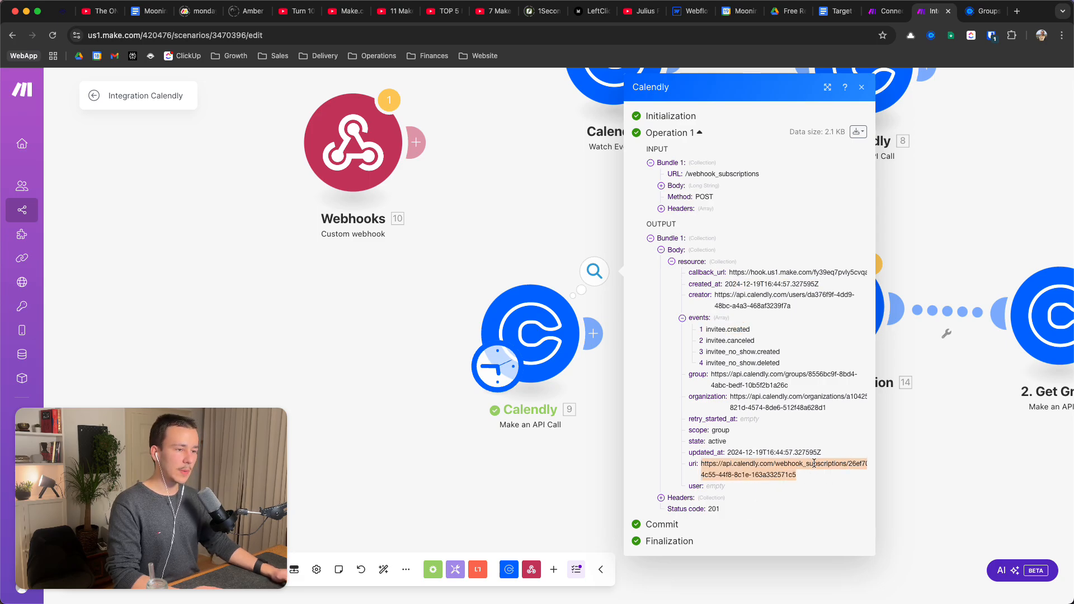
triple_click(778, 465)
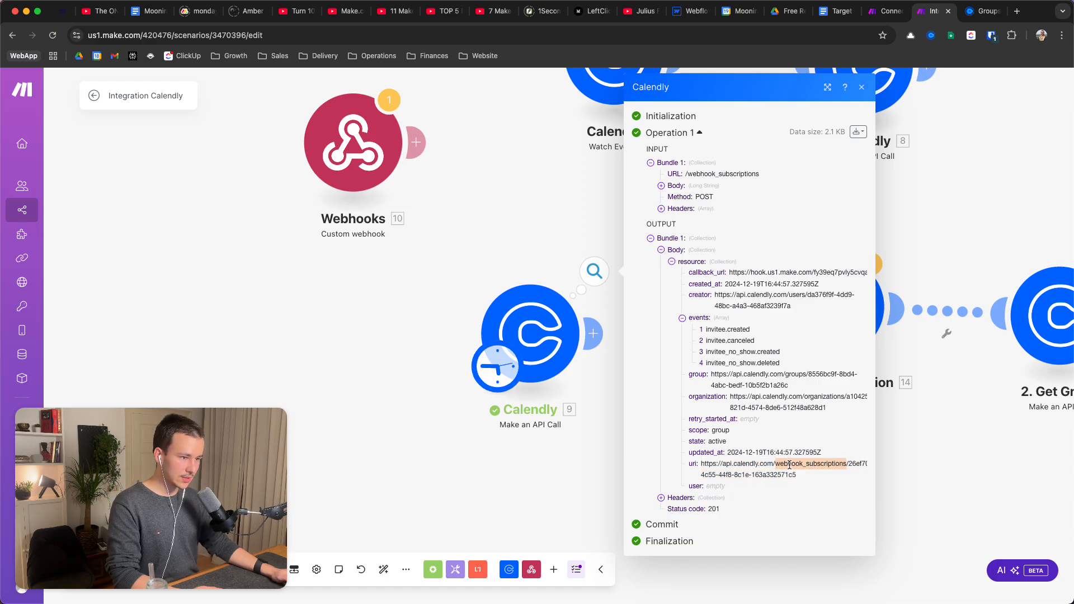
triple_click(752, 464)
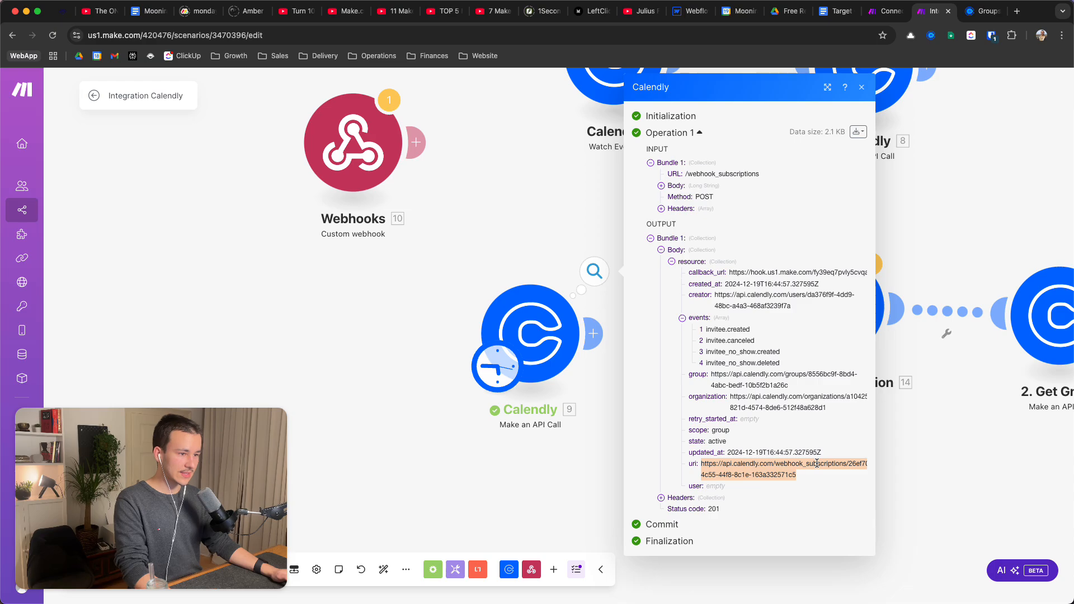
triple_click(795, 463)
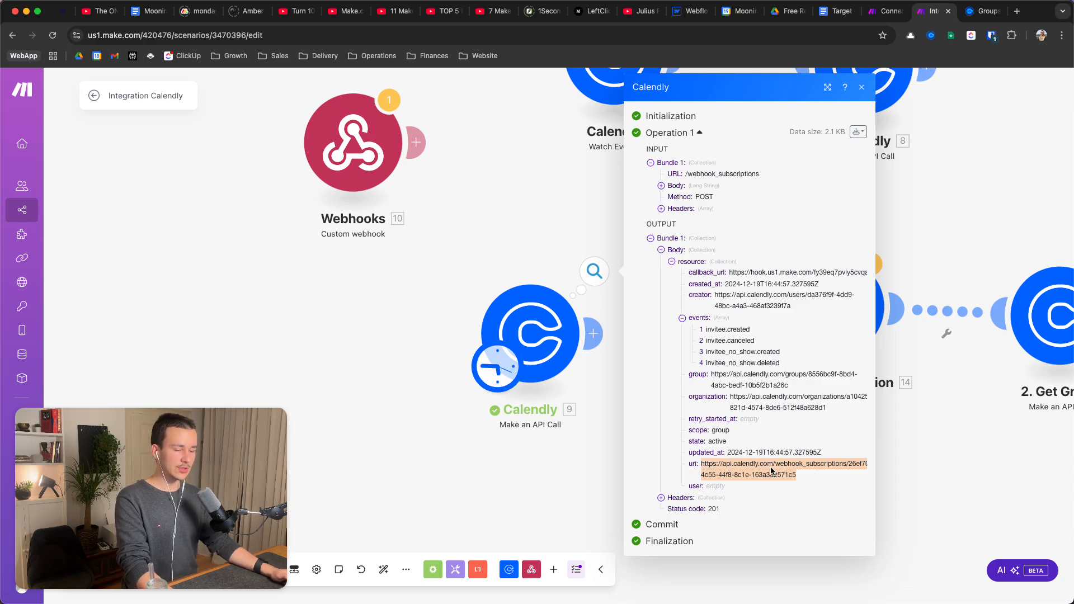
drag(938, 437, 883, 434)
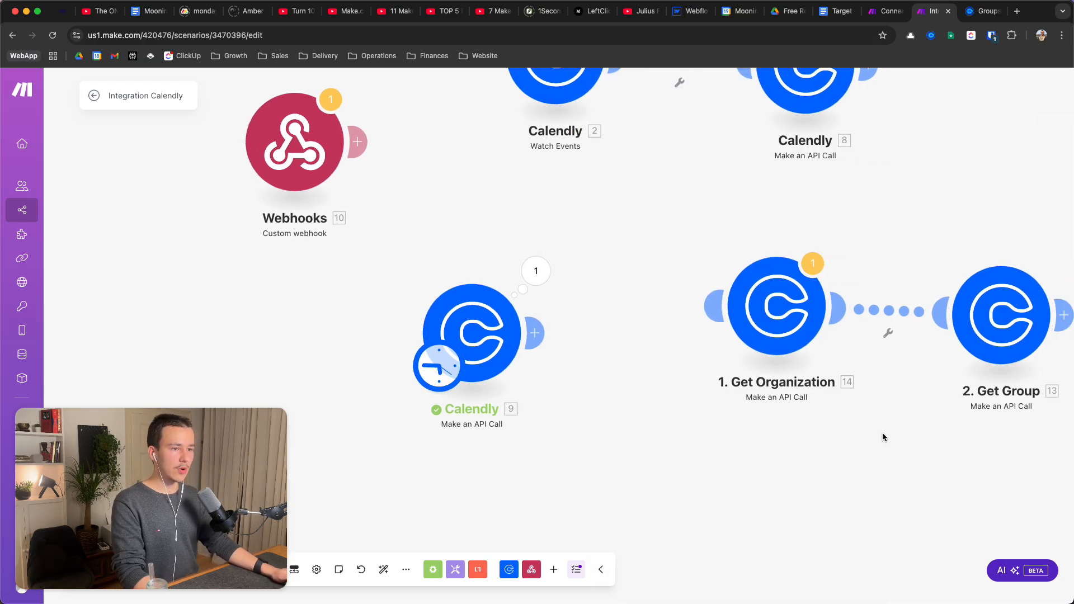
Save the Integration Calendly scenario
scroll(660, 401, down, 1)
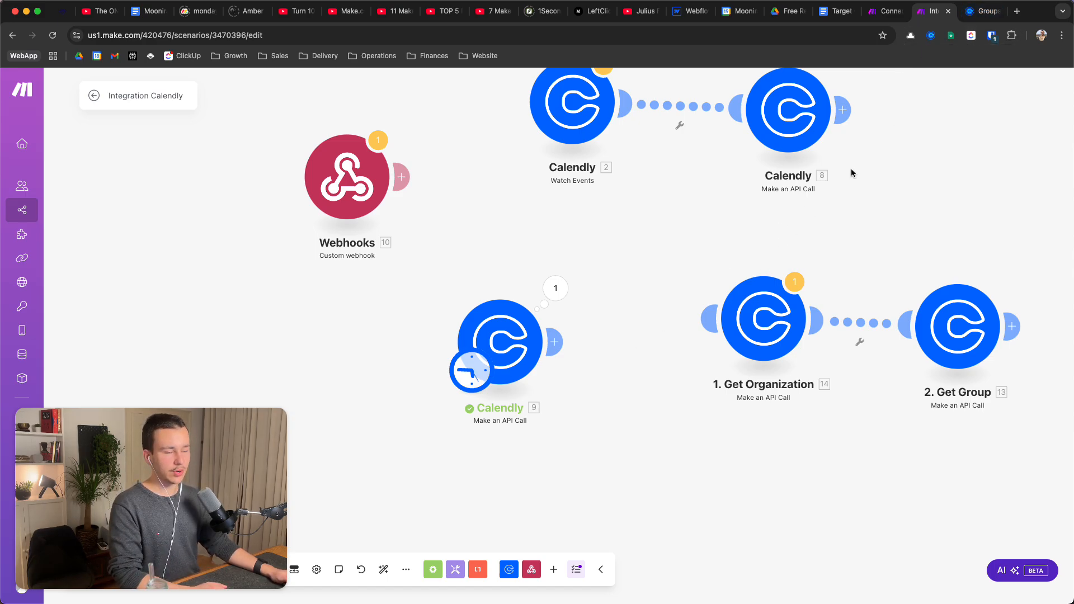
drag(468, 236, 540, 257)
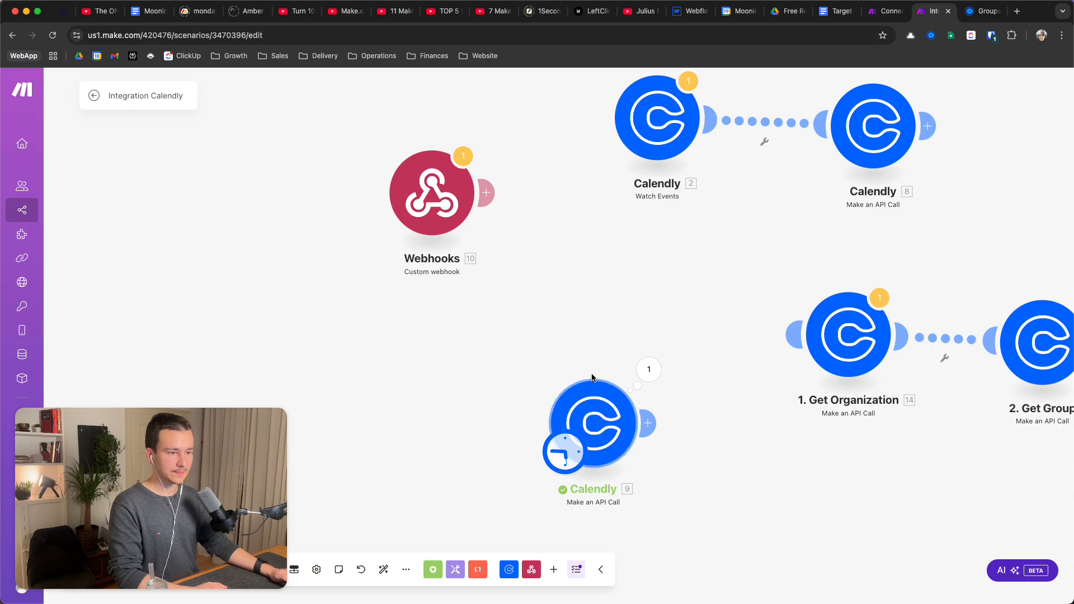
scroll(590, 429, down, 2)
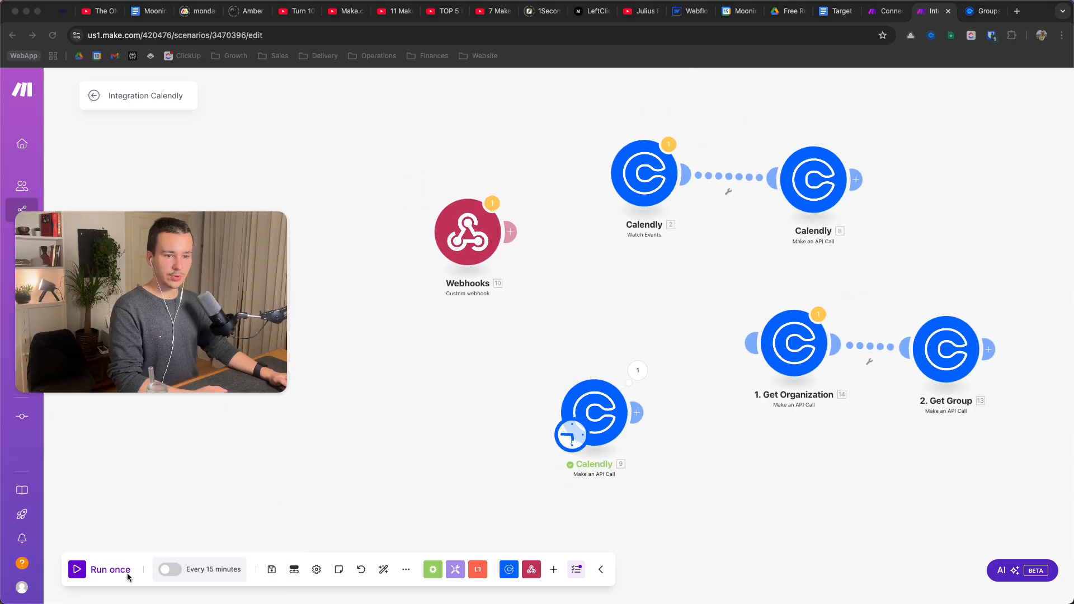
click(271, 569)
Move the starting trigger badge from Calendly module 9 onto the Webhooks module
drag(563, 381, 599, 428)
drag(631, 460, 658, 395)
drag(600, 316, 625, 315)
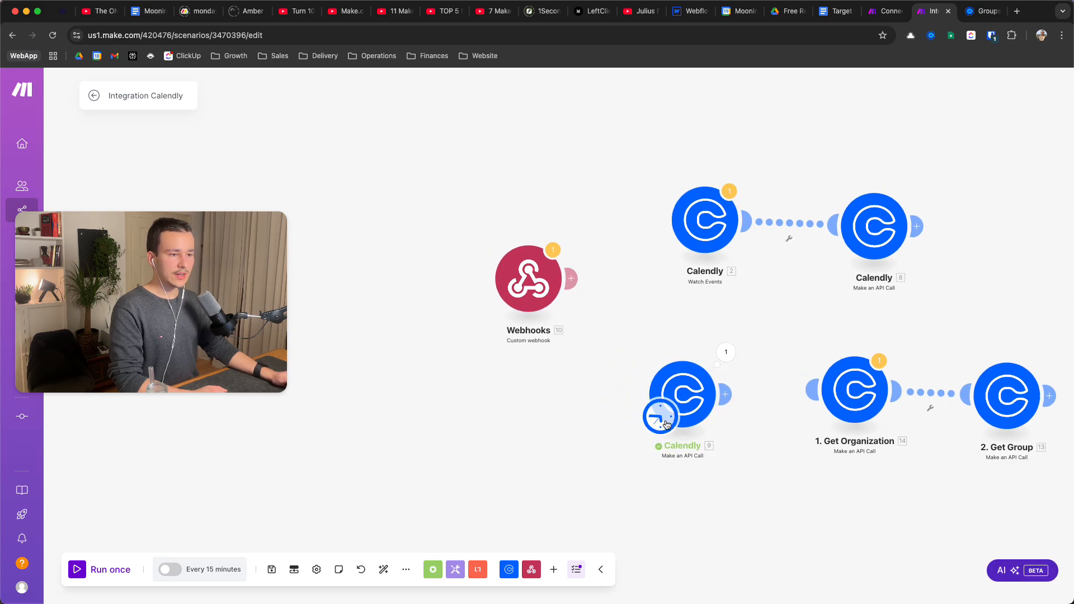
drag(661, 419, 539, 310)
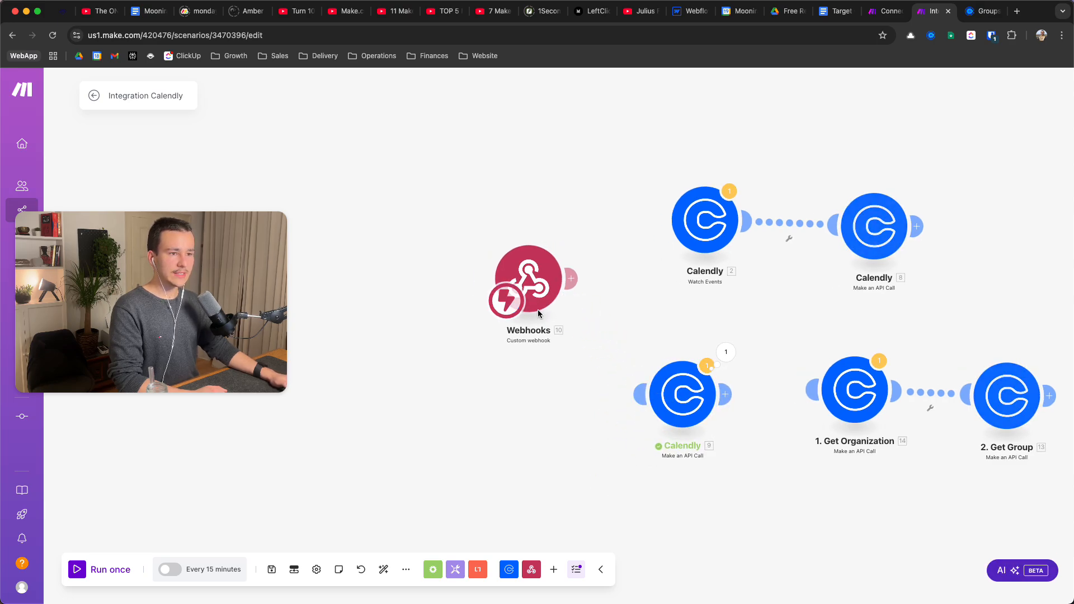
Add a Tools Get variable module after Webhooks, then delete it
click(571, 278)
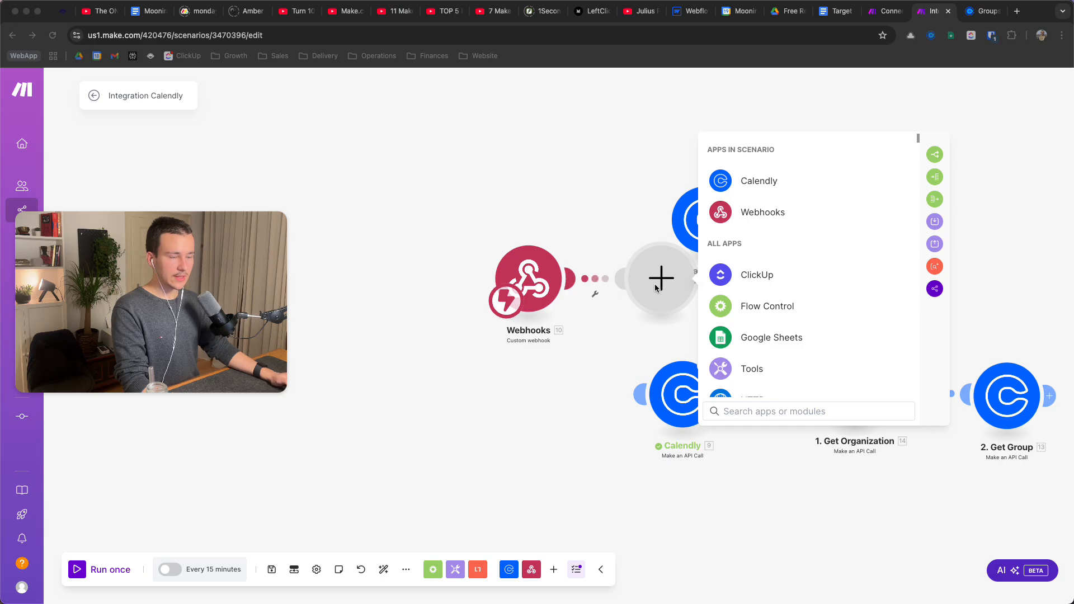
drag(640, 302, 633, 338)
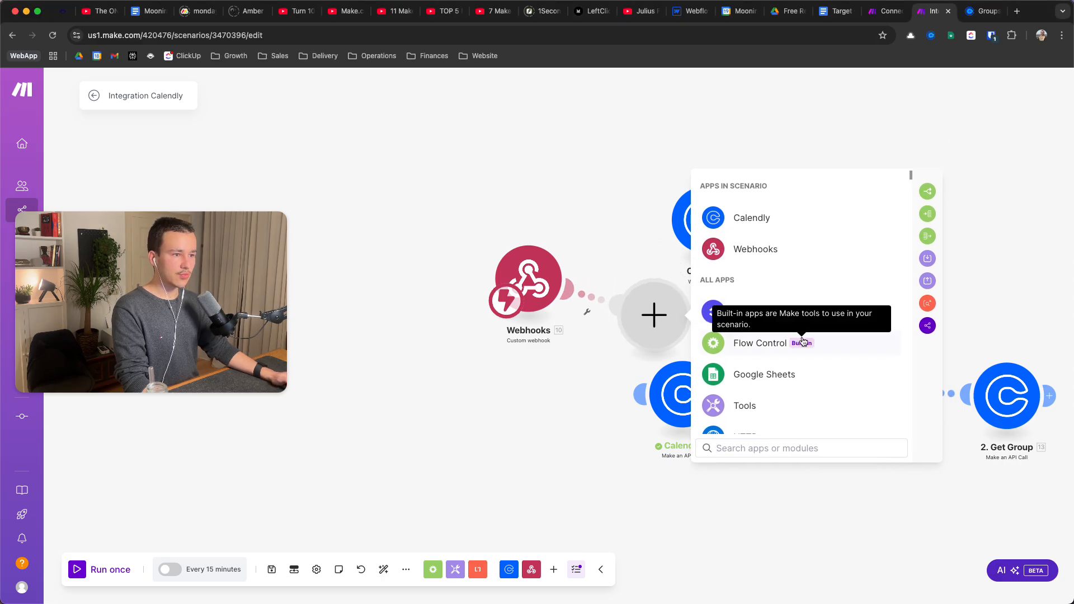
click(765, 404)
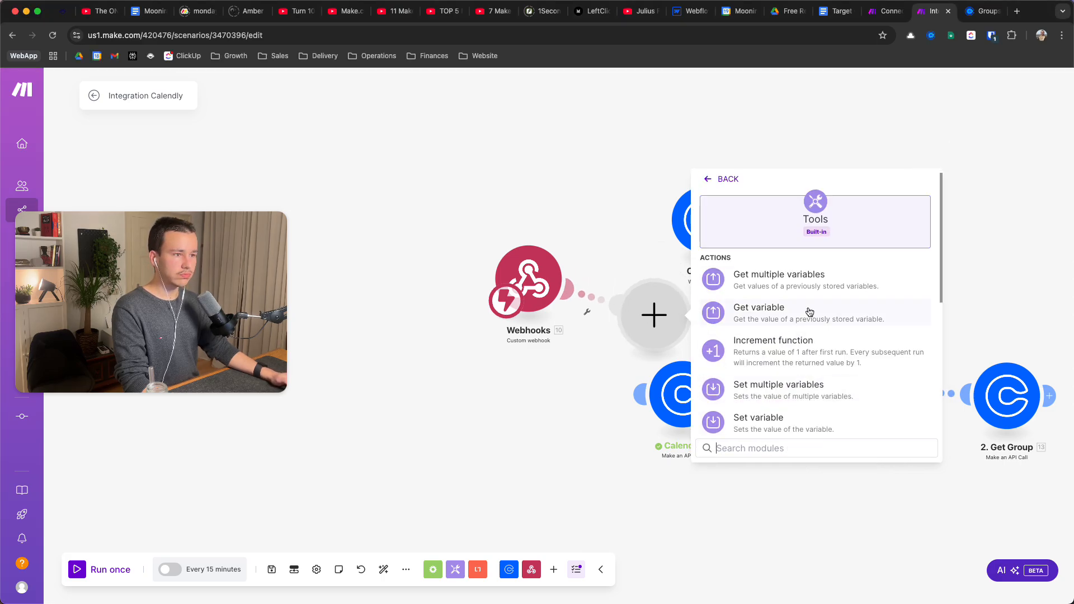
click(797, 312)
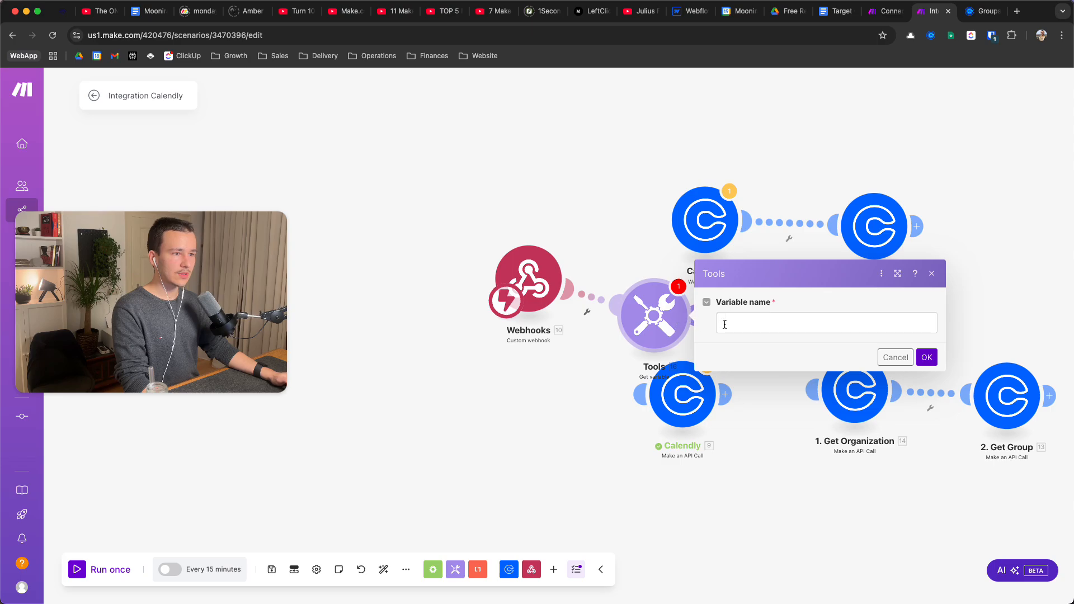
right_click(668, 320)
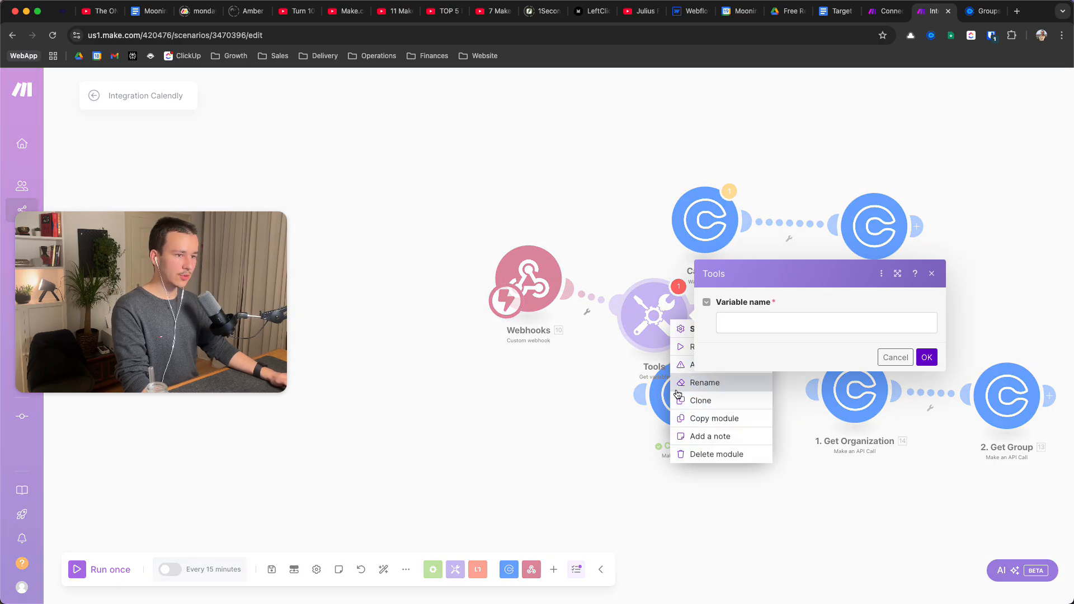
click(699, 453)
Add a Tools Set variable module after Webhooks with the variable named 'test'
click(574, 277)
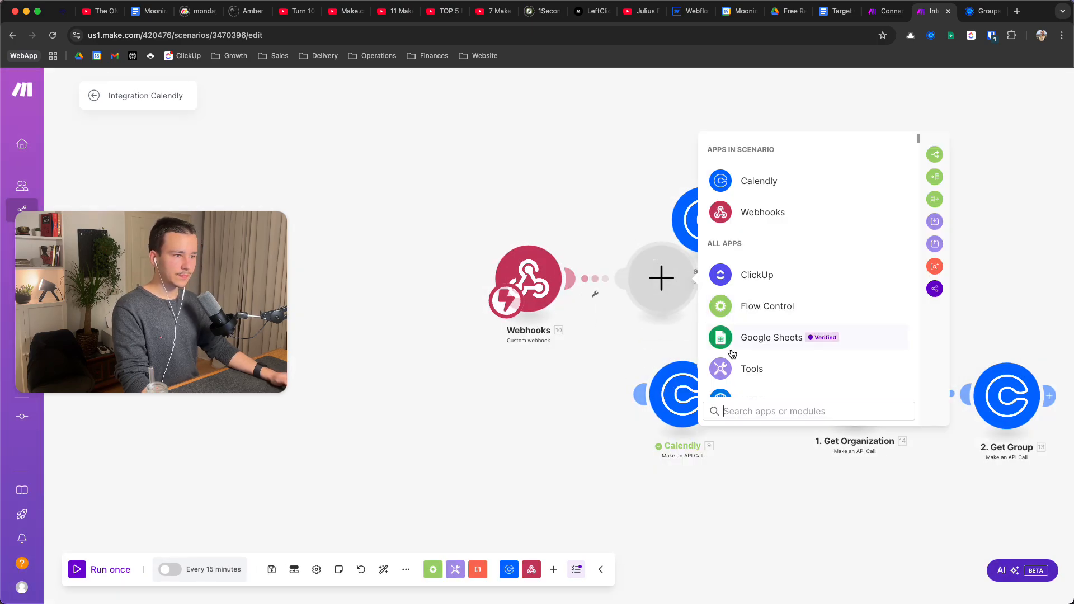
scroll(761, 335, down, 1)
click(761, 343)
text(set)
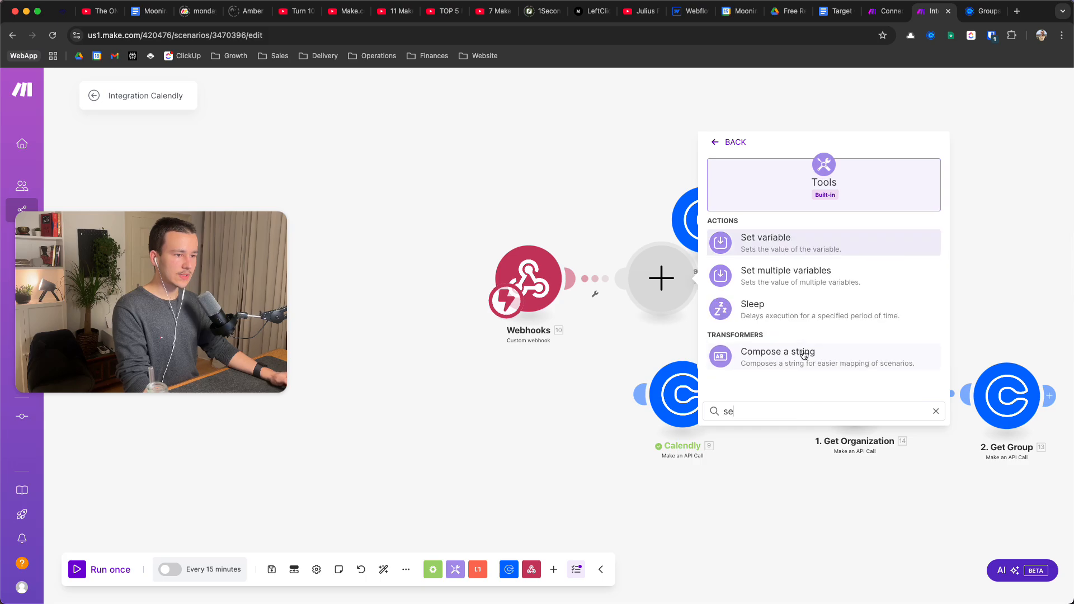
click(773, 249)
click(778, 262)
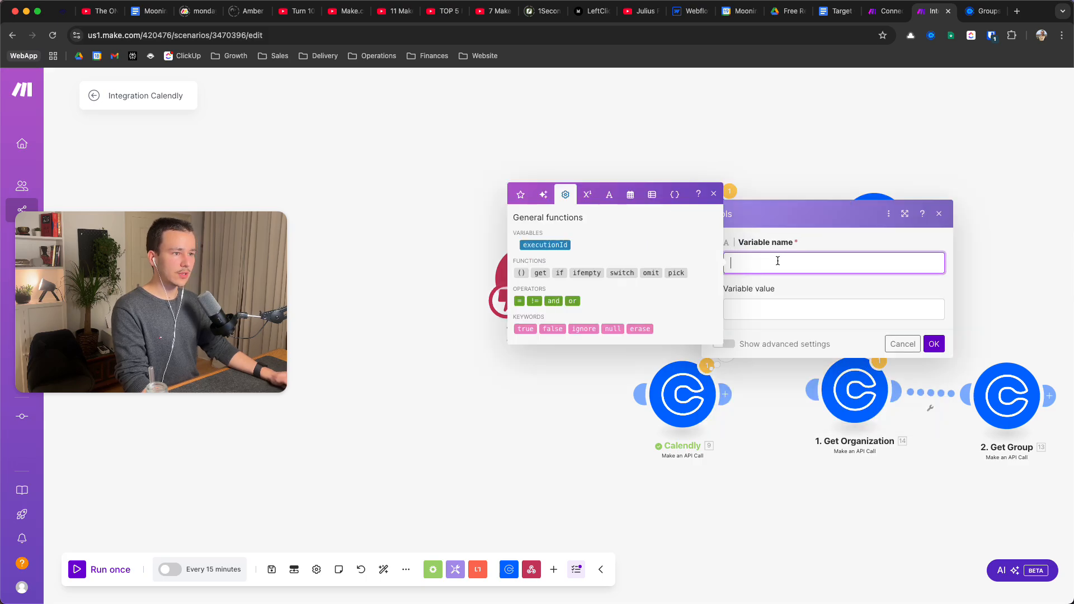
text(test)
click(798, 305)
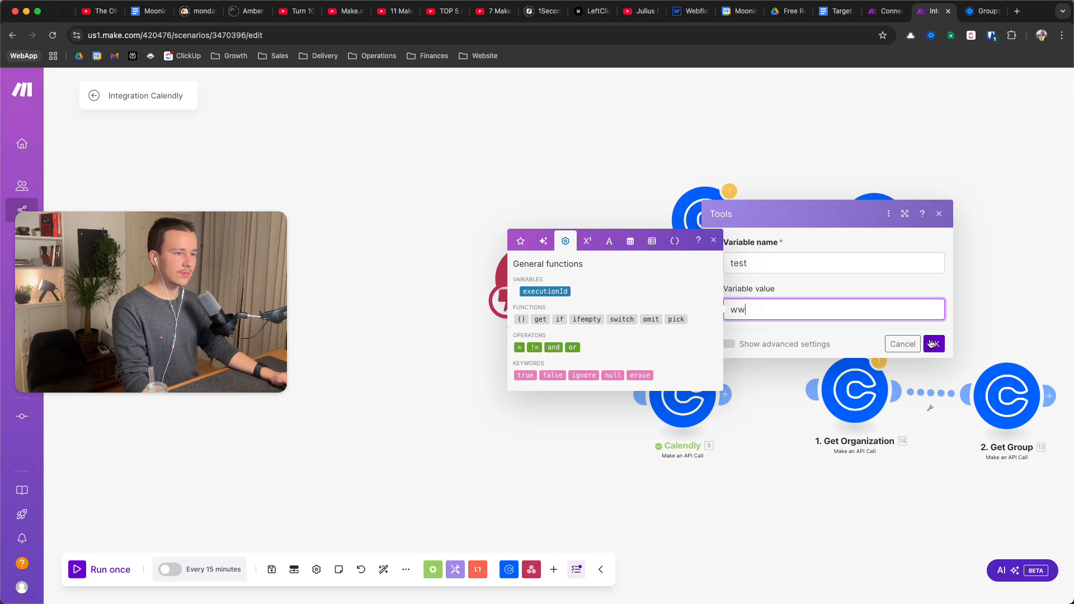
click(935, 345)
click(591, 298)
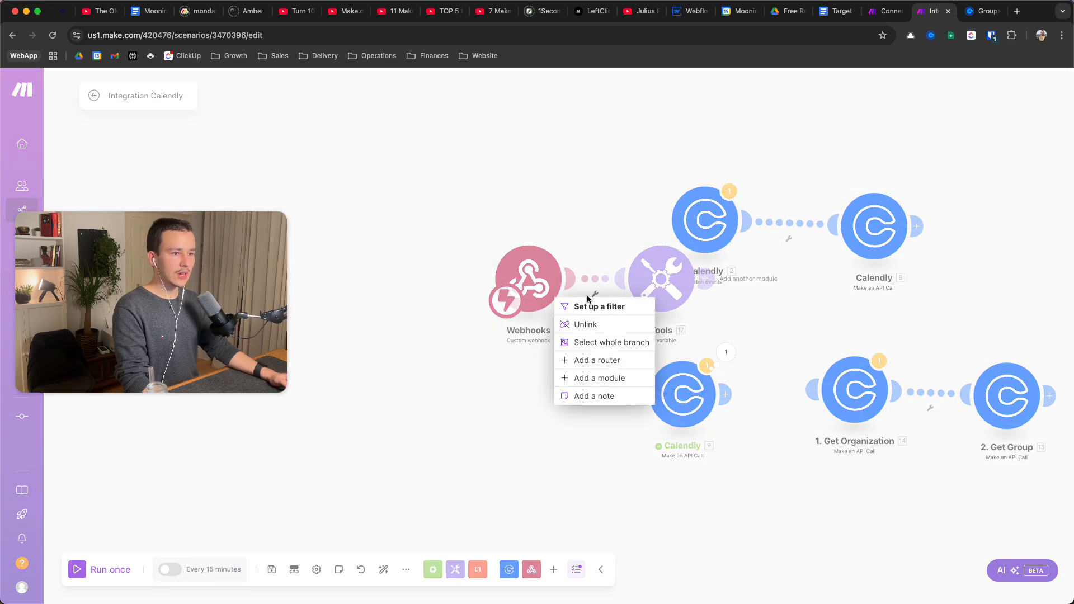
Open a filter setup on the Webhooks-to-Tools link, then close it without saving
click(622, 306)
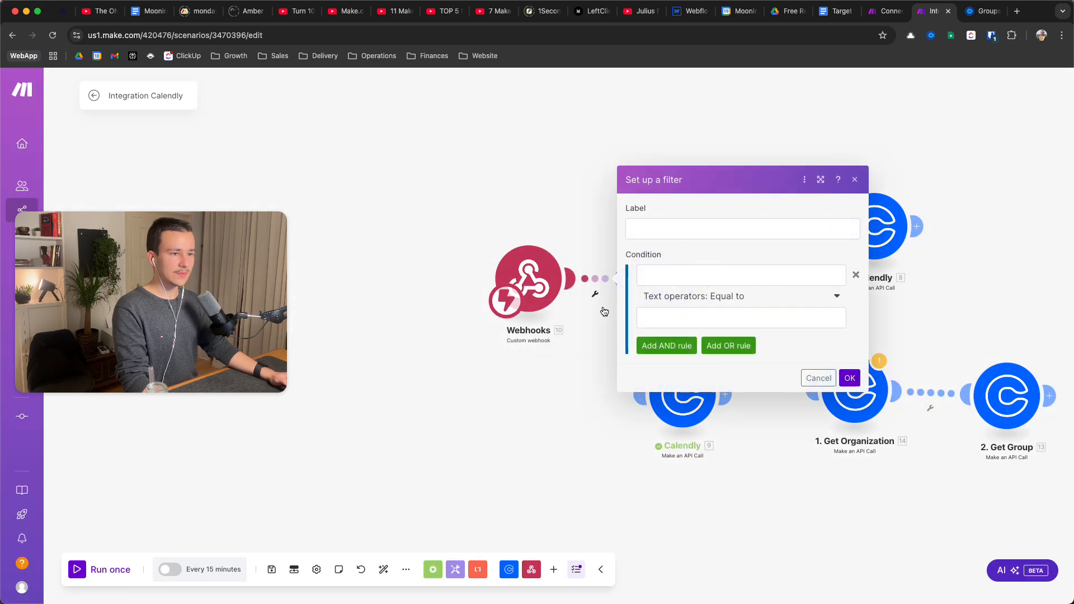
click(684, 231)
click(701, 272)
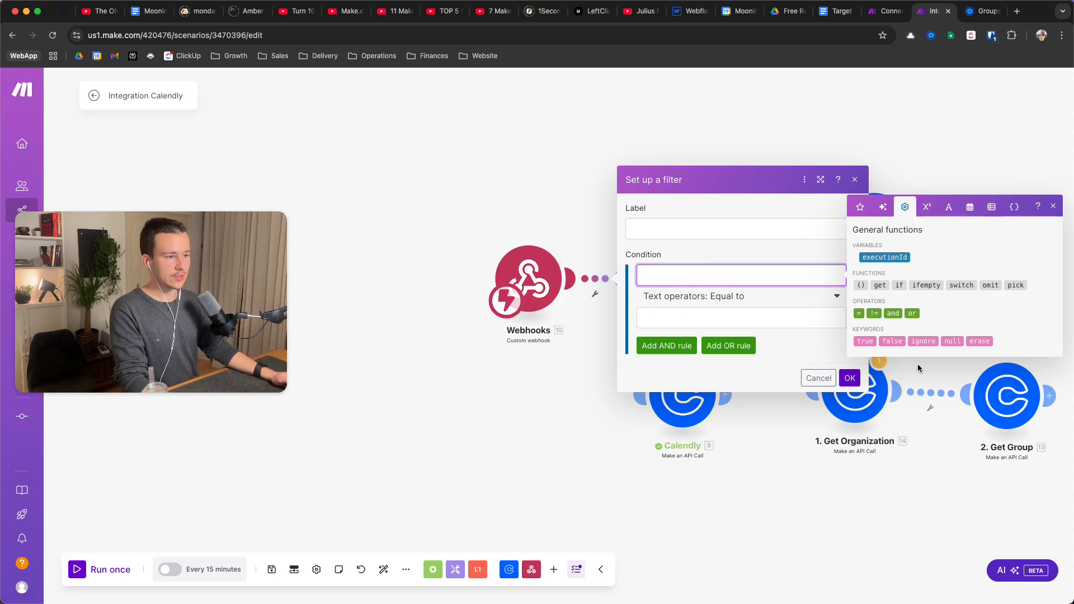
click(850, 378)
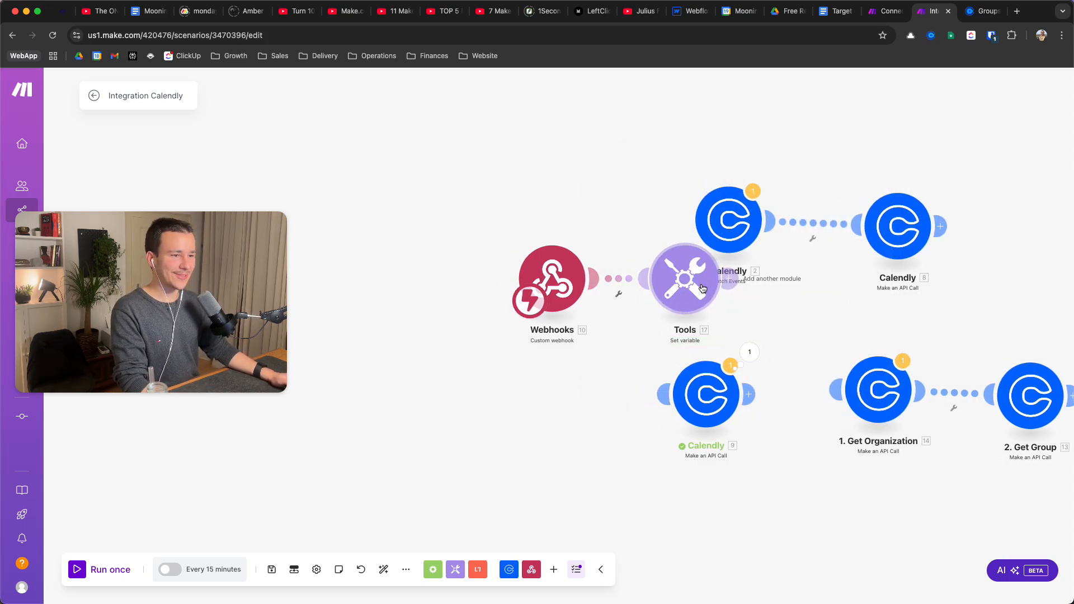
Run the scenario once to await webhook data, then switch to Calendly's admin Groups page
drag(550, 267, 473, 266)
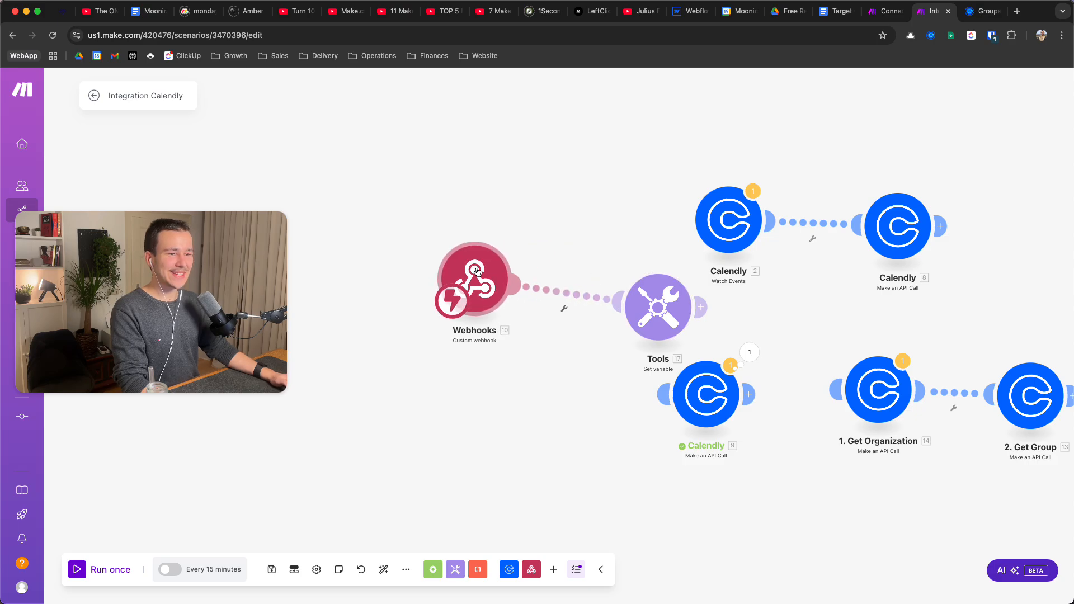
click(79, 570)
drag(551, 458, 695, 502)
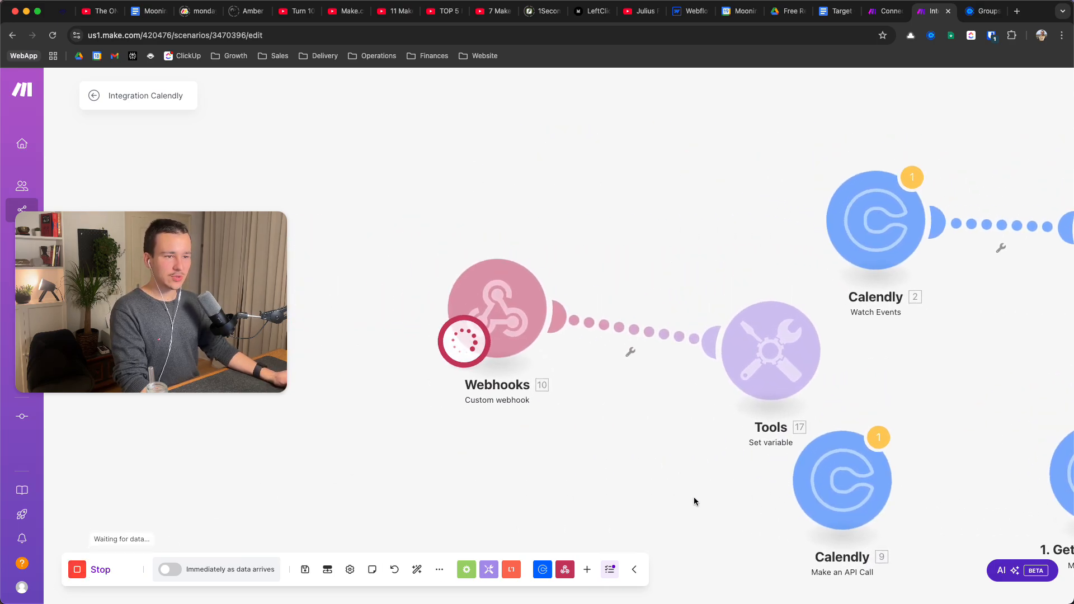
click(974, 13)
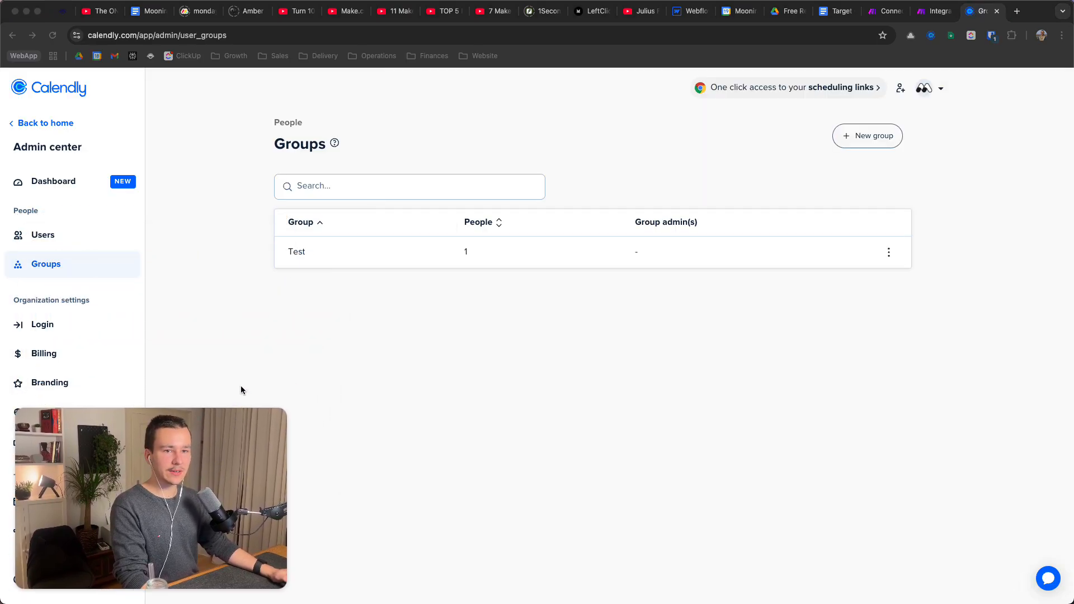
Open the moonira/ 1:1 booking page and pick December 20 at 15:00
click(381, 35)
click(380, 33)
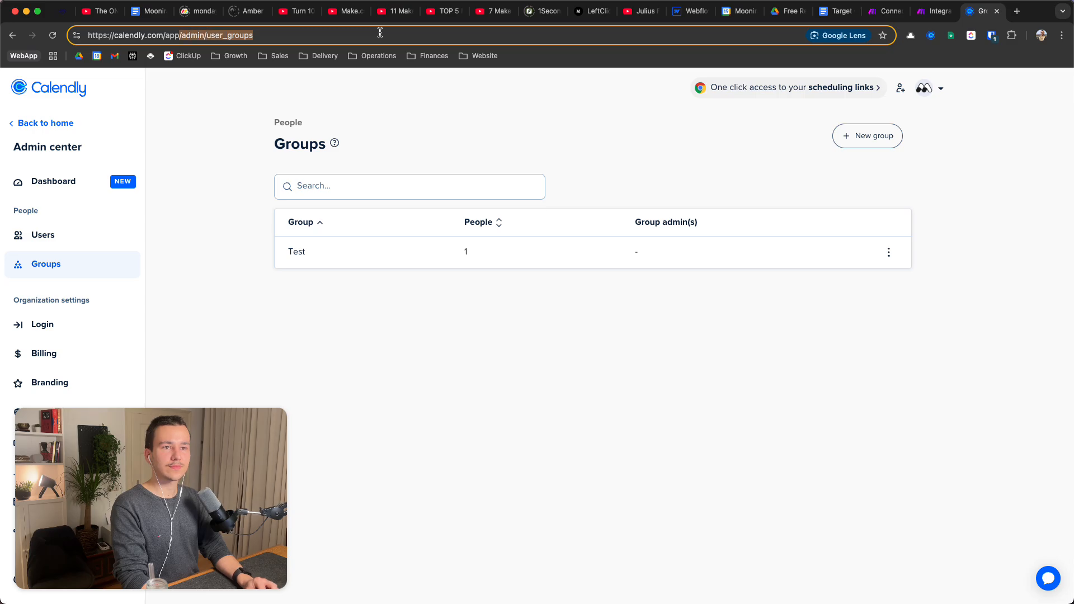
text(moonira/)
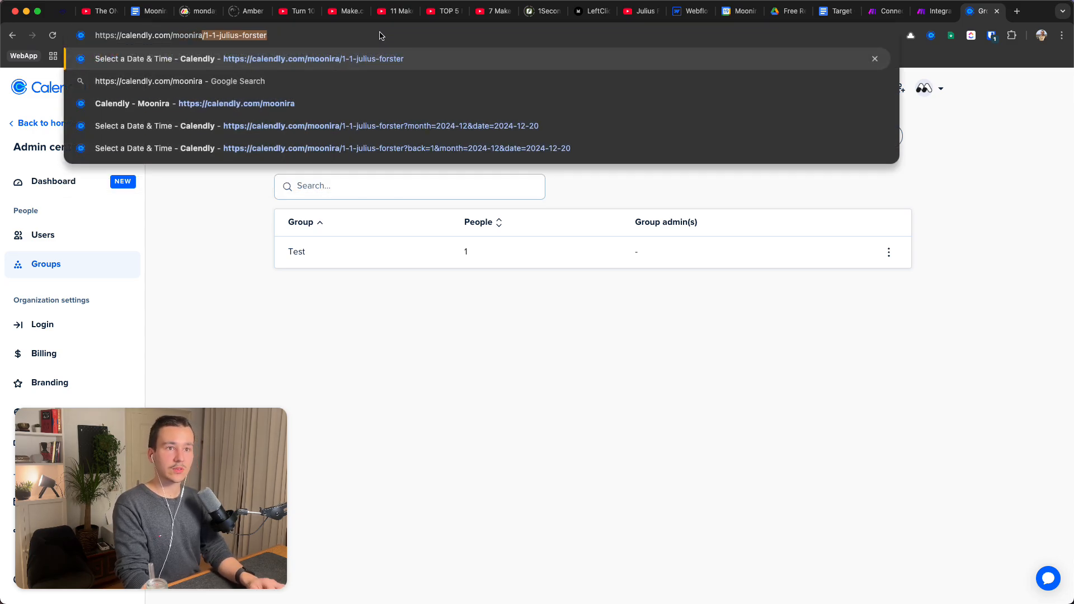
key(Return)
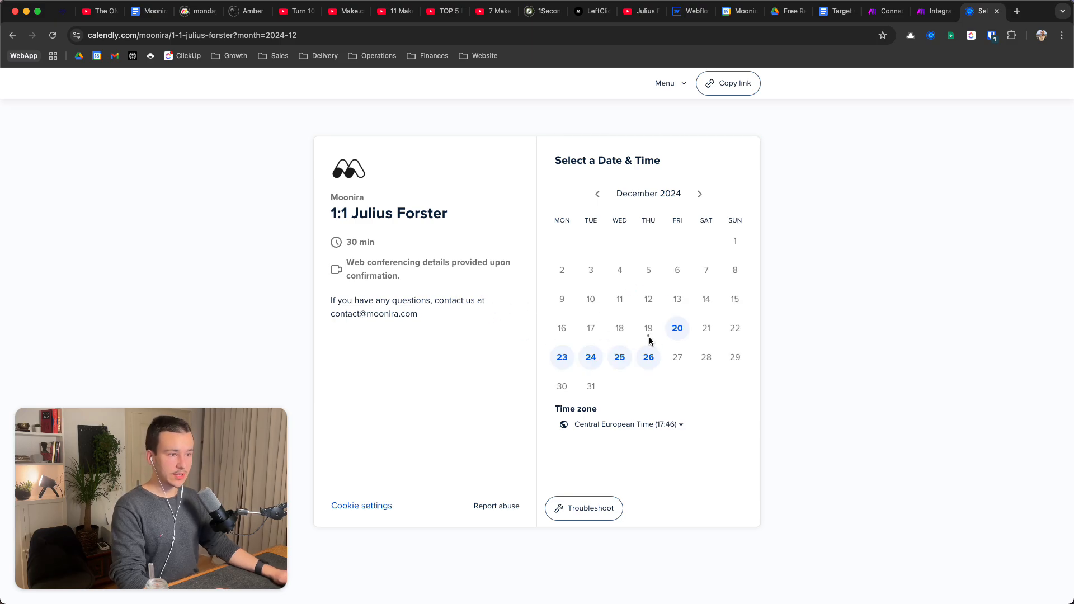
click(678, 334)
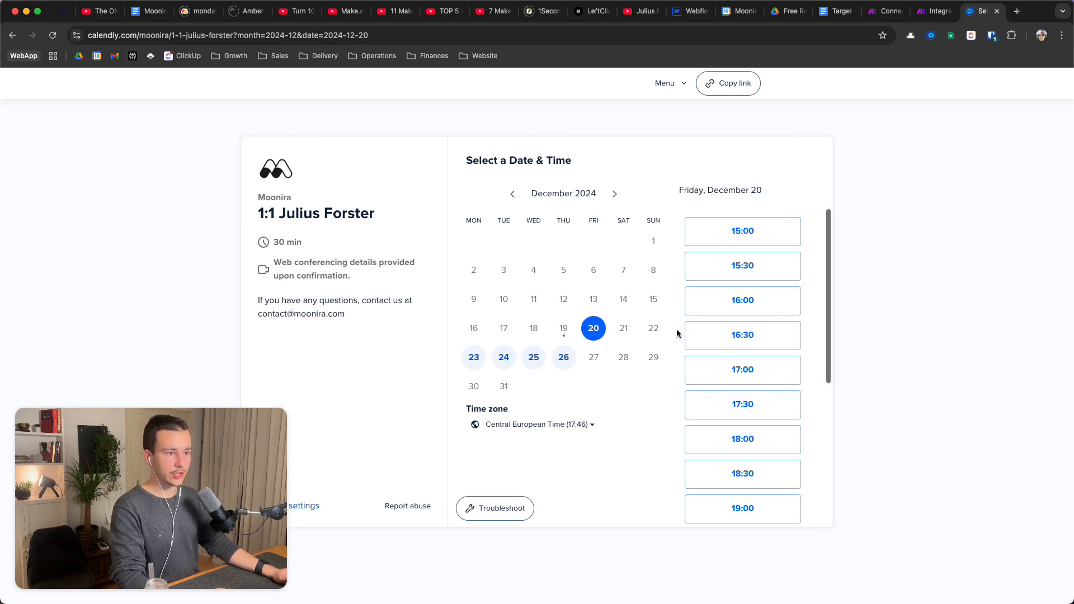
click(789, 237)
click(791, 238)
Book as 'Test (delete)' with the attendee's e-mail and note 'Test', then return to Make
click(573, 188)
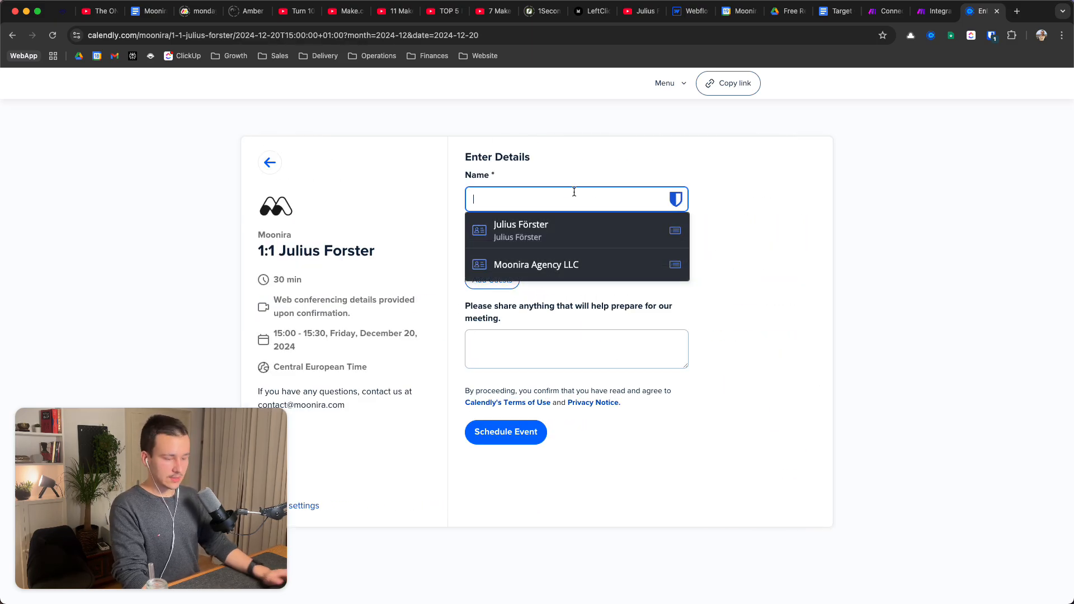
text(Test (dee)
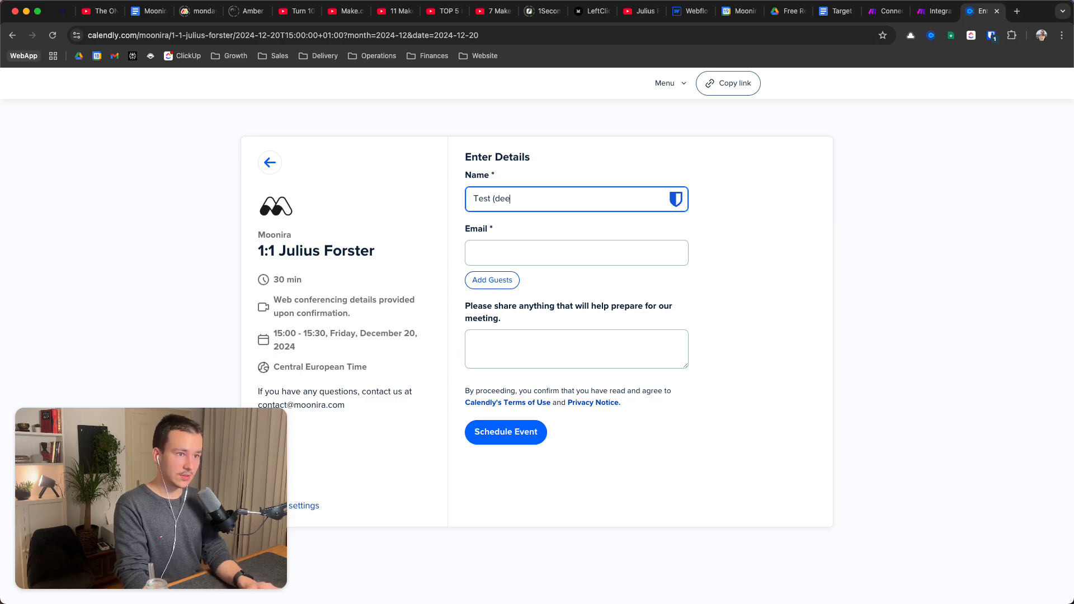
key(BackSpace)
text(lete))
key(Tab)
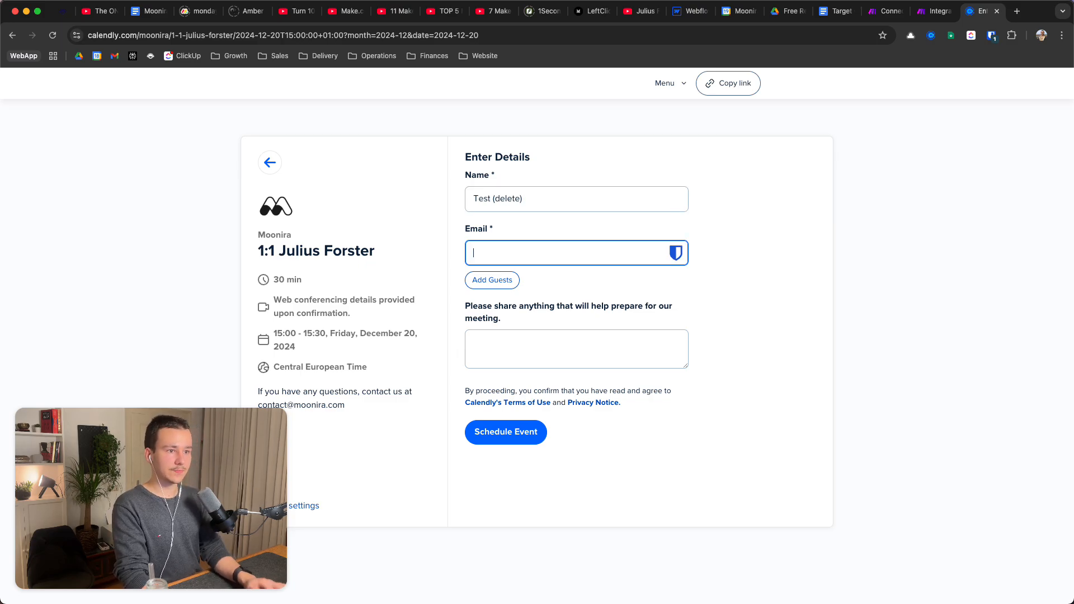
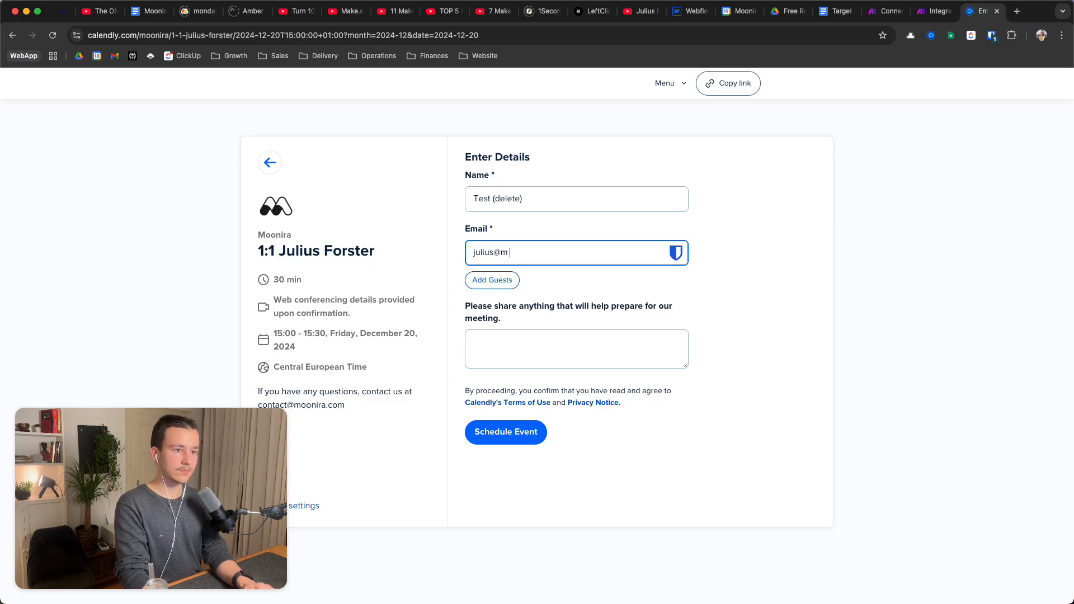
key(Tab)
key(Tab)
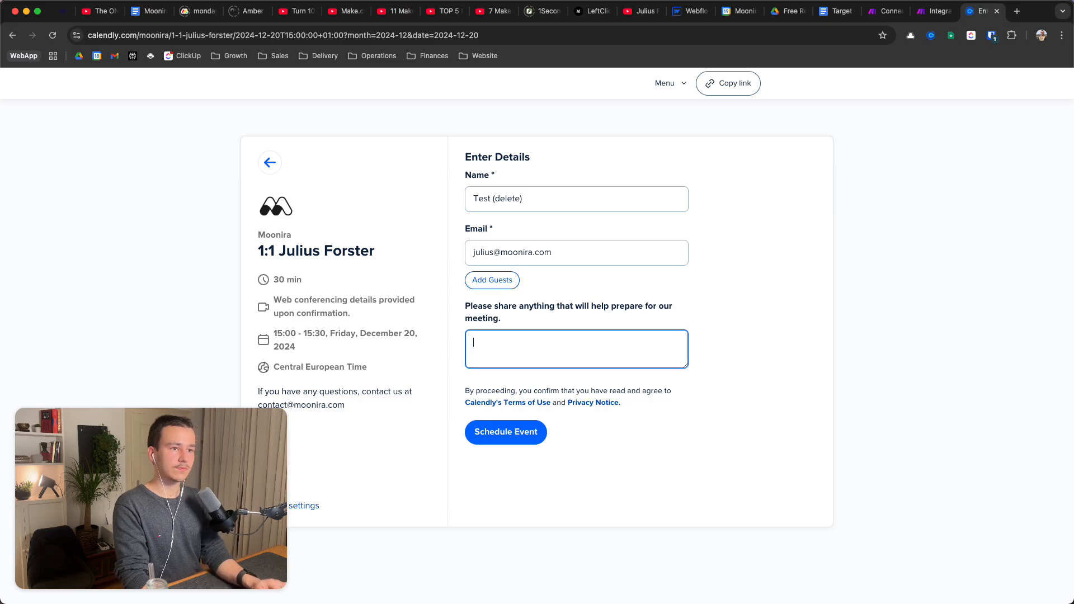
text(Test)
click(498, 430)
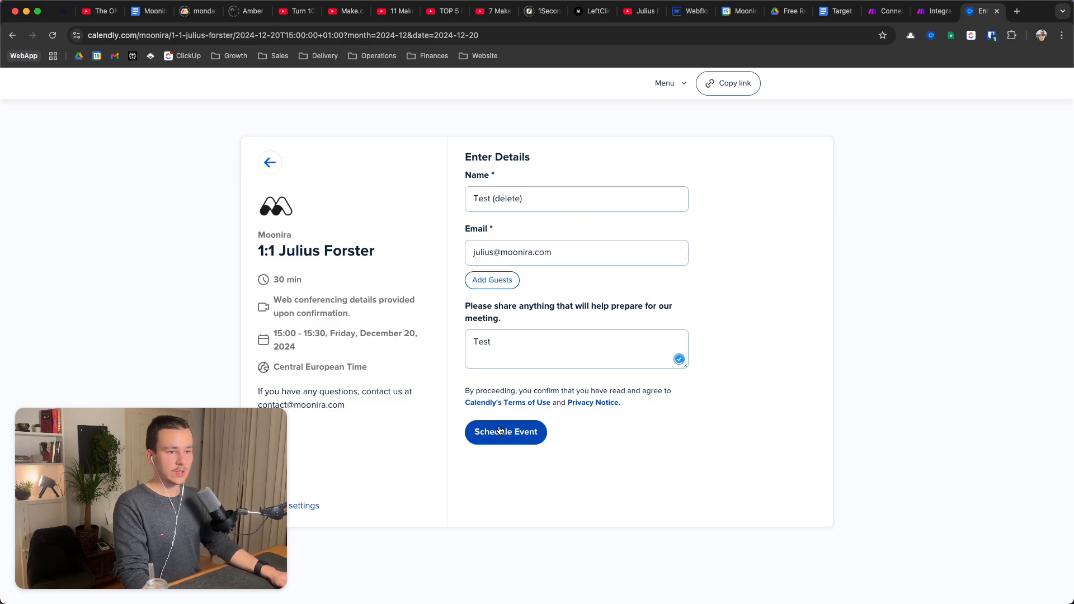
click(934, 11)
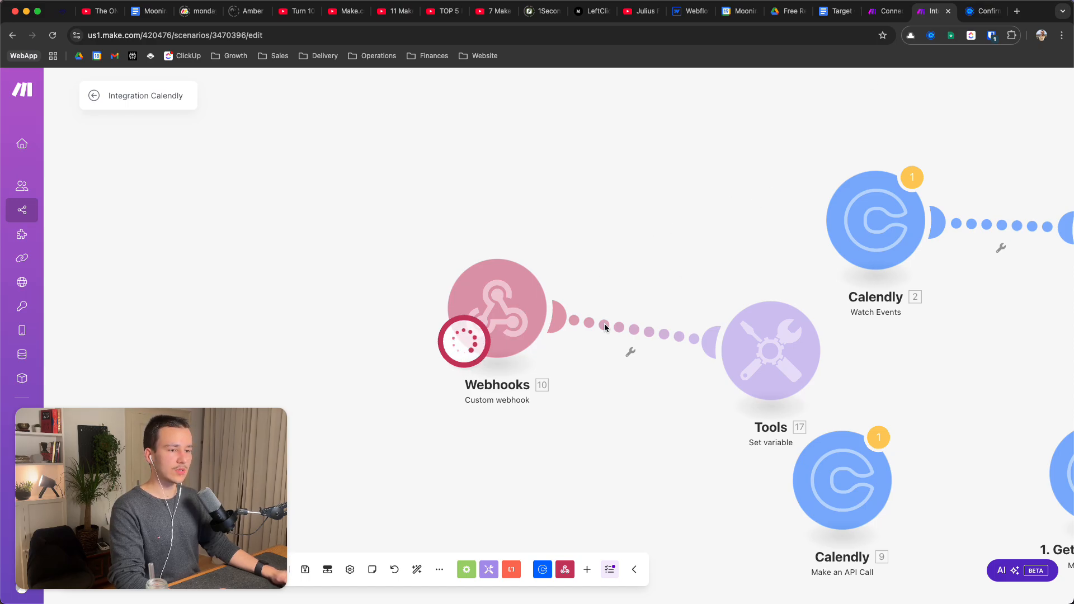
Scroll and zoom around the canvas to inspect the Calendly 20 module's successful run
scroll(549, 223, right, 3)
scroll(550, 223, down, 2)
scroll(579, 223, up, 1)
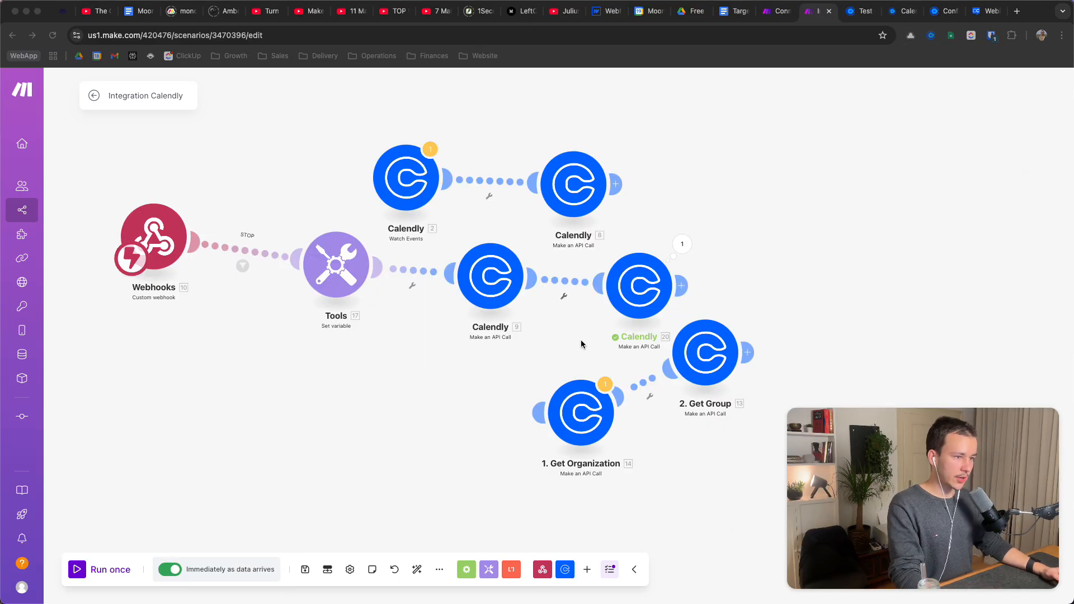
scroll(669, 244, up, 3)
scroll(669, 244, down, 5)
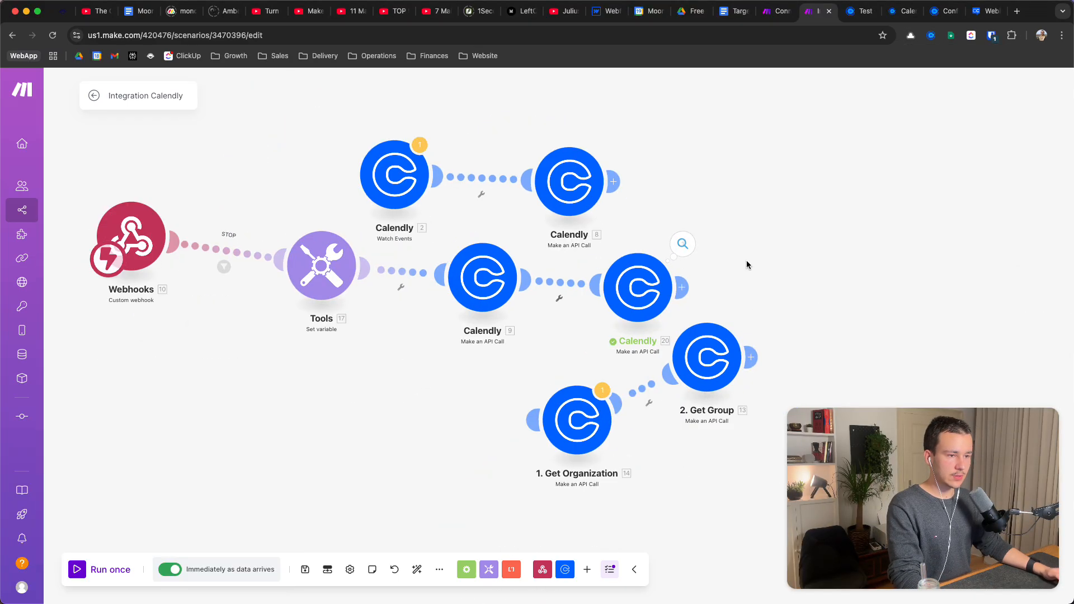
scroll(684, 261, up, 5)
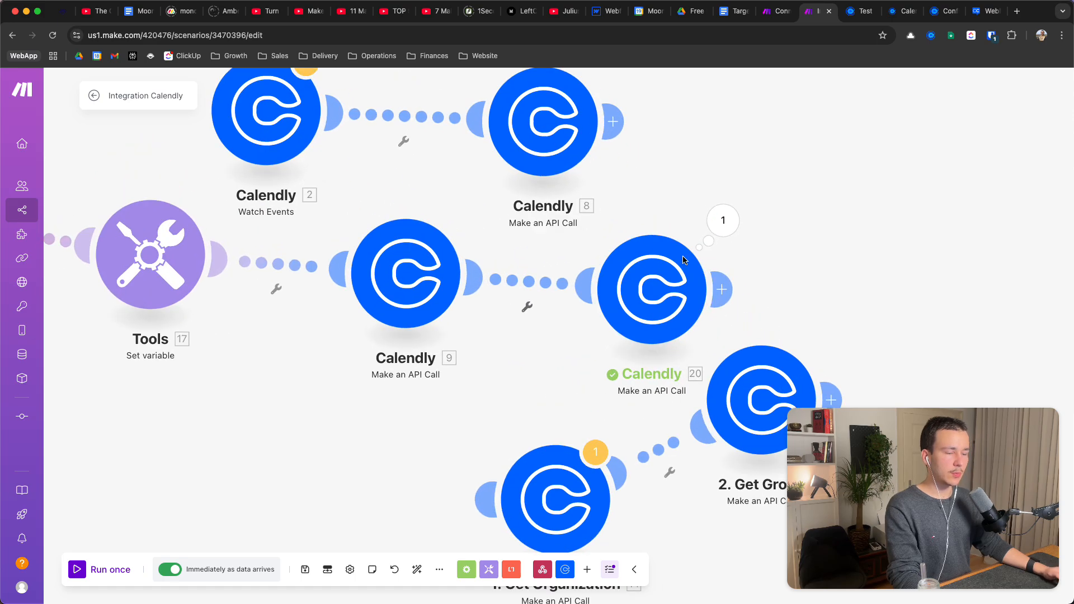
click(667, 300)
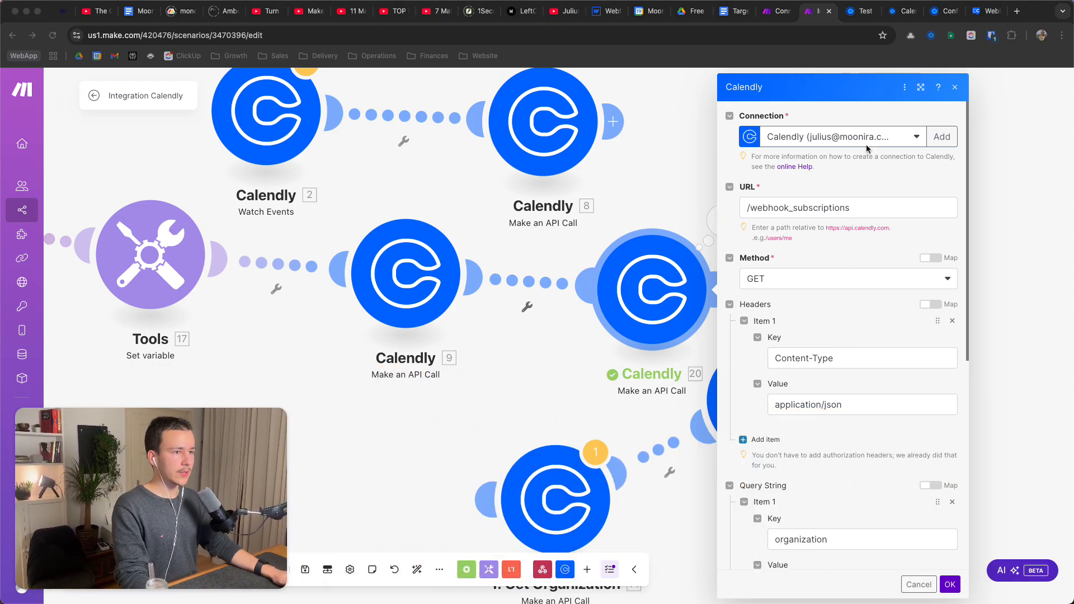
triple_click(813, 209)
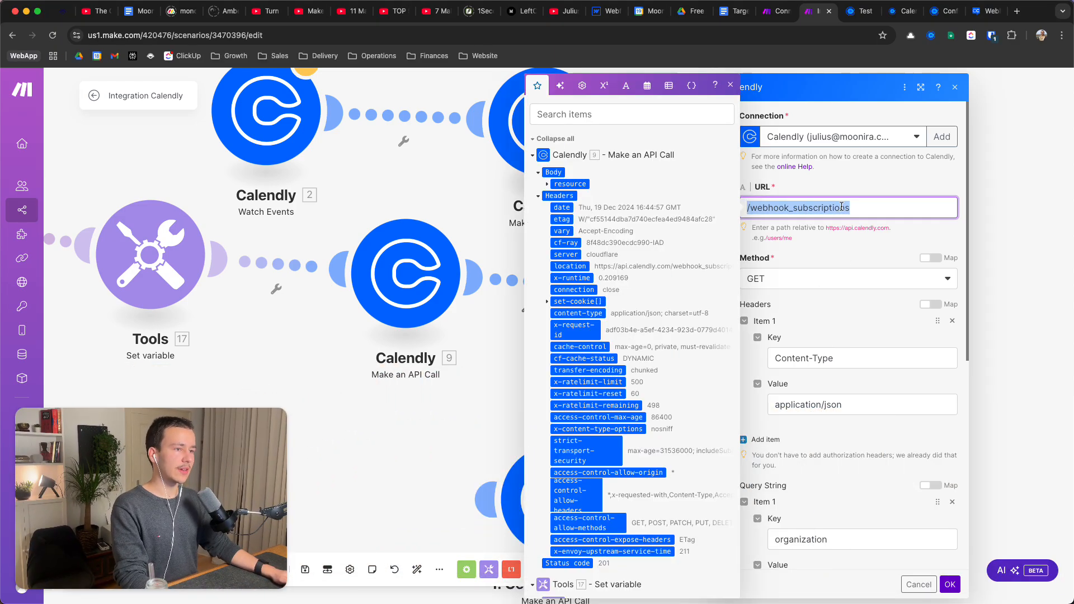
click(865, 198)
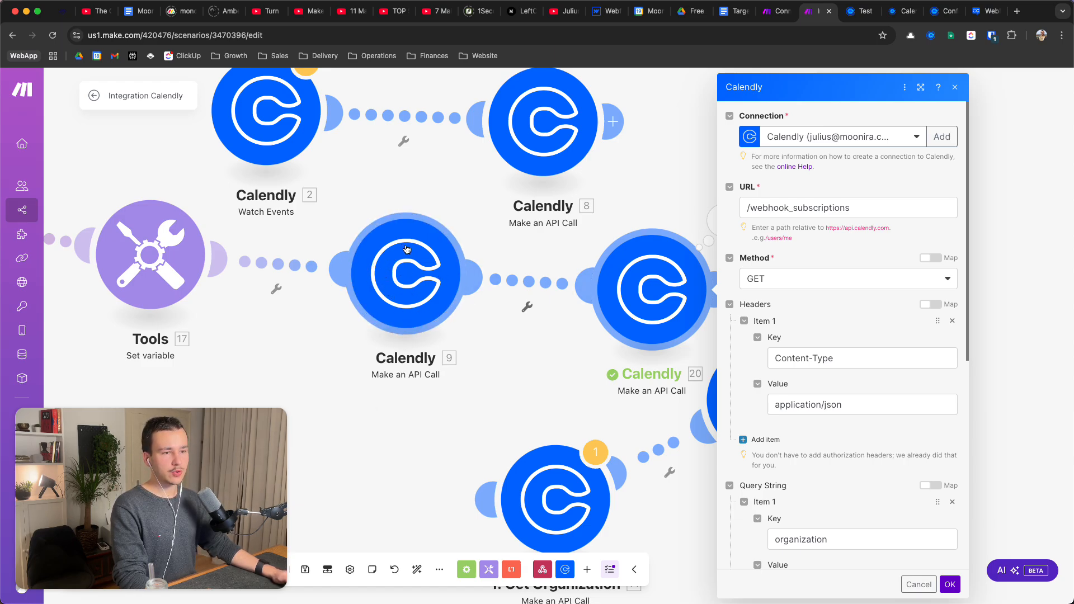
click(773, 282)
click(818, 277)
scroll(792, 291, down, 7)
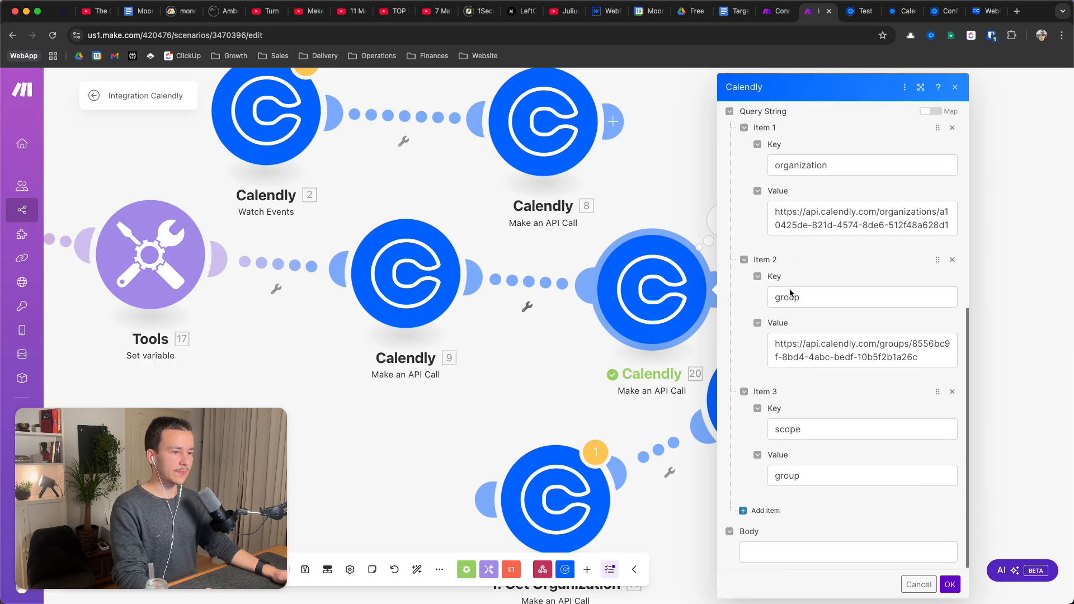
scroll(817, 358, up, 3)
scroll(842, 429, down, 3)
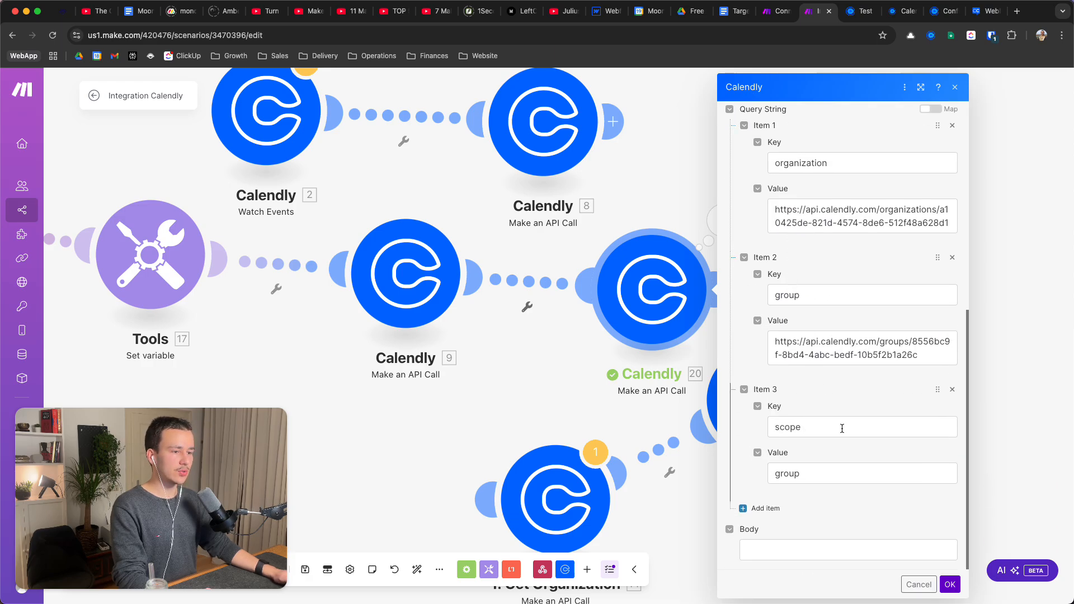
click(784, 557)
scroll(792, 556, up, 2)
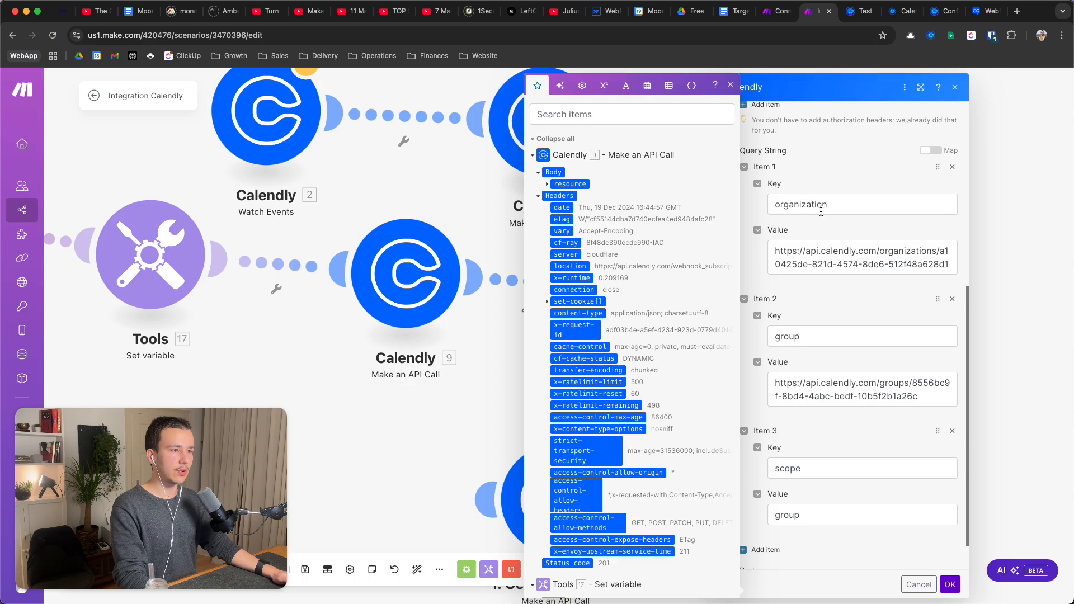
click(821, 211)
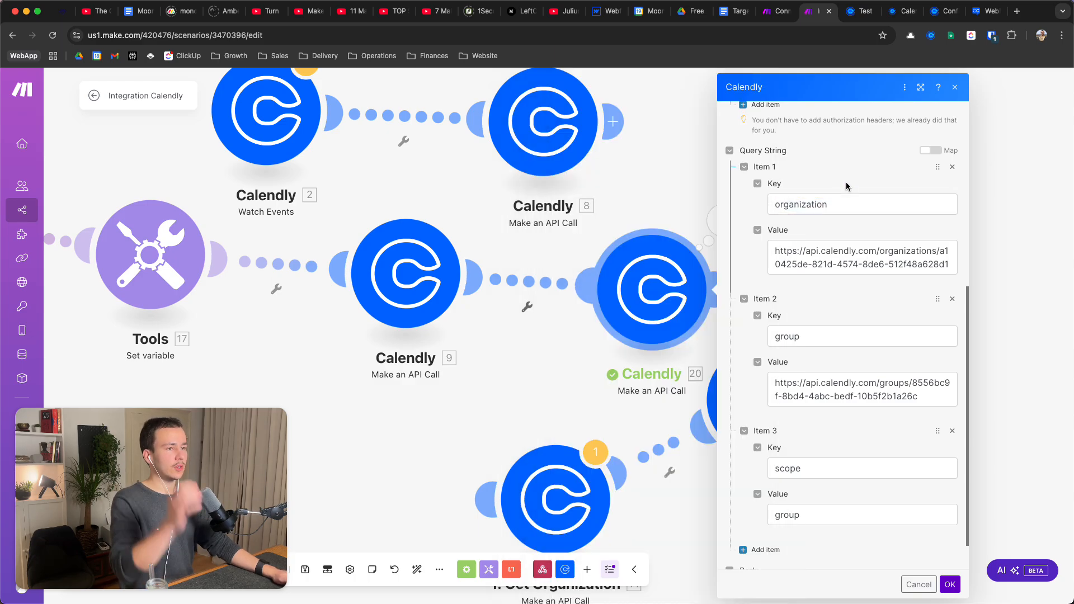
double_click(815, 205)
triple_click(855, 256)
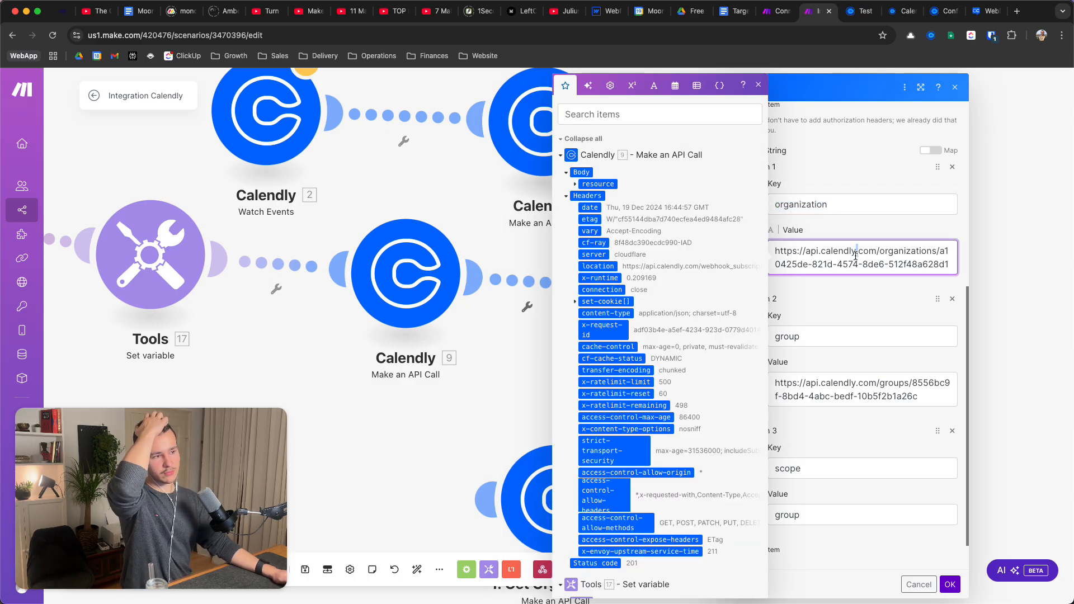
click(851, 235)
scroll(851, 235, down, 2)
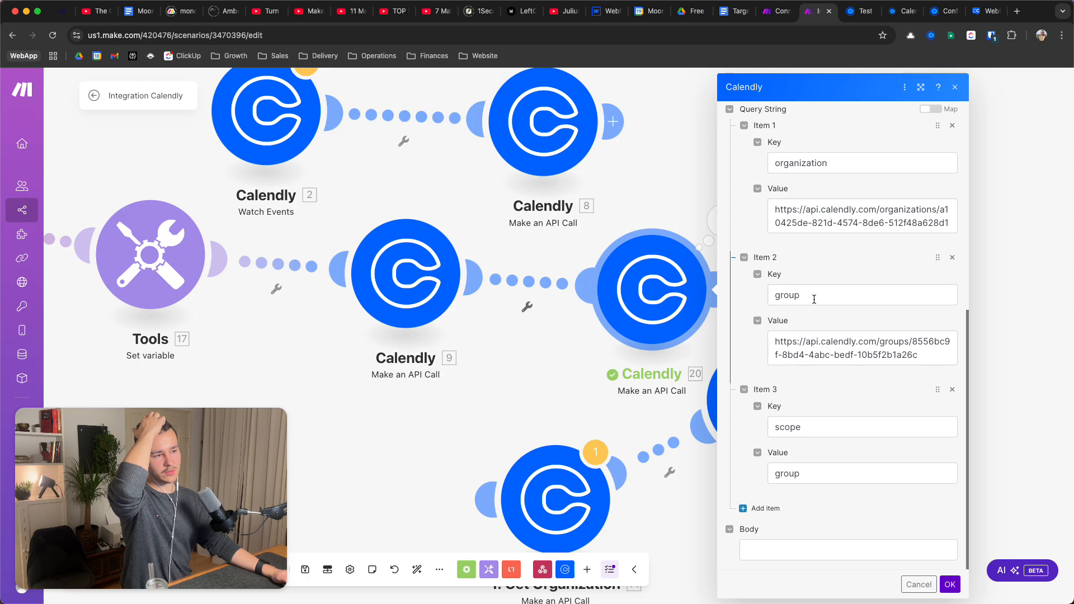
click(814, 299)
triple_click(848, 215)
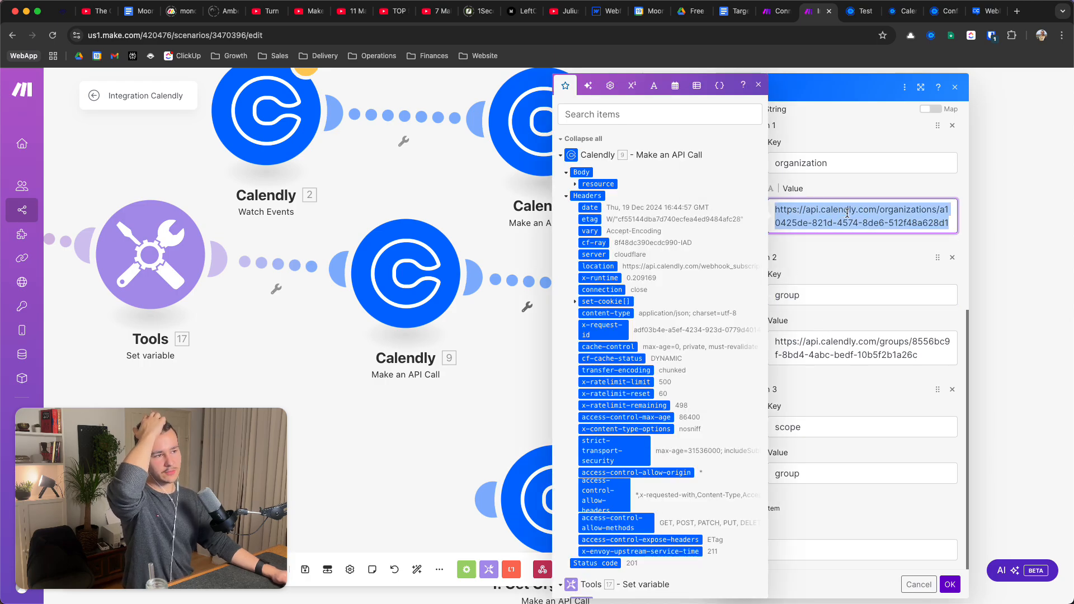
click(833, 295)
click(839, 357)
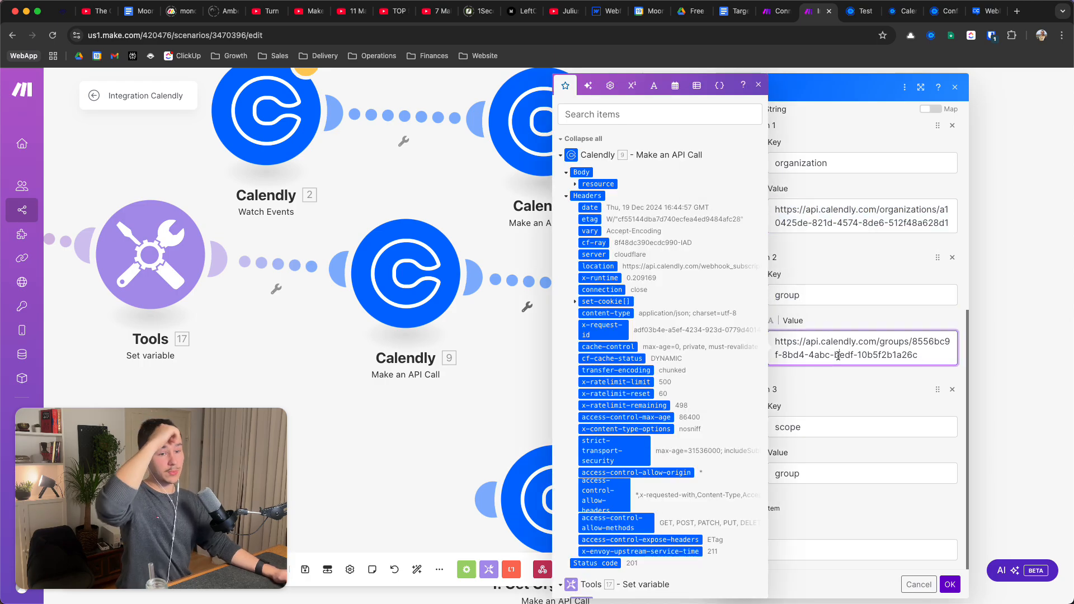
click(834, 423)
double_click(834, 423)
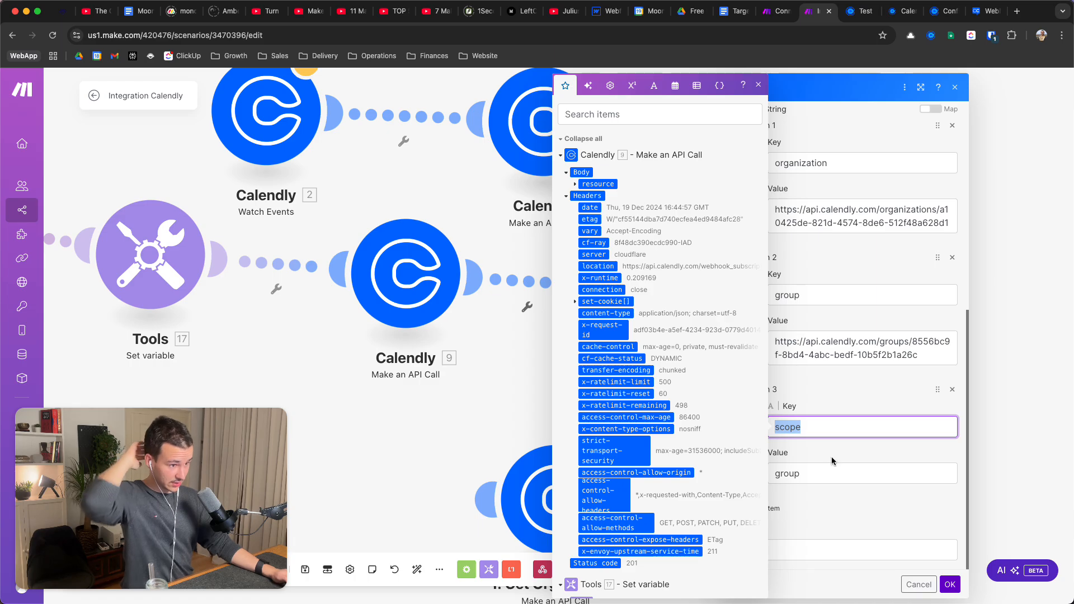
click(834, 464)
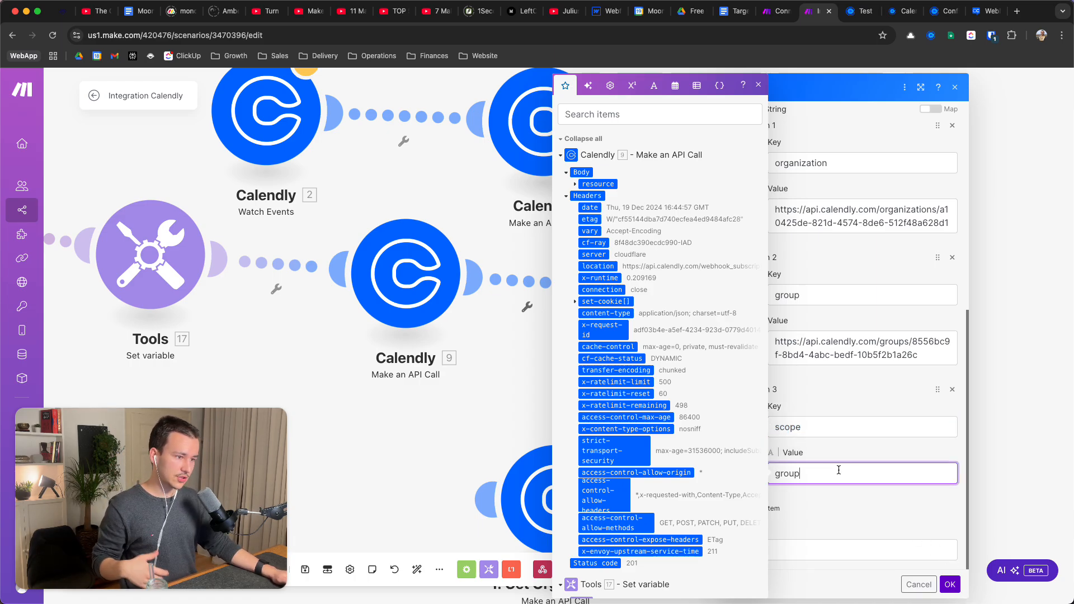
click(921, 584)
scroll(674, 291, down, 3)
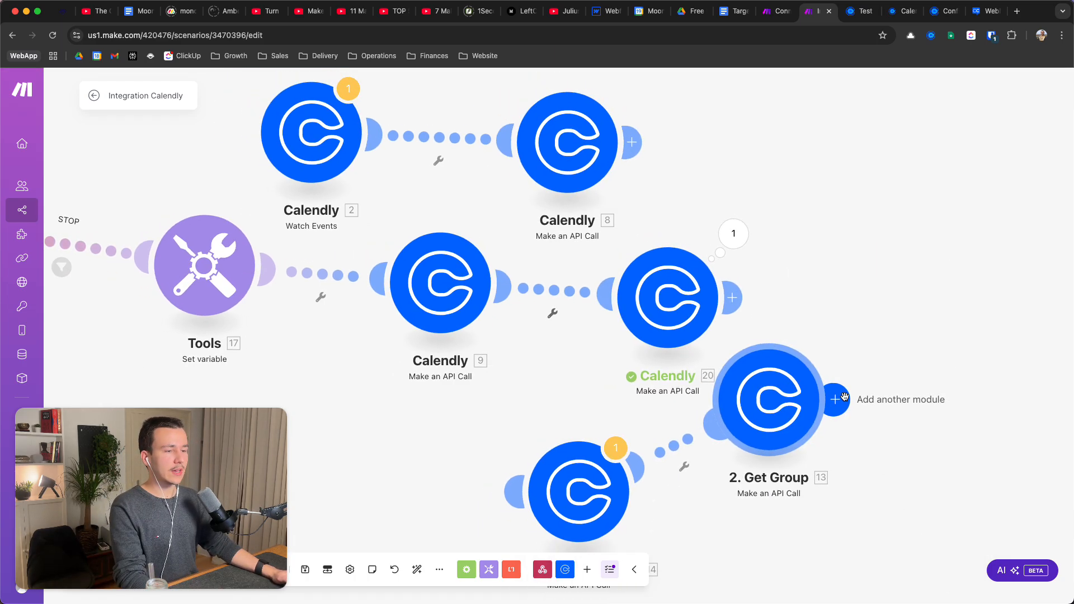
Run only Calendly module 20 and expand its returned body and subscription collection
right_click(675, 291)
click(708, 318)
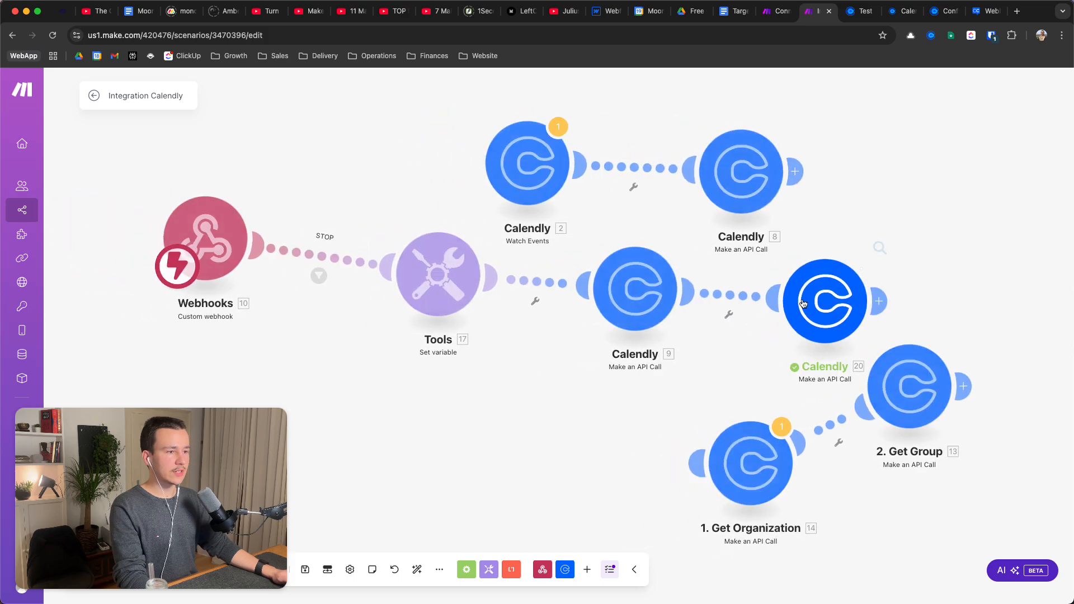
click(653, 302)
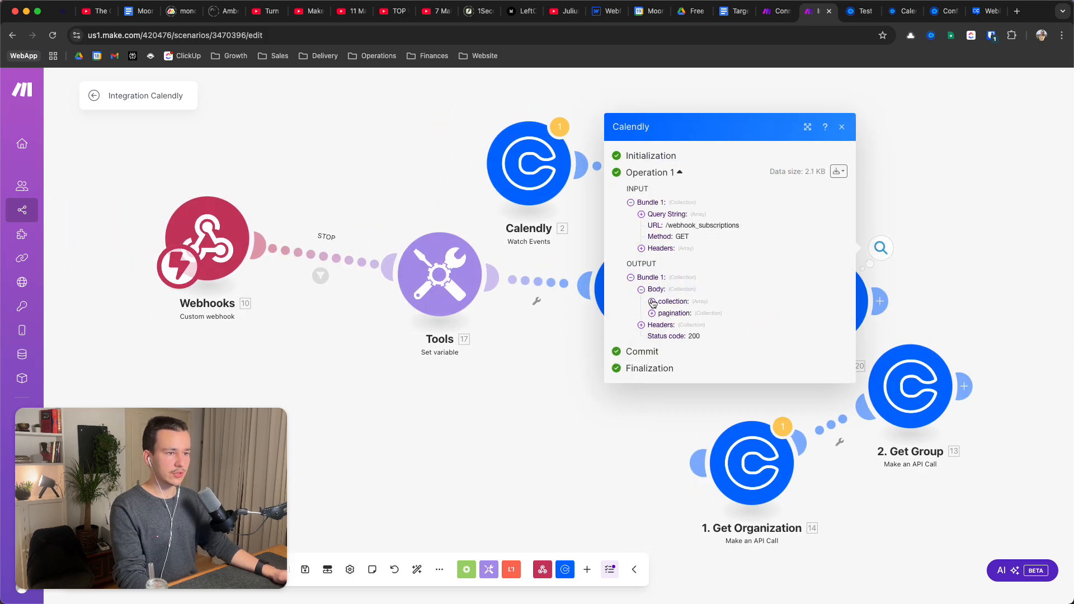
click(652, 301)
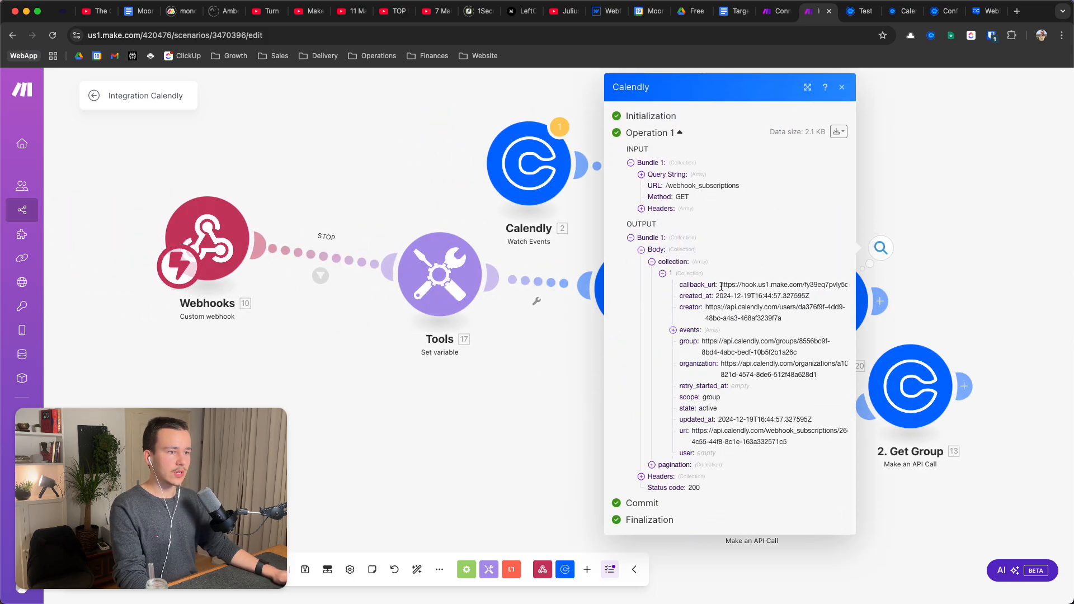
Check the subscription's callback URL, its active state and its uri value
triple_click(725, 285)
click(780, 284)
triple_click(772, 283)
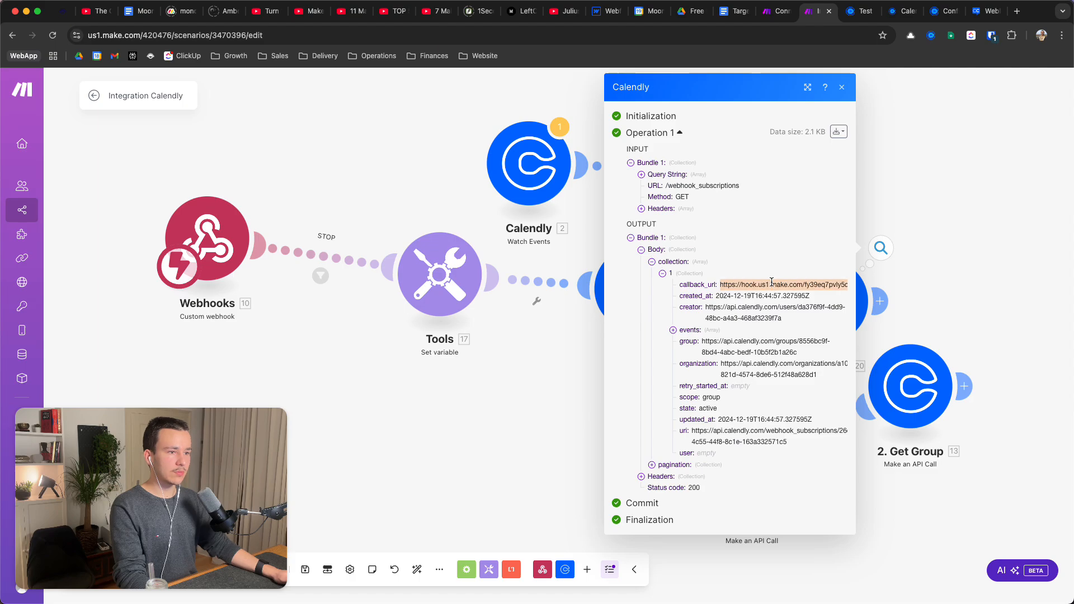
double_click(707, 408)
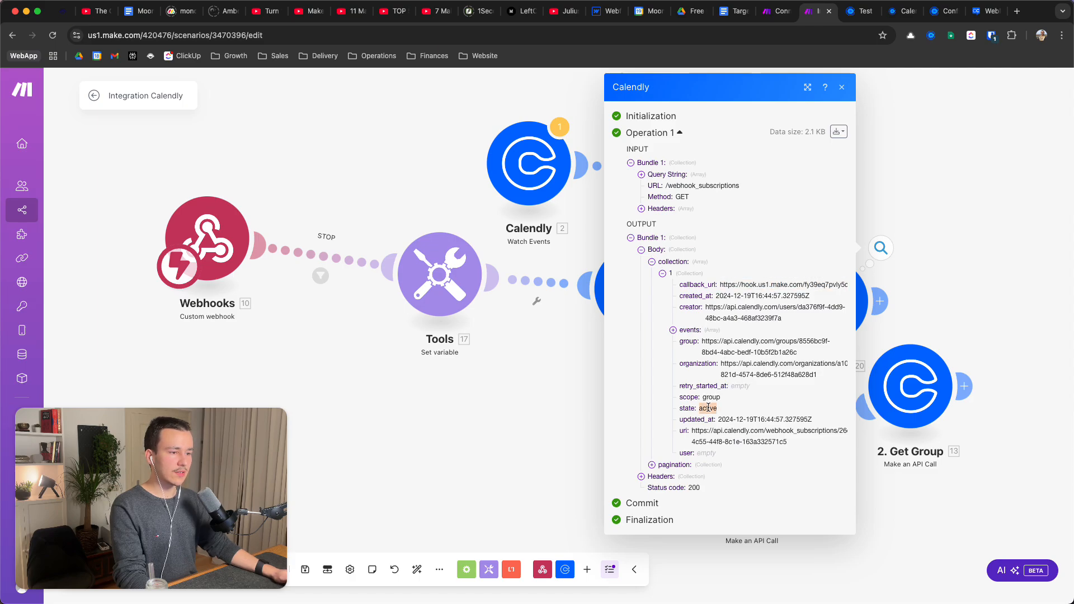
triple_click(758, 431)
click(717, 440)
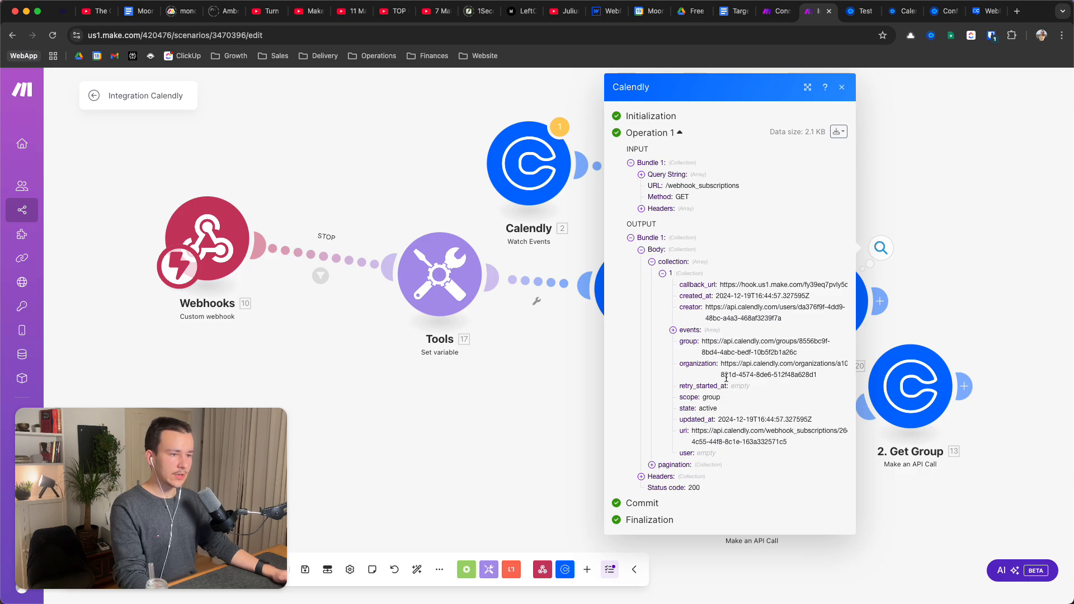
Confirm the four subscribed invitee events, close the output and save the scenario
click(673, 330)
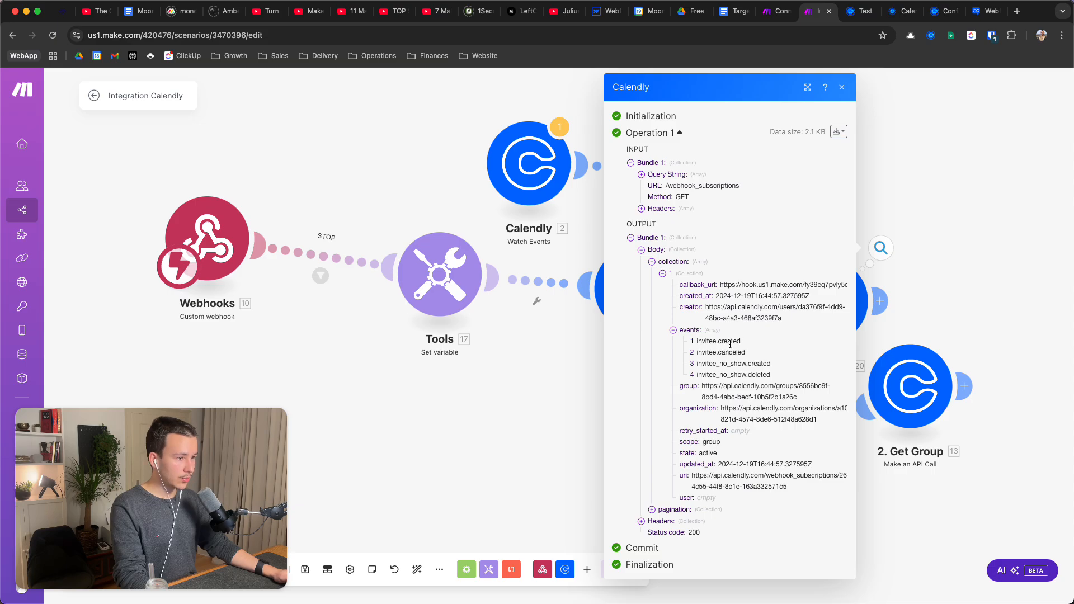
click(962, 314)
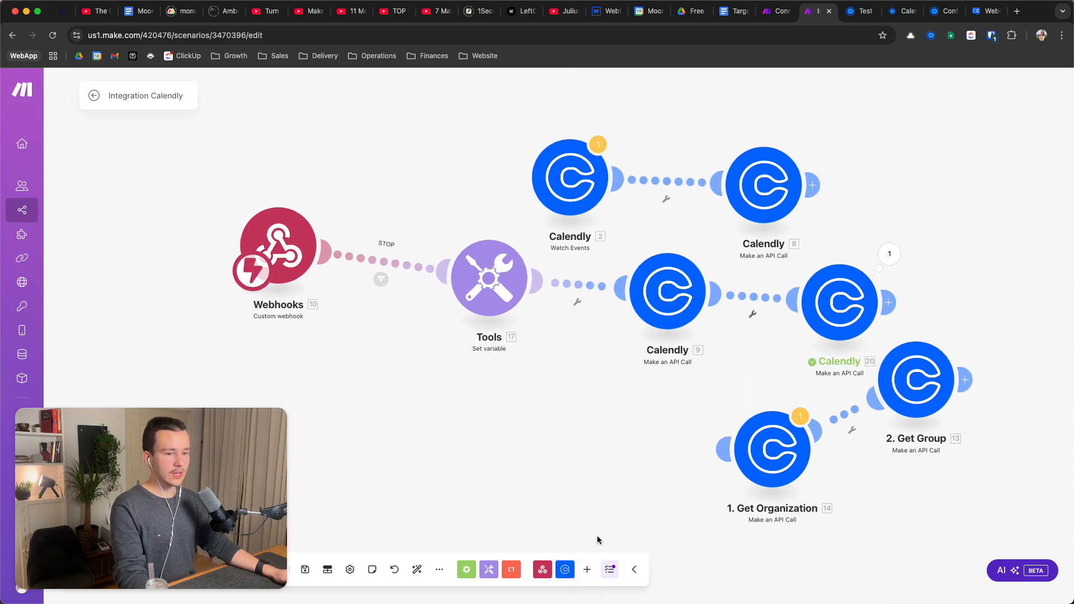
click(305, 570)
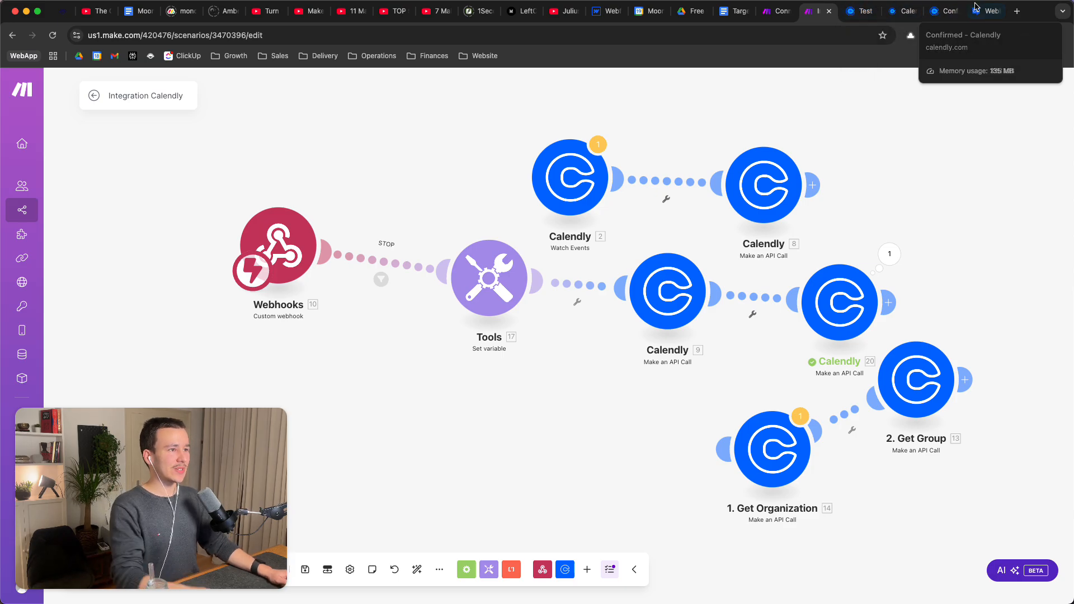
Load the Calendly booking page calendly.com/moonira/j in a new tab
click(1017, 11)
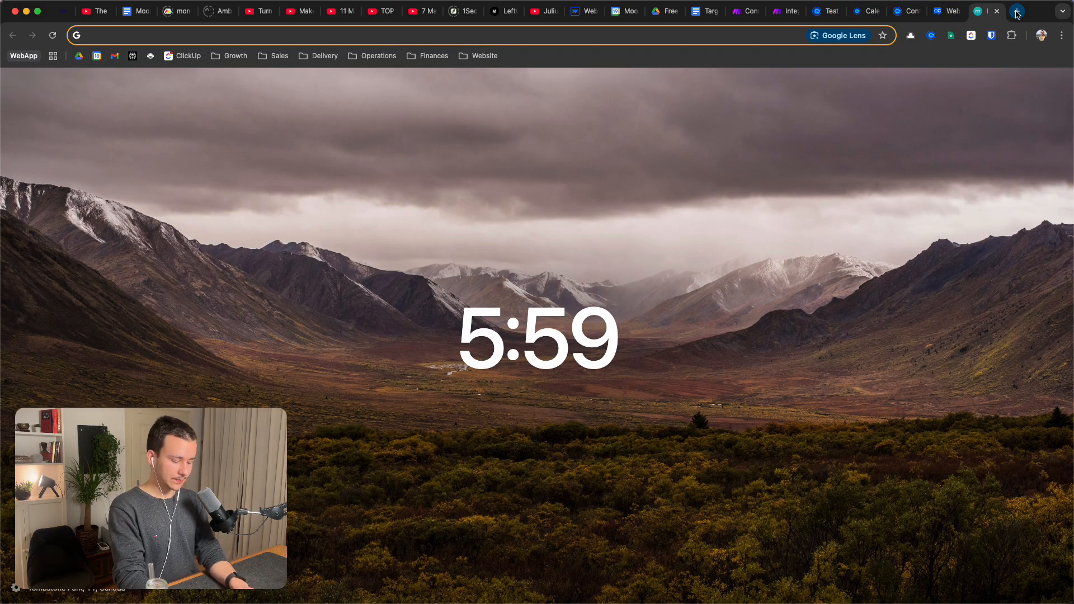
text(calendly.co)
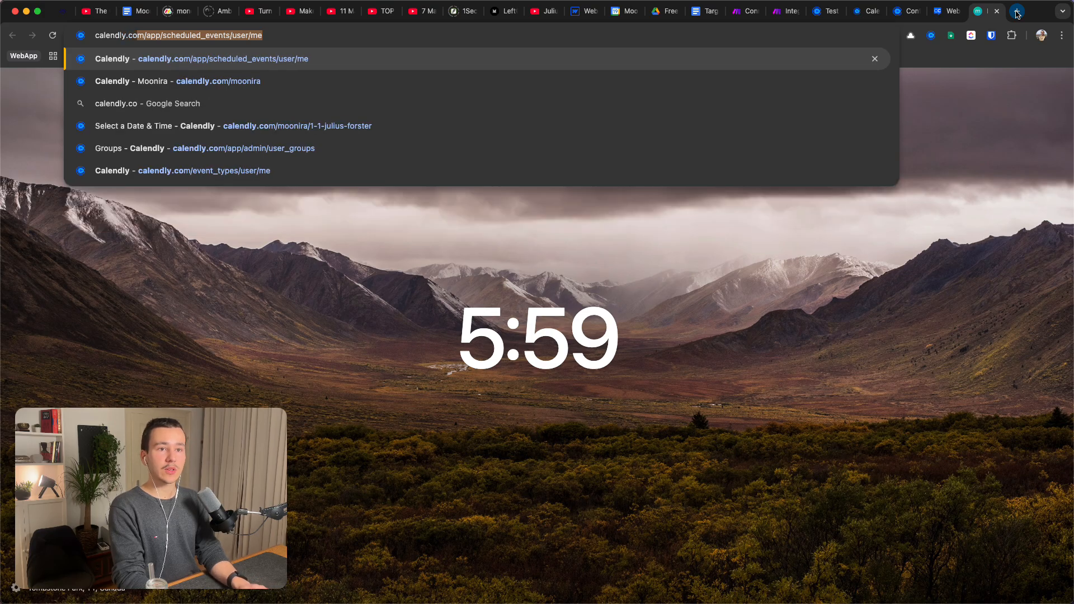
text(m/moonira/j)
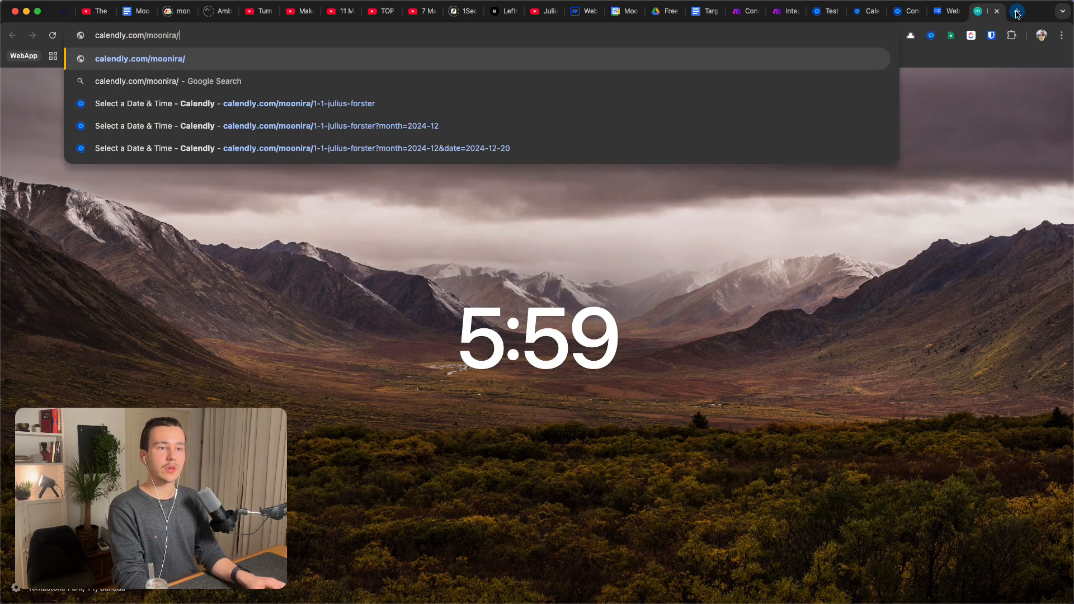
key(Down)
key(Down)
key(Return)
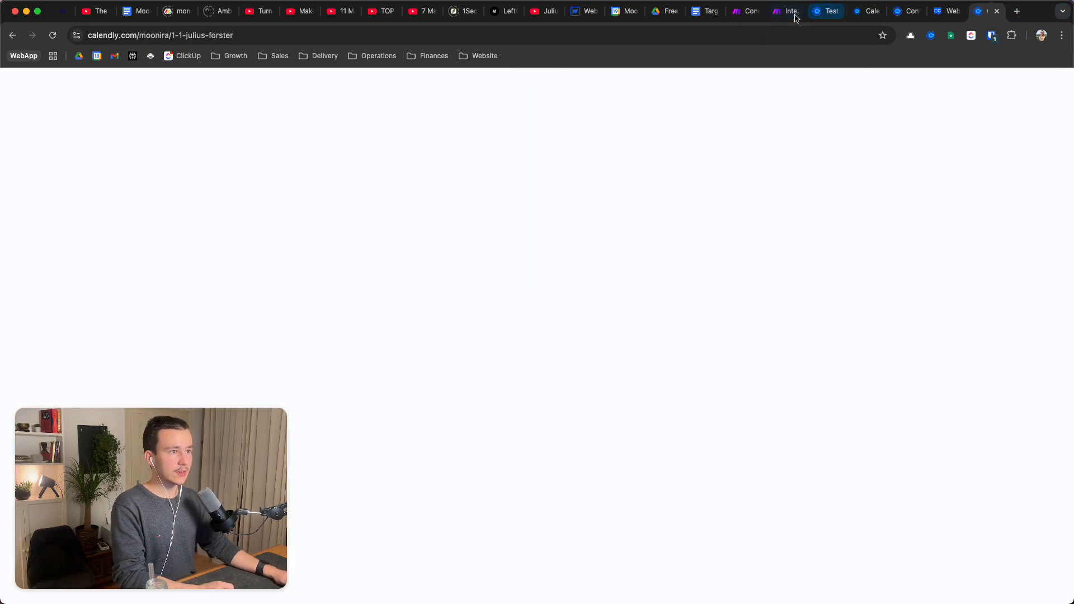
Back in Make, set the scenario to run once and wait for data
click(795, 16)
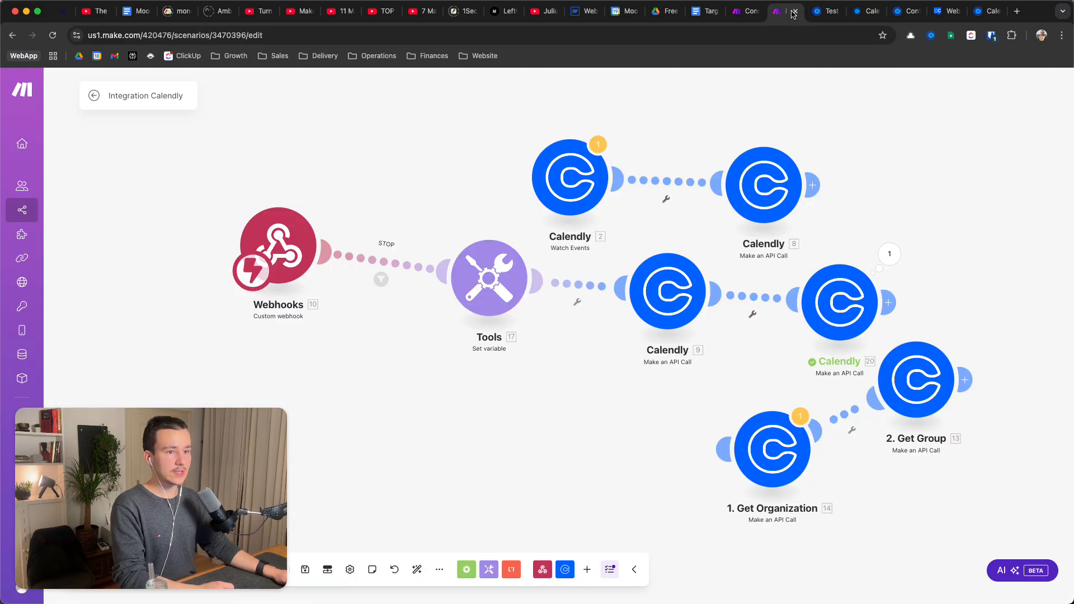
drag(228, 502, 952, 354)
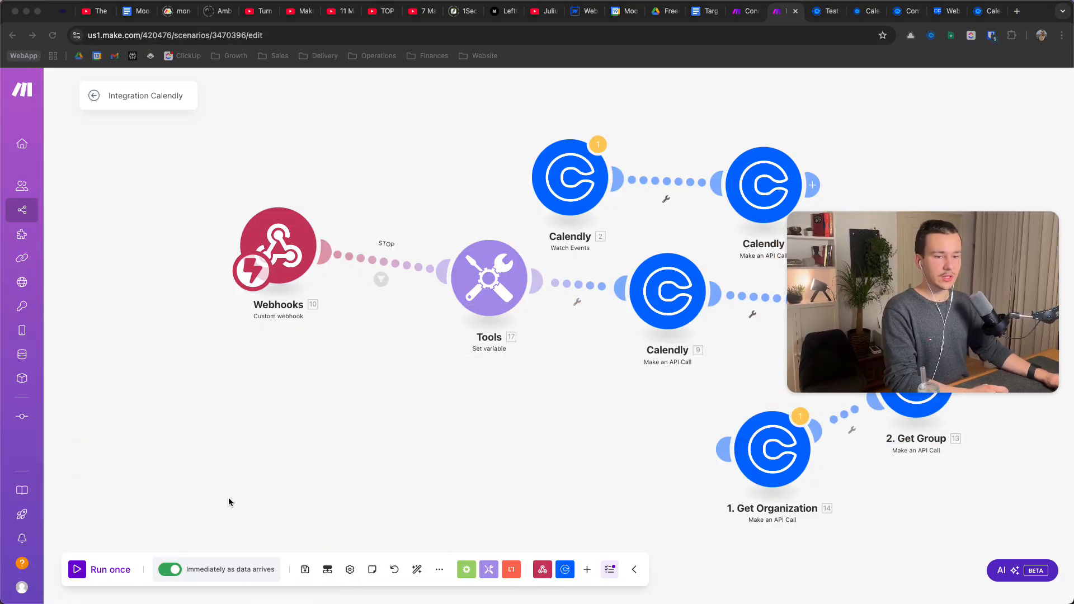
click(92, 569)
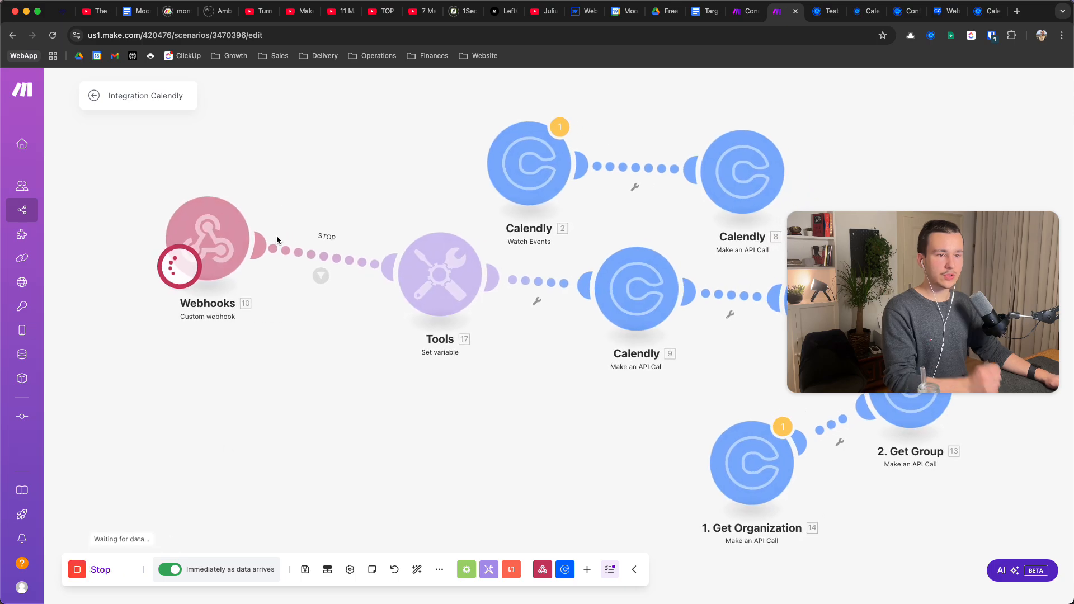
Choose Friday, December 20 at 15:00 on the Calendly booking page
click(991, 11)
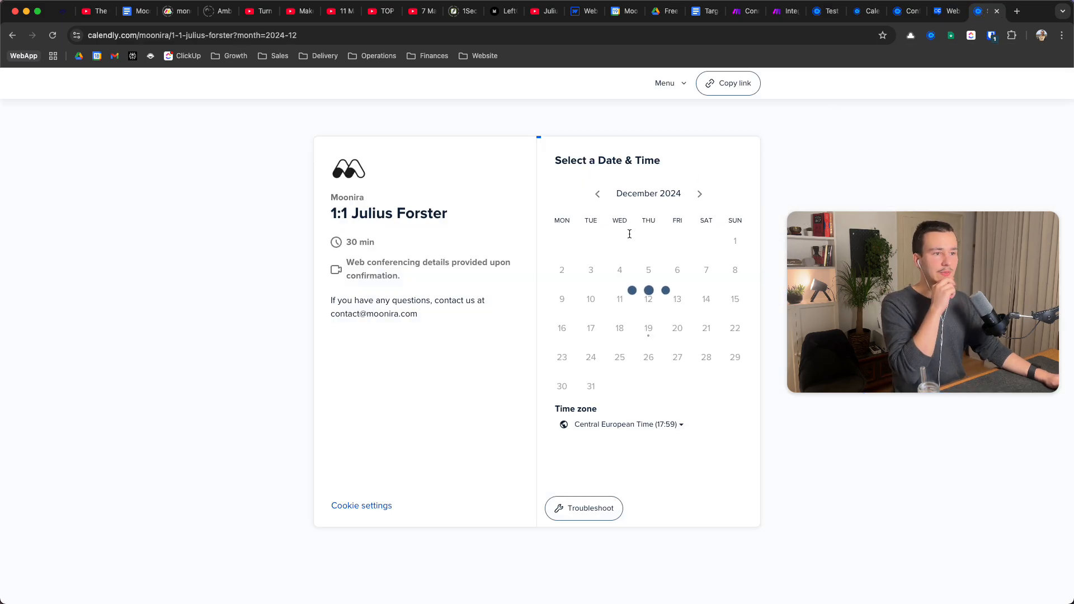
click(685, 327)
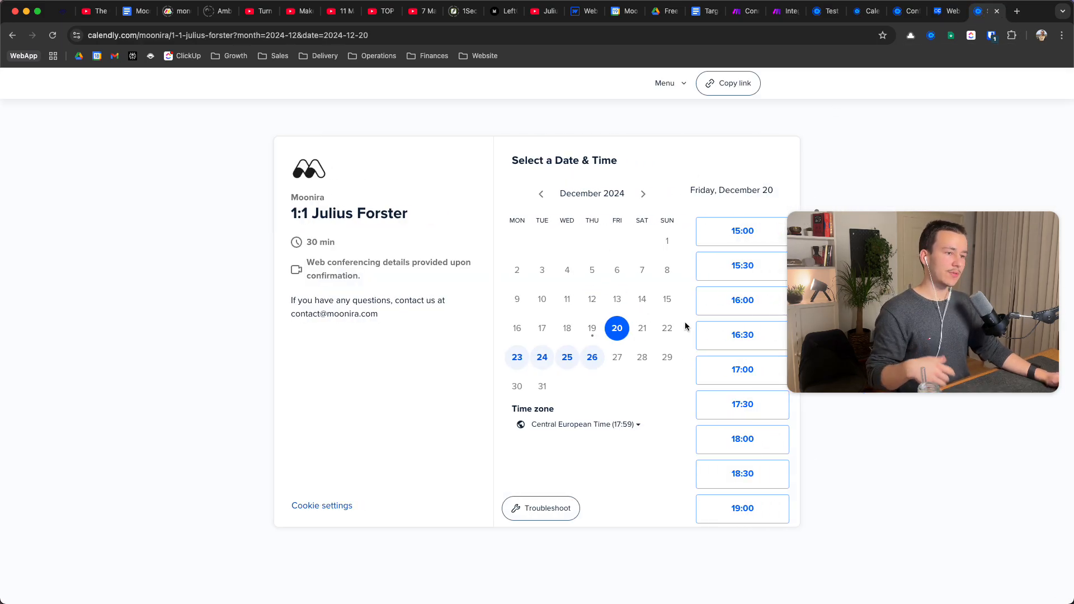
click(758, 241)
click(778, 231)
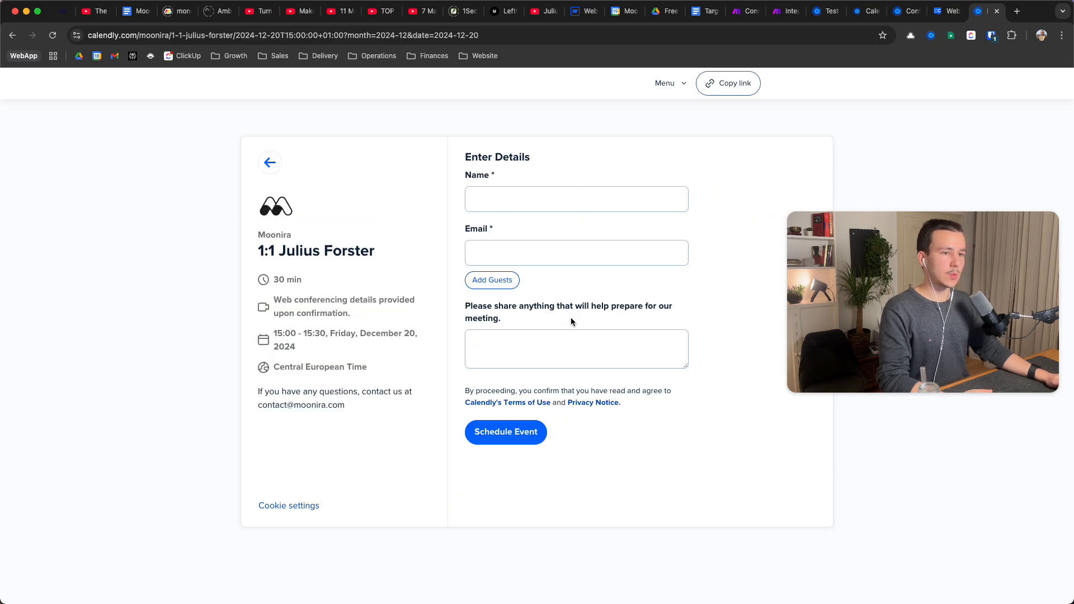
Enter a test invitee name, a test e-mail and the note 'Test', then schedule the event
click(562, 196)
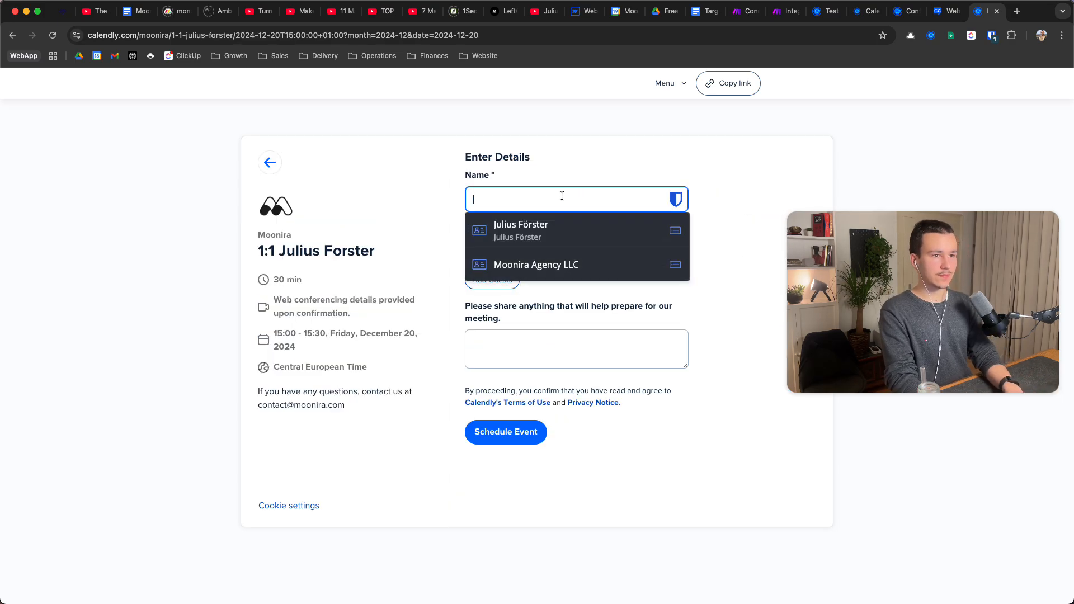
text(Jult)
key(Tab)
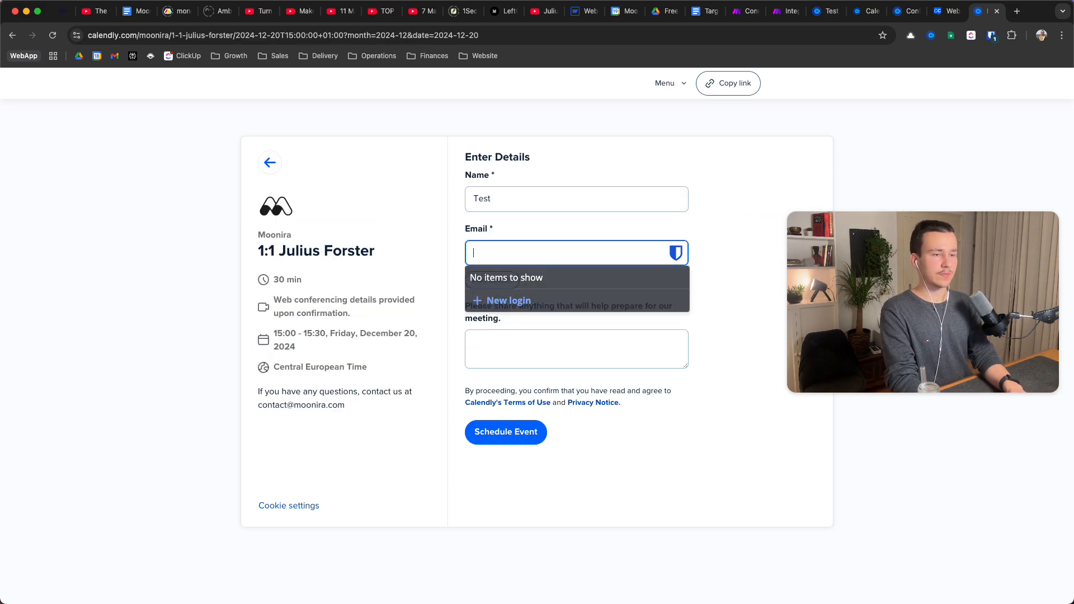
text(test@test.co)
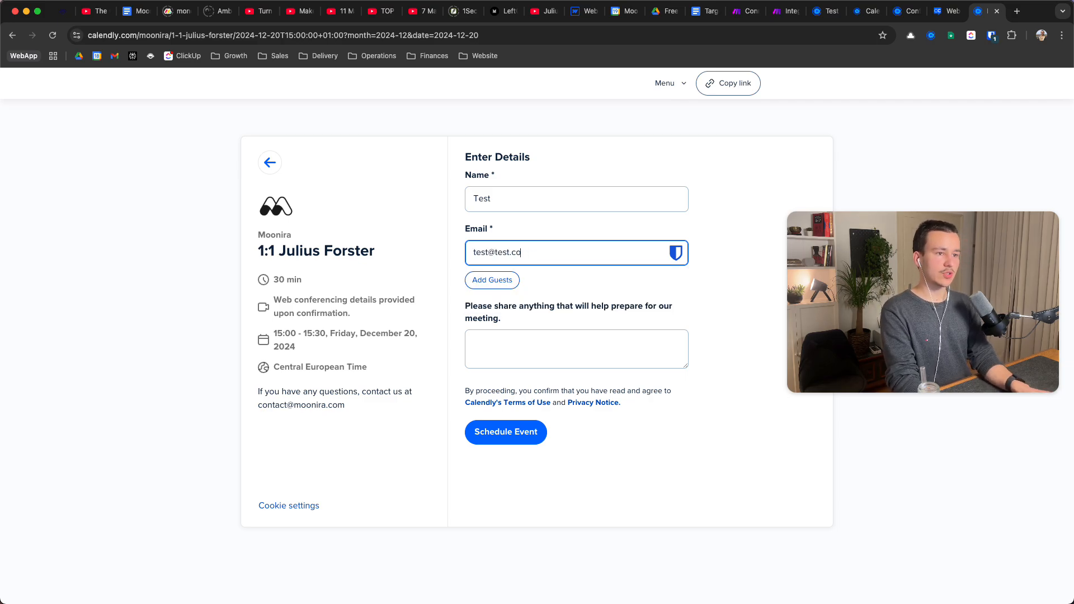
text(m)
key(Tab)
key(Tab)
text(Te)
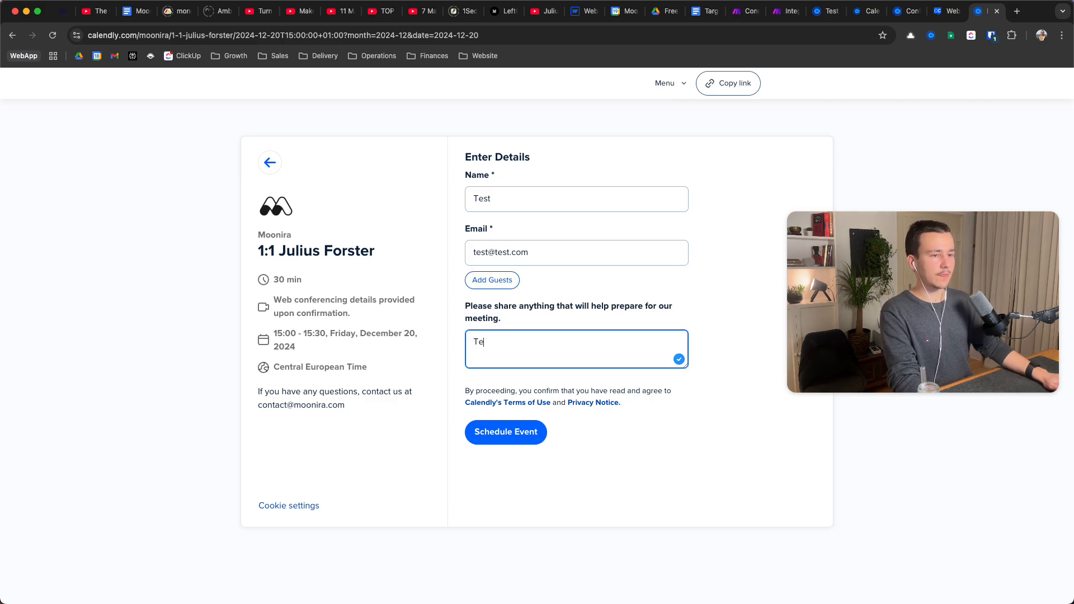
text(st)
click(503, 433)
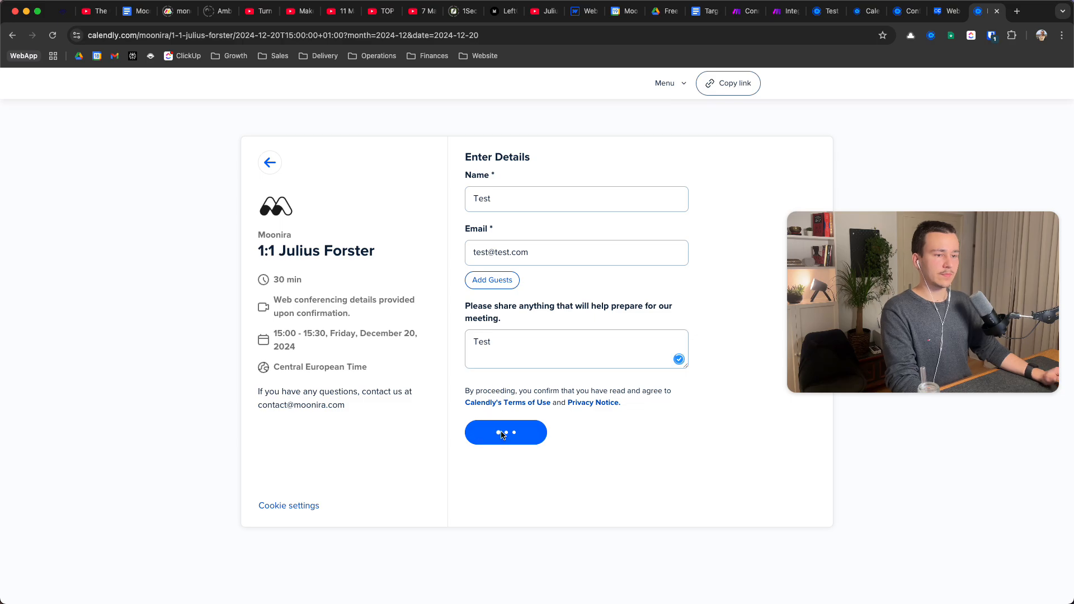
click(778, 11)
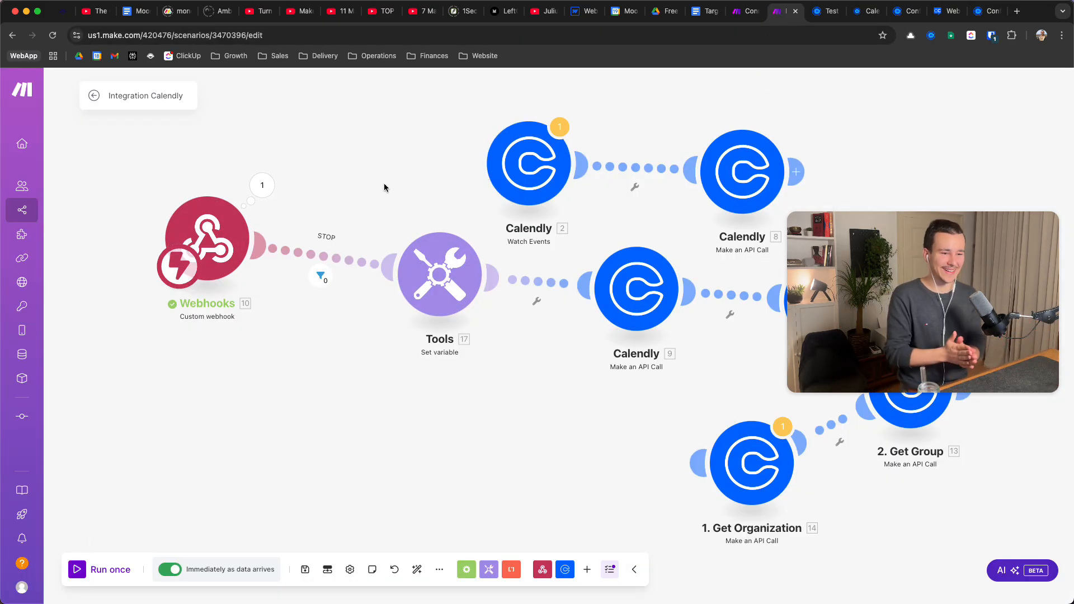
Inspect the webhook's received invitee.created bundle, expanding its payload and tracking details
click(263, 182)
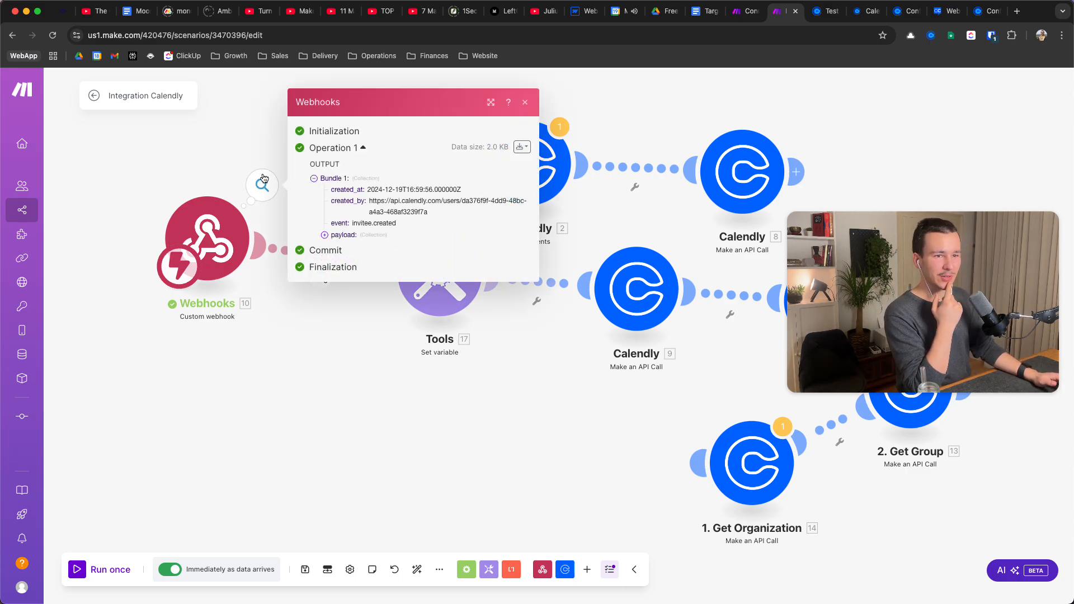
click(325, 235)
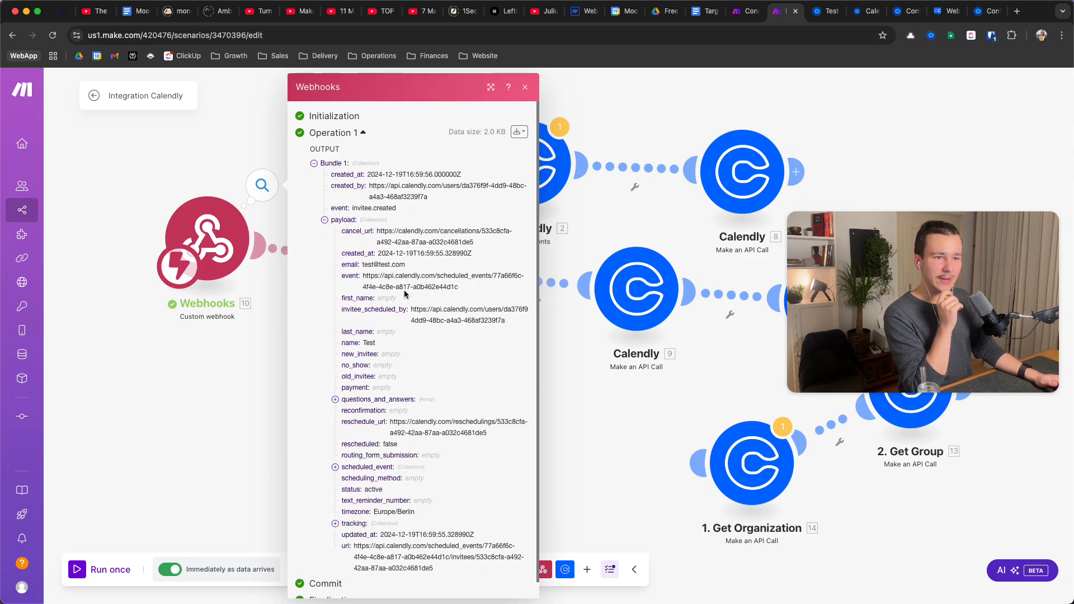
scroll(405, 294, down, 1)
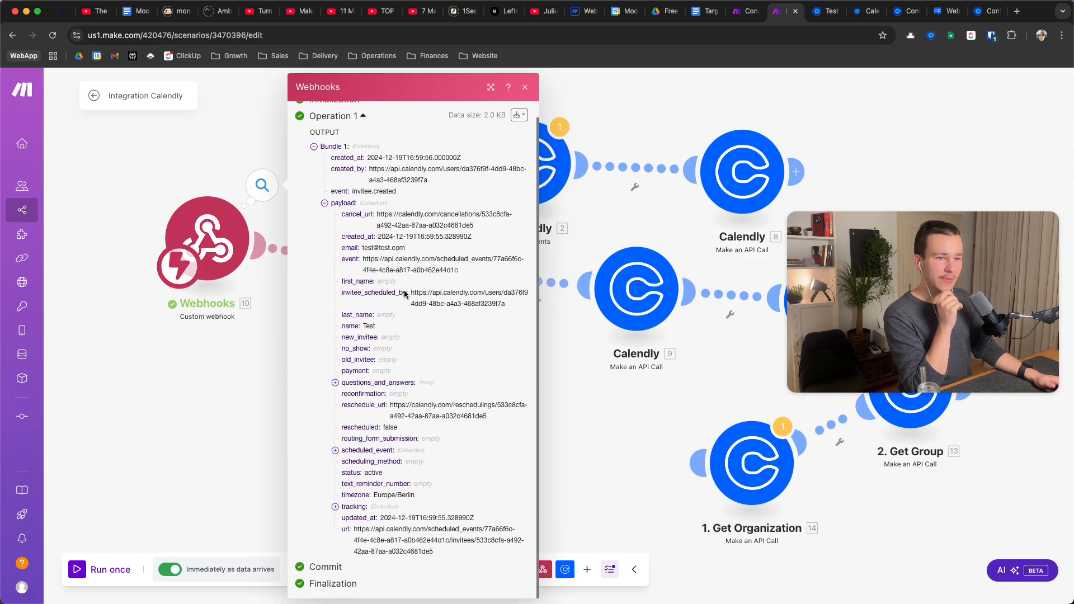
click(339, 507)
scroll(429, 435, down, 3)
scroll(429, 436, up, 3)
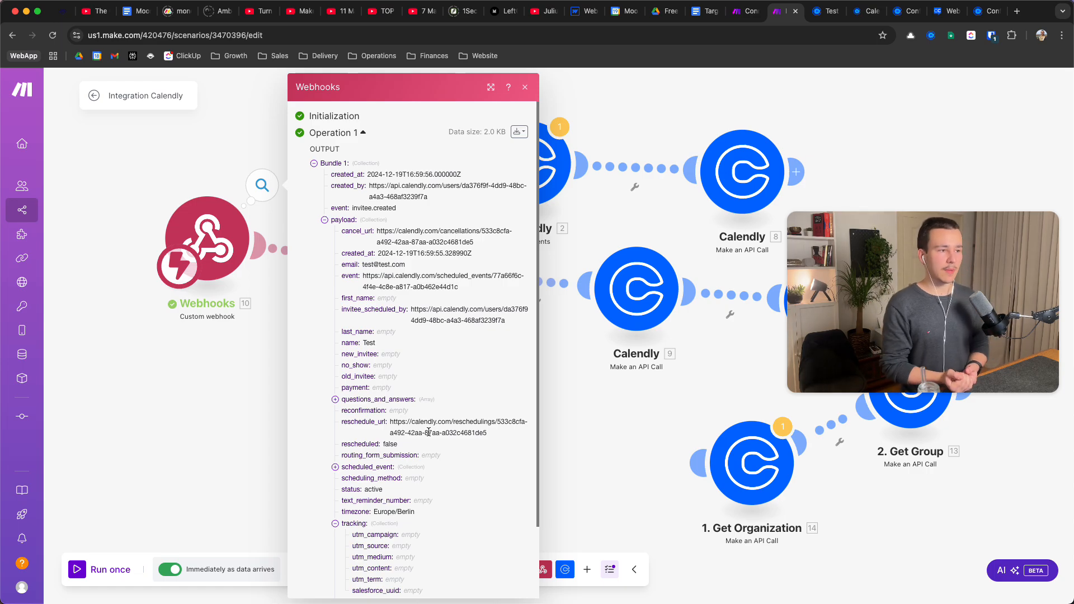
click(826, 9)
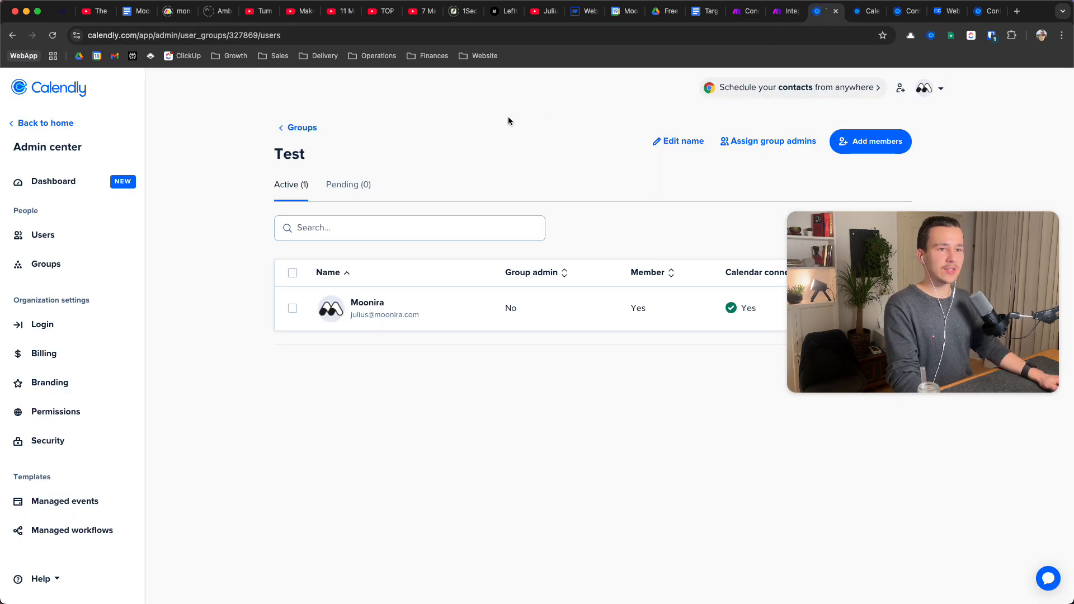
Remove the only member from Calendly's Test group
click(292, 128)
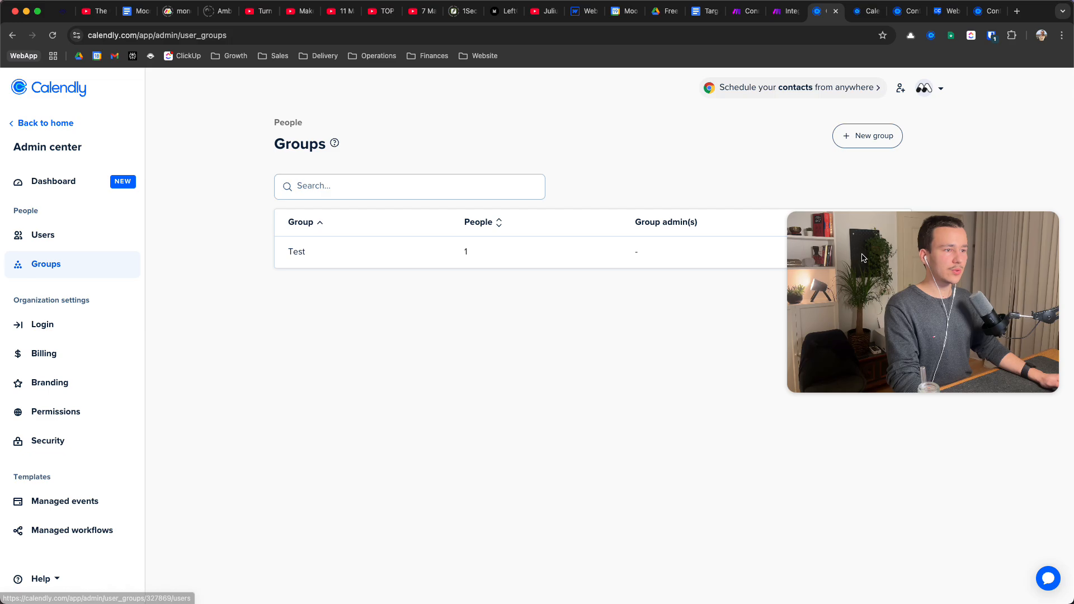
click(364, 250)
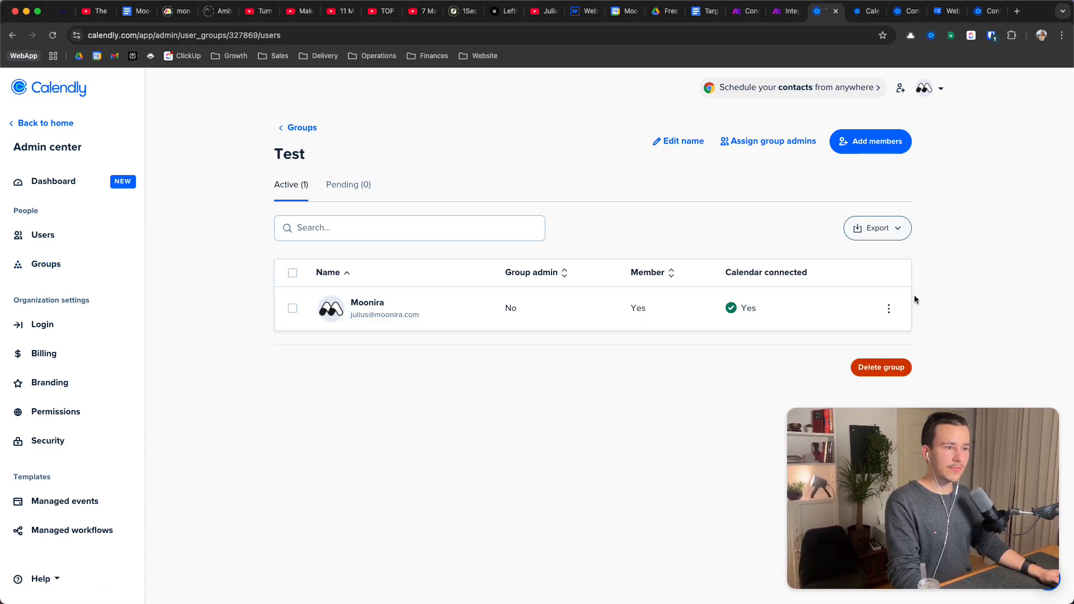
click(889, 309)
click(845, 358)
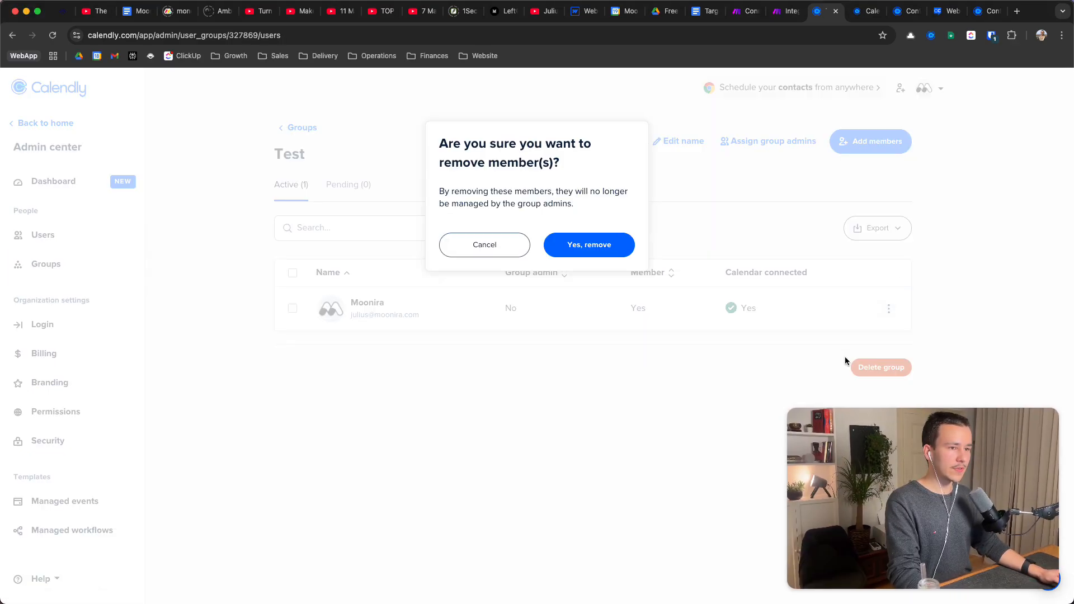
click(618, 245)
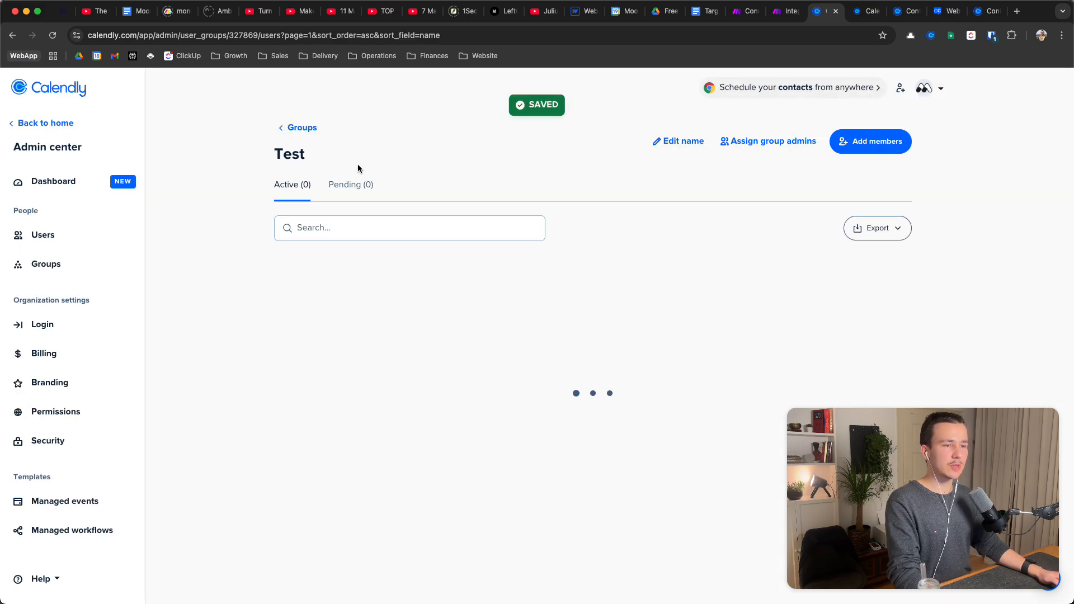
click(281, 126)
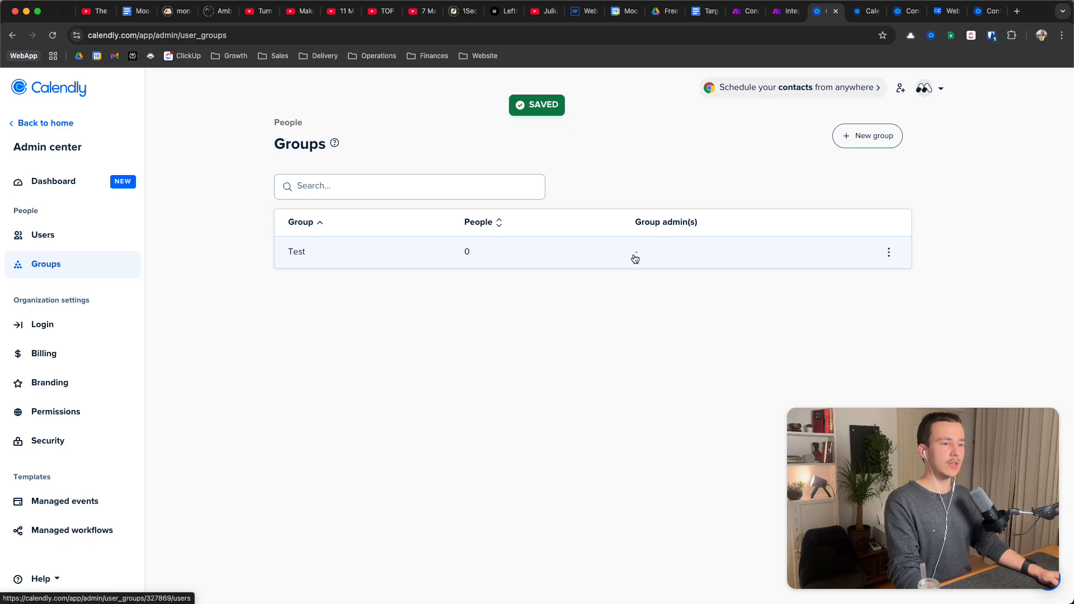
Close the webhook output in Make, run the scenario once, and return to the confirmation page
click(787, 10)
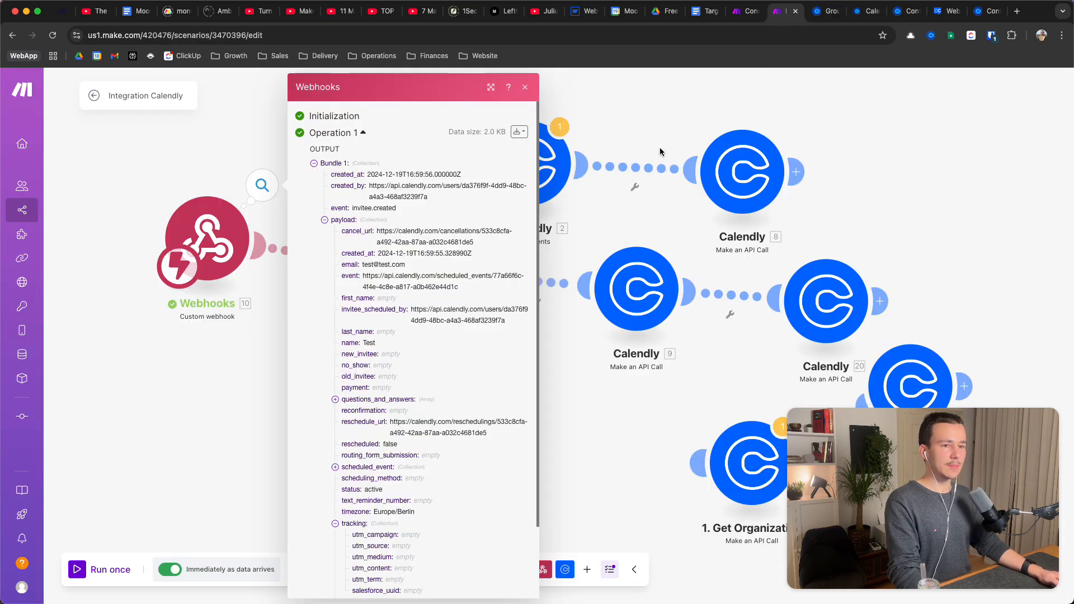
click(174, 415)
click(81, 569)
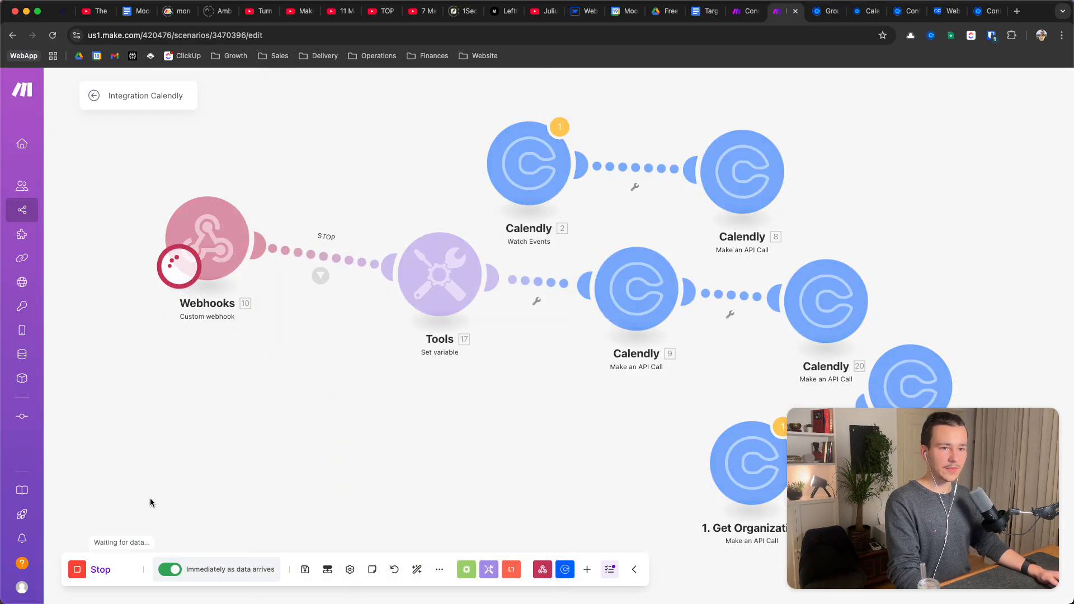
click(982, 14)
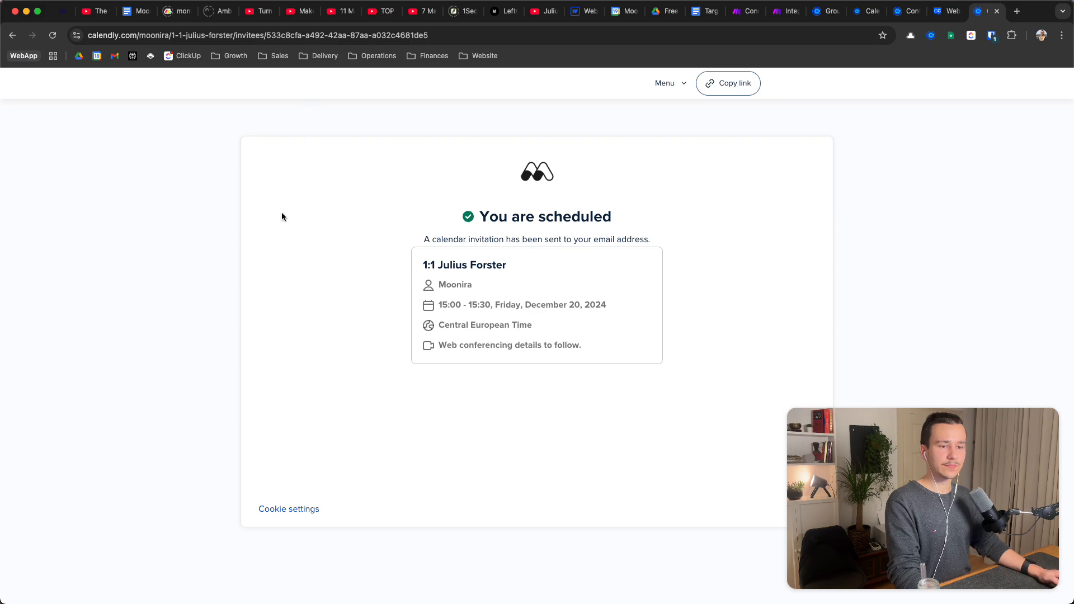
Resubmit the booking form with a test name and test e-mail
click(12, 36)
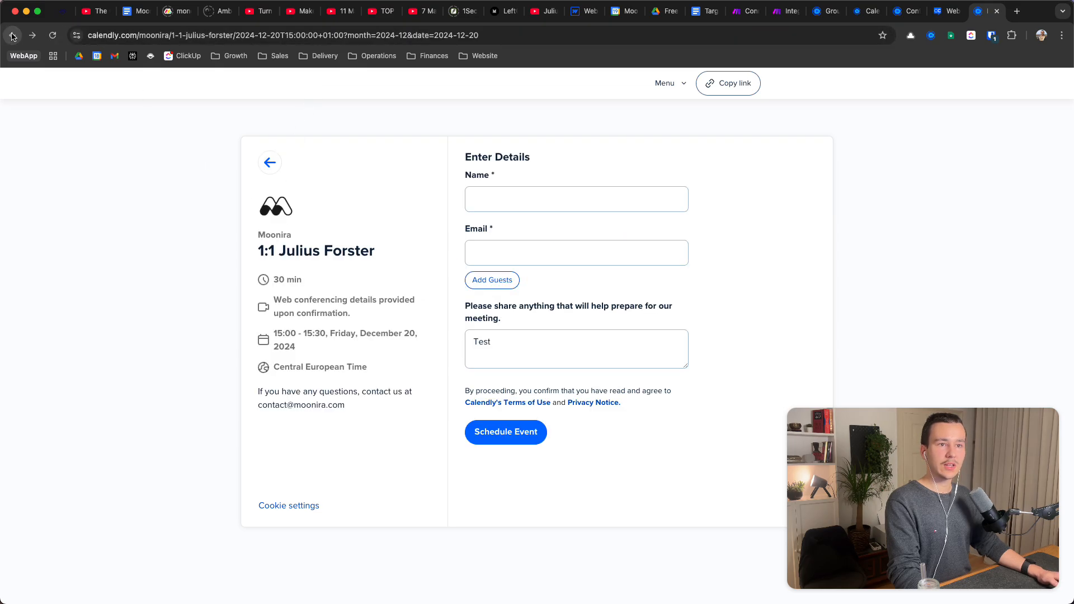
click(656, 196)
text(Test 2)
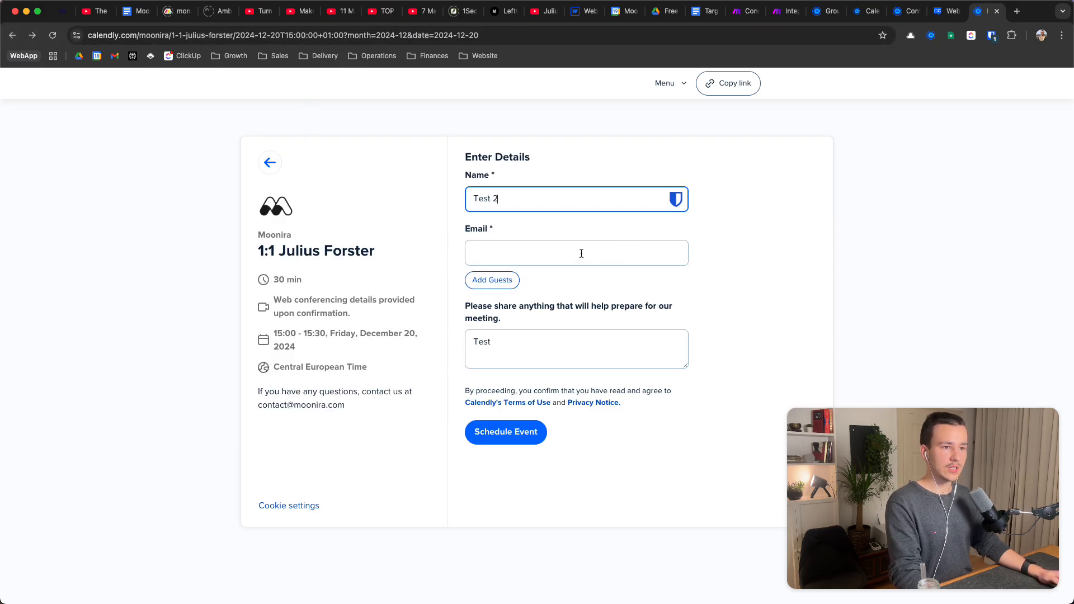
click(582, 254)
text(test@t)
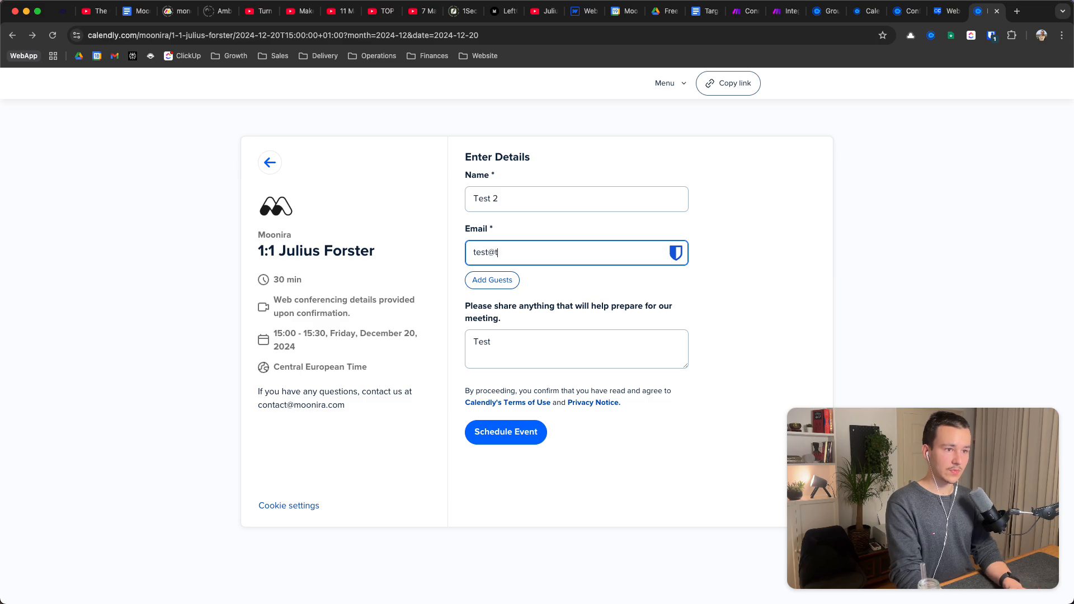
text(east)
text(t.com)
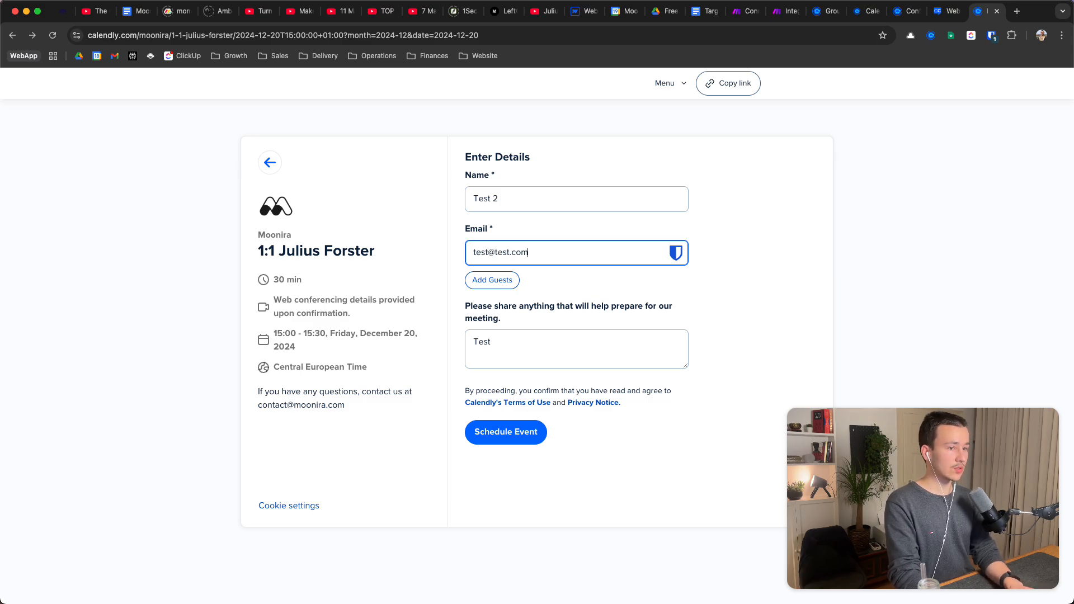
key(Tab)
key(Tab)
click(511, 442)
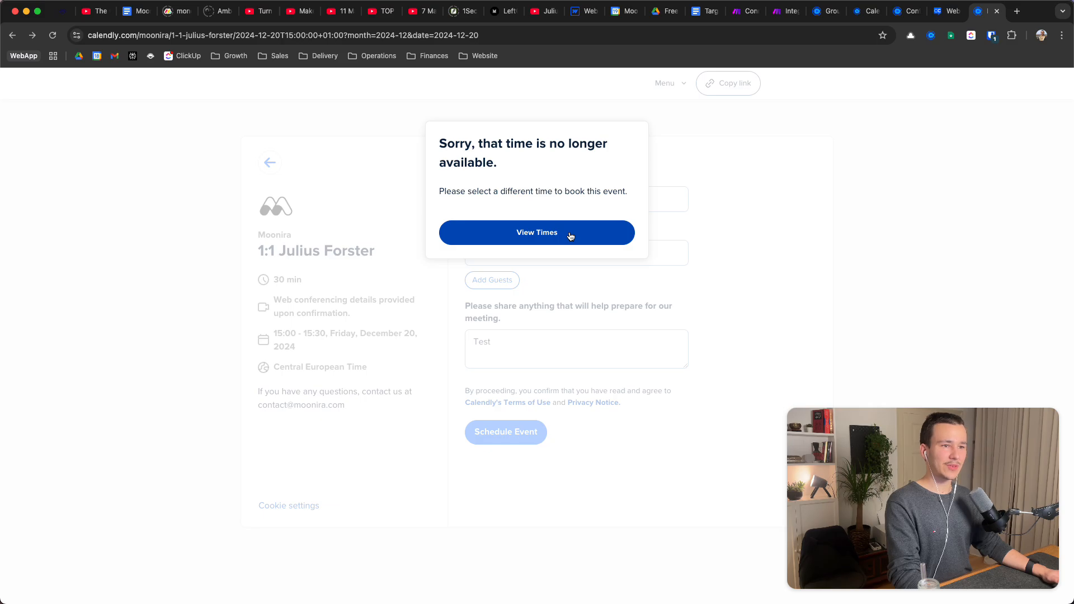
Choose the 16:00 slot on Friday, December 20
click(571, 236)
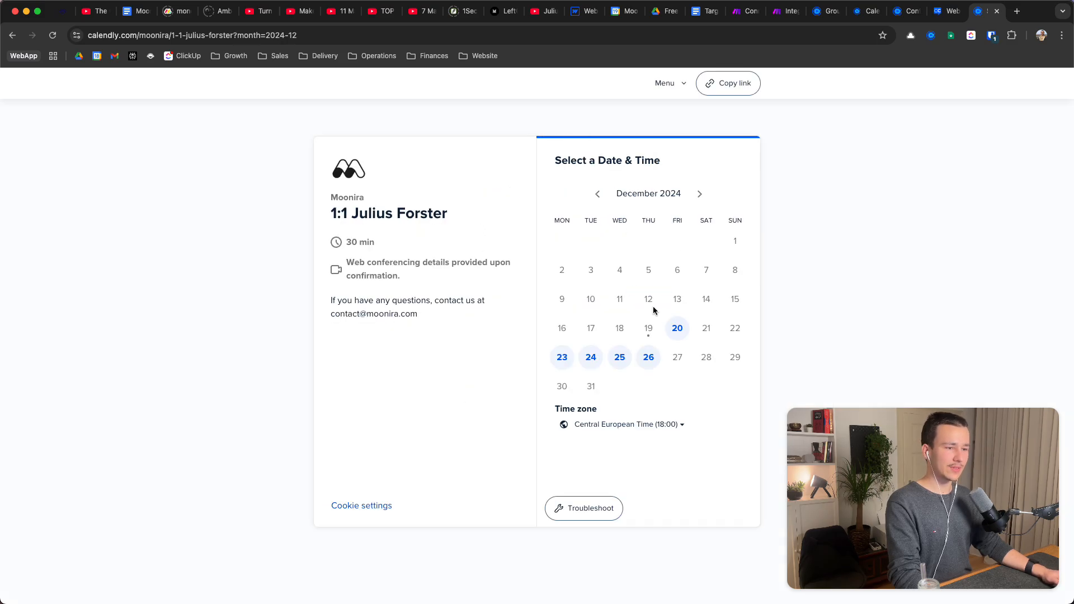
click(677, 328)
click(766, 227)
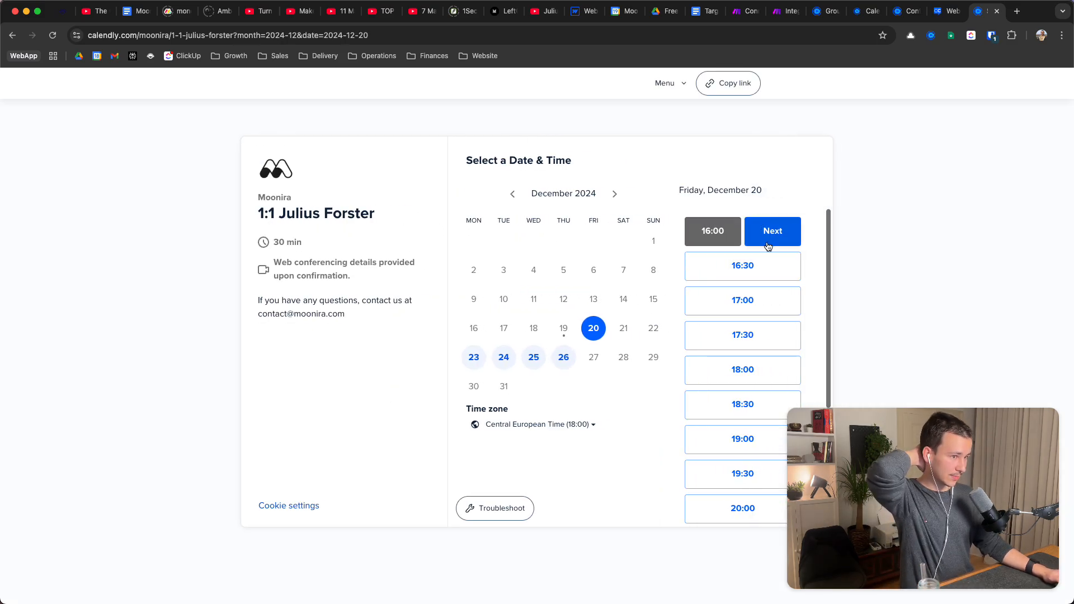
click(768, 238)
Fill in the test invitee's name and e-mail and schedule the 16:00 meeting
click(537, 199)
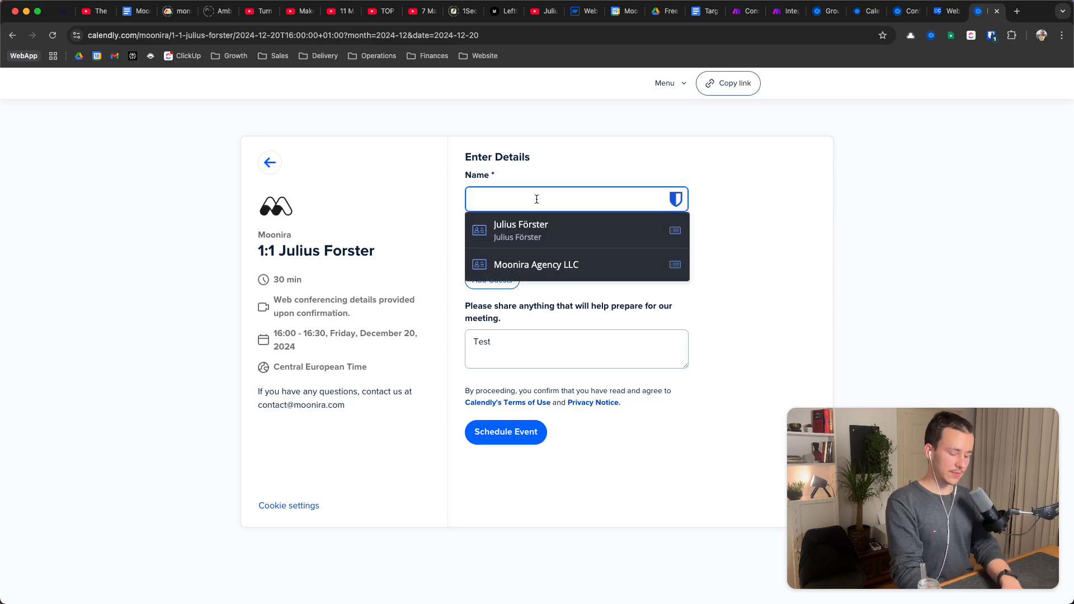
text(Yest)
key(Tab)
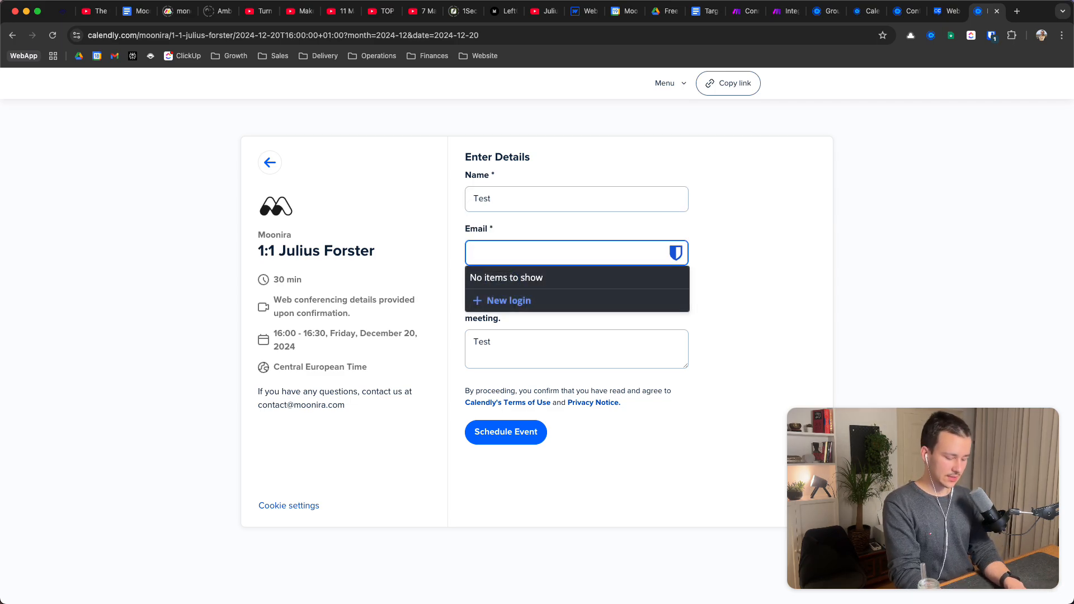
text(Test@test.com)
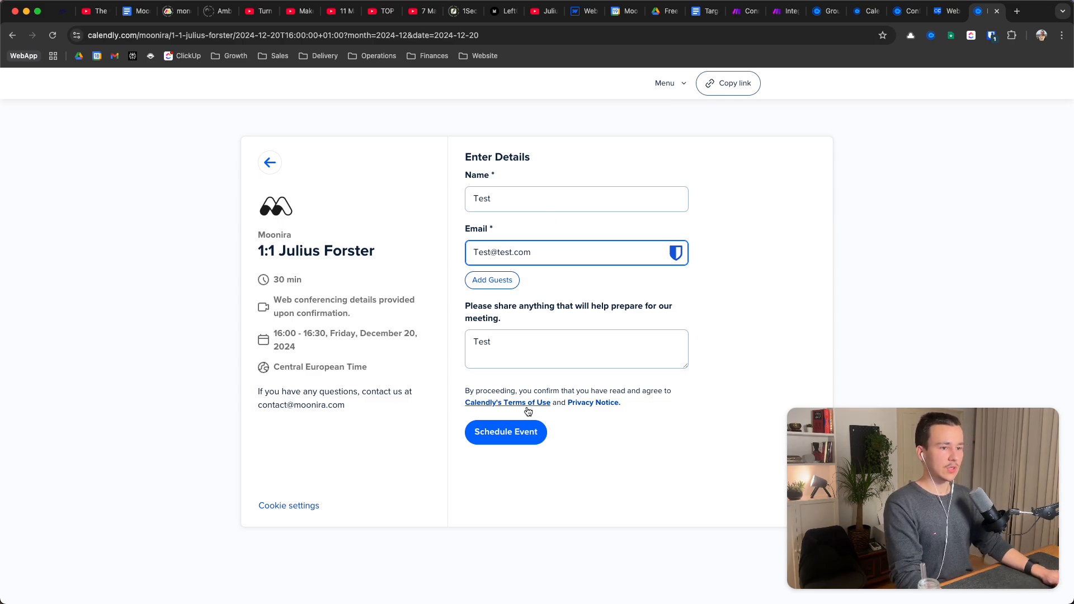
click(511, 434)
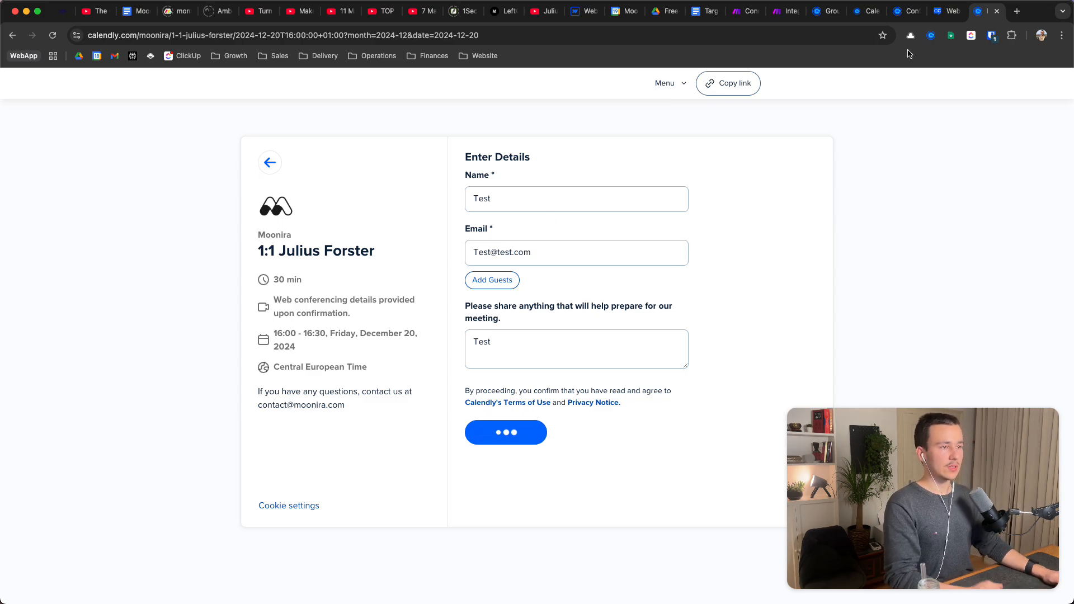
click(791, 18)
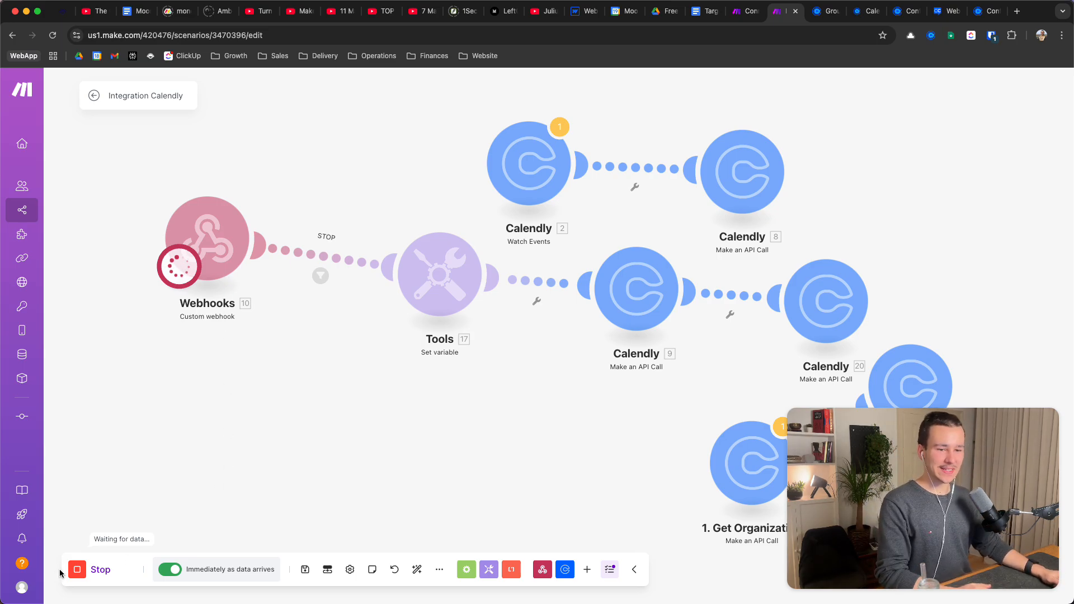
Stop the waiting run and review Calendly module 20's URL, method, headers and query string
click(80, 571)
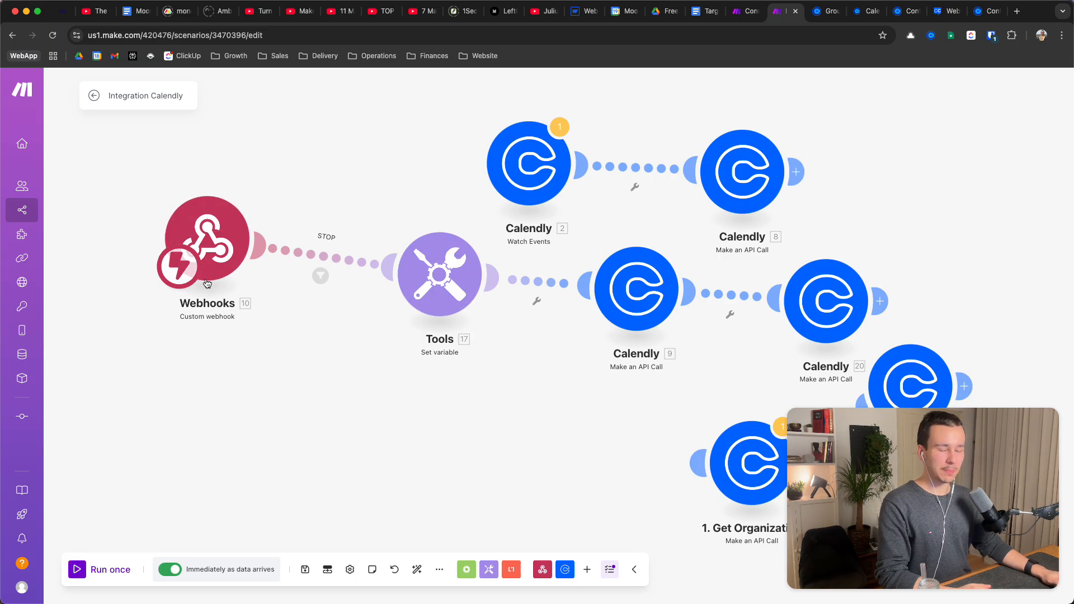
scroll(382, 434, down, 3)
click(621, 338)
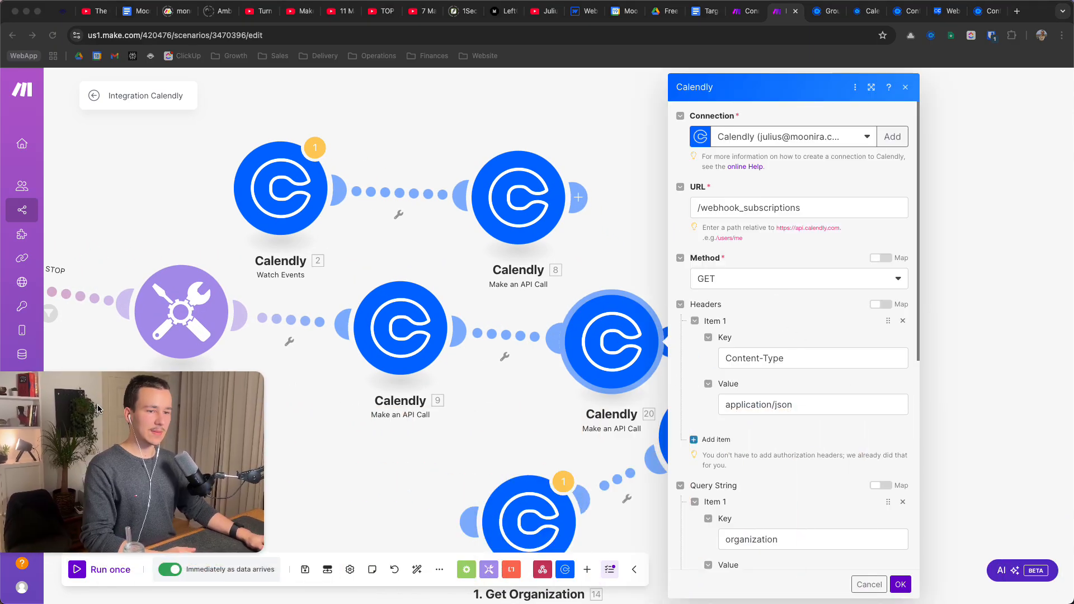
scroll(701, 253, down, 10)
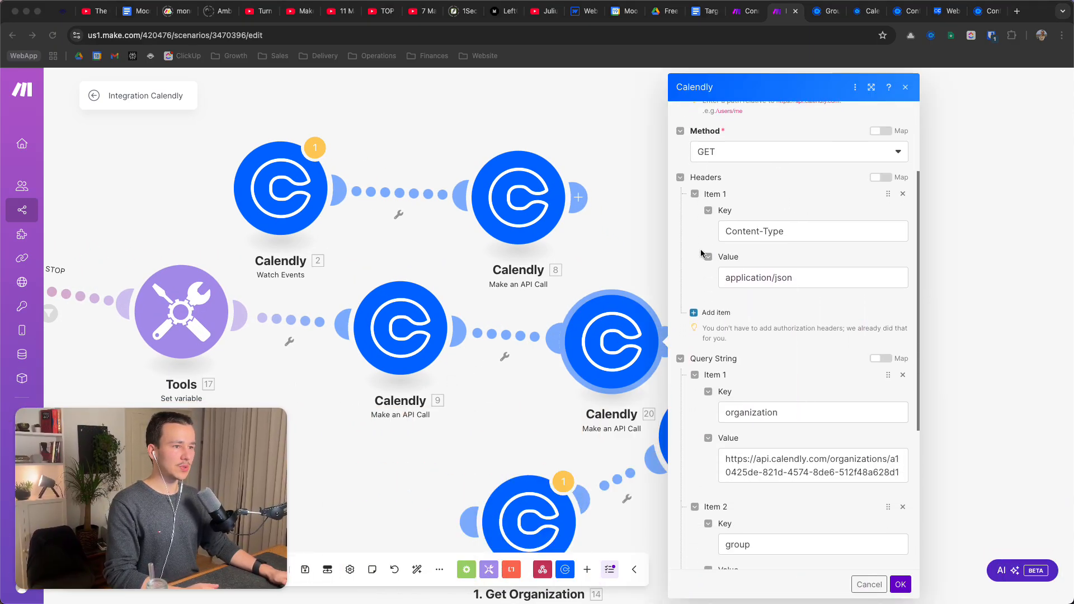
scroll(701, 250, up, 10)
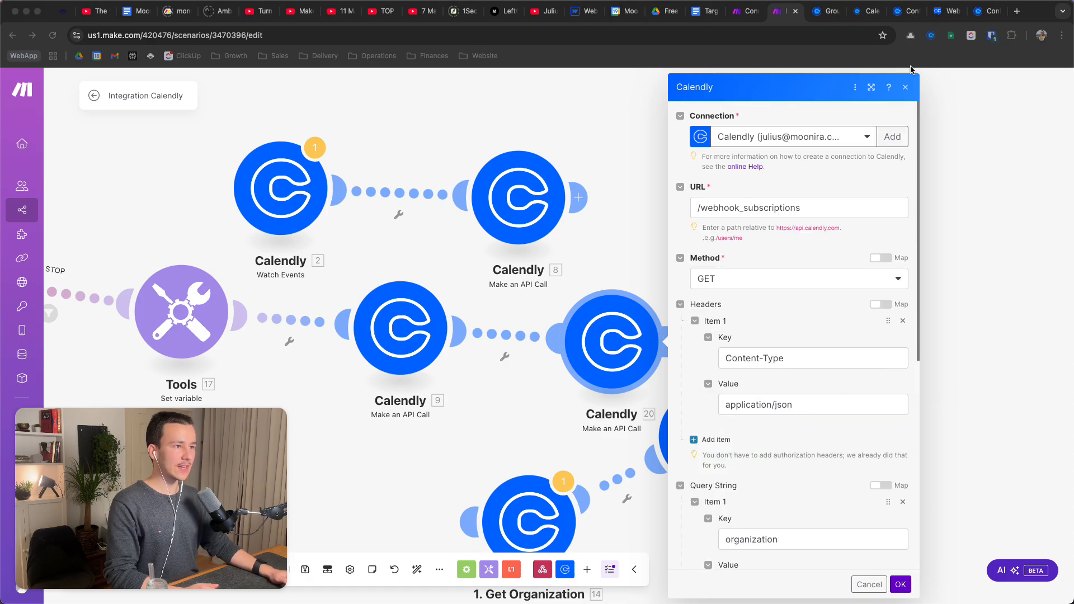
click(904, 90)
scroll(788, 284, down, 3)
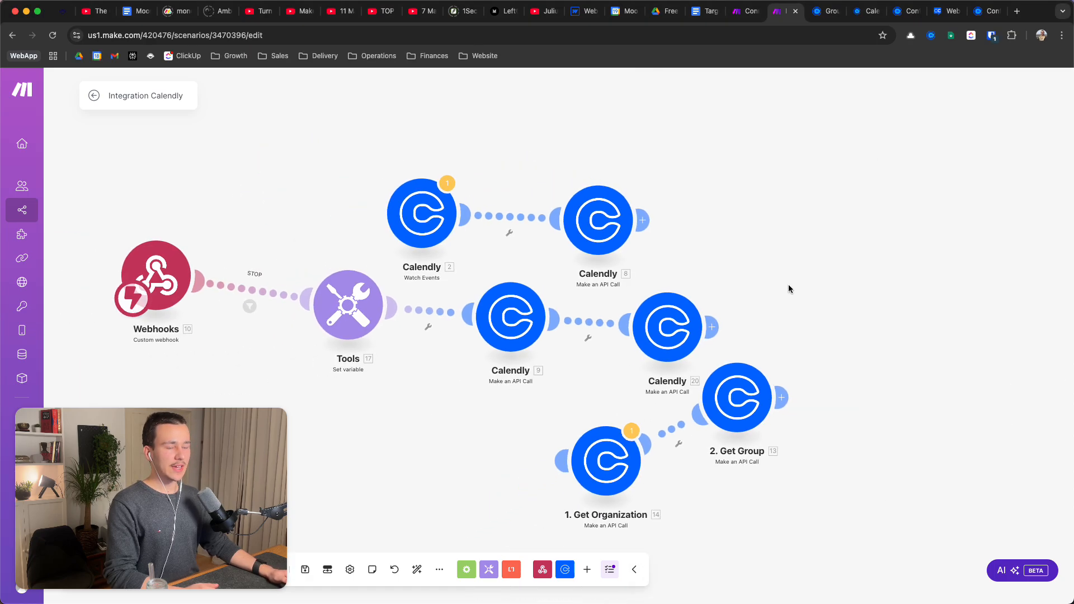
drag(788, 284, 835, 252)
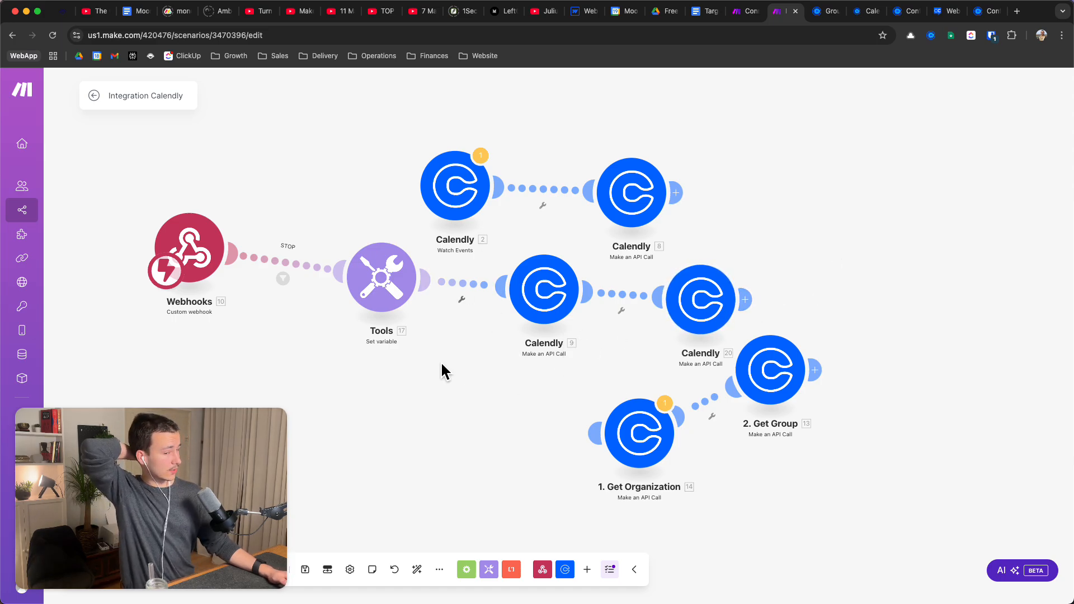
drag(217, 438, 235, 353)
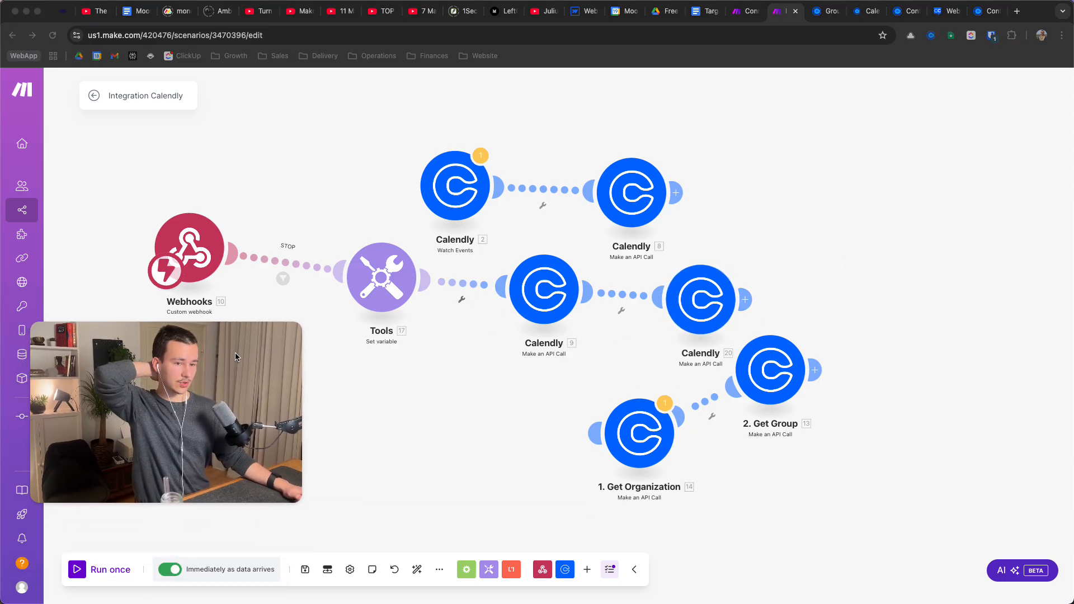
click(440, 569)
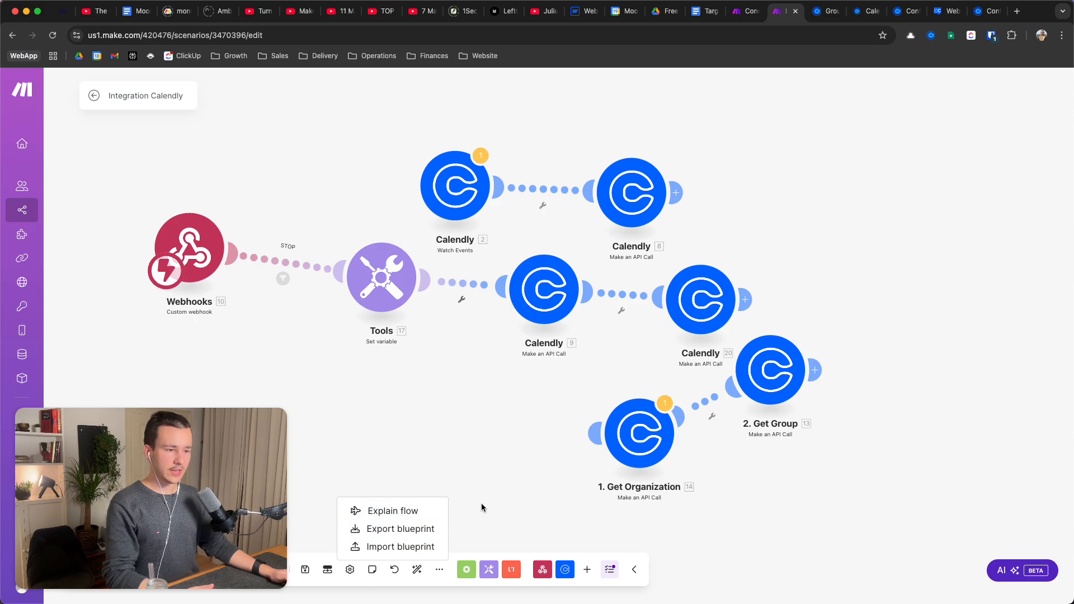
click(526, 434)
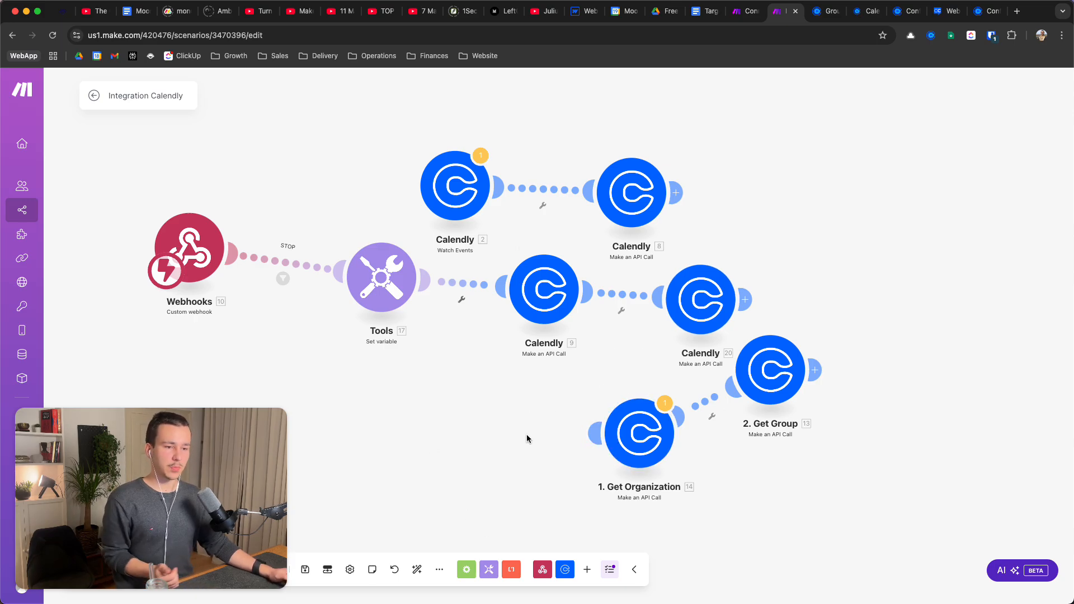